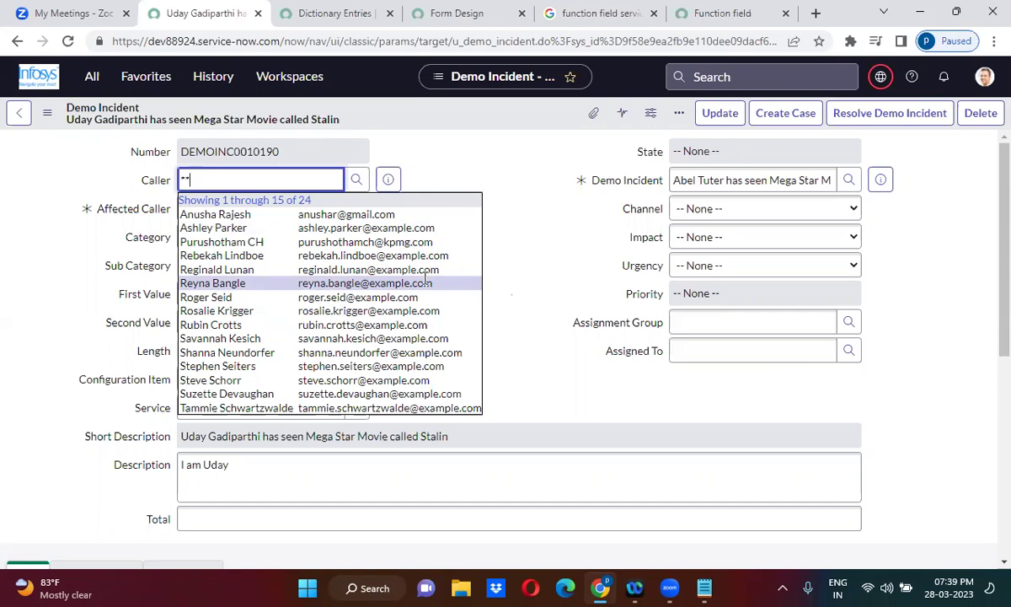
Browse the users suggested for the cleared Caller field, then dismiss the list.
{"action": "key", "text": "Down"}
{"action": "key", "text": "Down"}
{"action": "key", "text": "Down"}
{"action": "key", "text": "Down"}
{"action": "key", "text": "Down"}
{"action": "key", "text": "Down"}
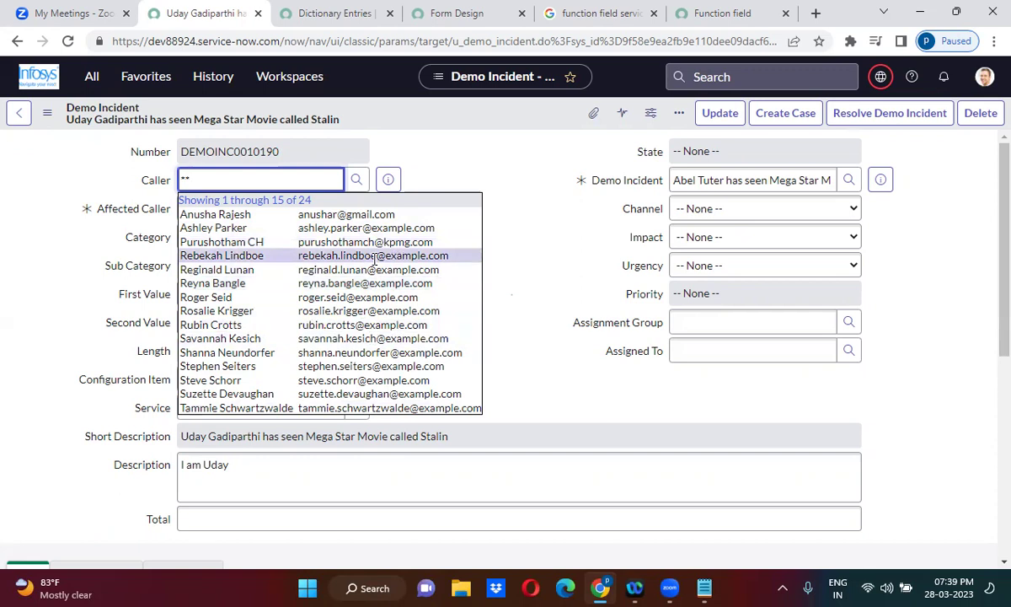
{"action": "left_click", "coordinate": [546, 384]}
Replace the Description text with the JSON object {"name":"Uday"}.
{"action": "scroll", "coordinate": [546, 379], "scroll_direction": "down", "scroll_amount": 3}
{"action": "triple_click", "coordinate": [216, 219]}
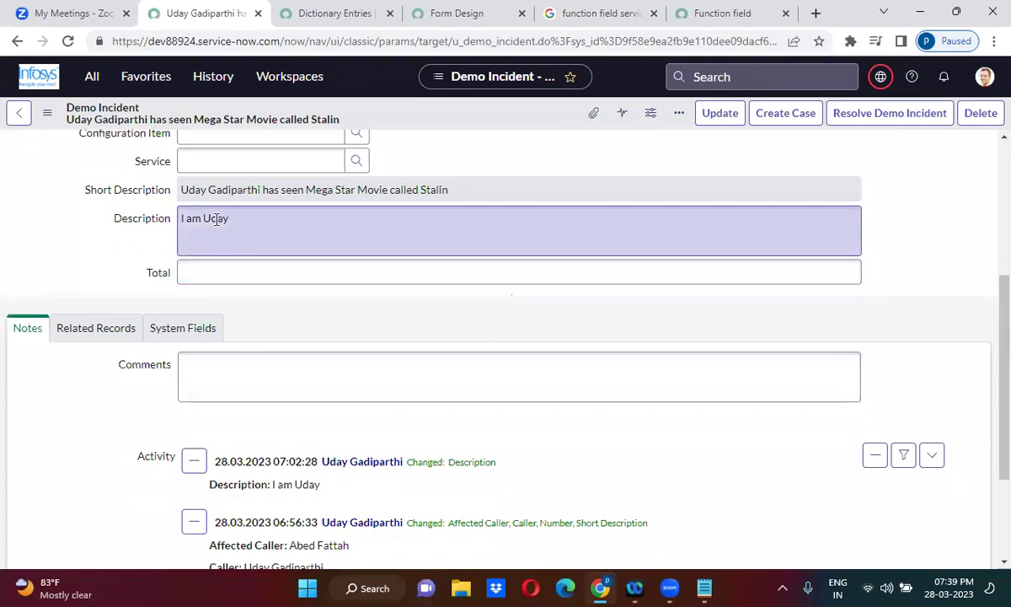
{"action": "key", "text": "BackSpace"}
{"action": "type", "text": "{}"}
{"action": "type", "text": "\""}
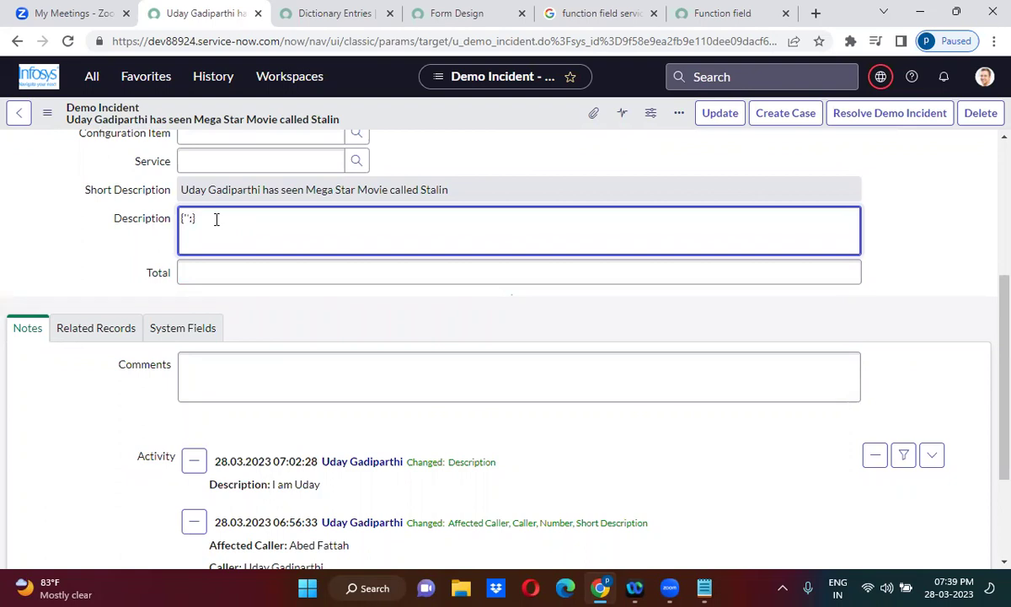
{"action": "type", "text": ":\""}
{"action": "type", "text": "name"}
{"action": "key", "text": "Right"}
{"action": "key", "text": "Right"}
{"action": "key", "text": "Right"}
{"action": "type", "text": "Uday"}
Save the incident, then after the error pick a suggested user as Caller and save again.
{"action": "right_click", "coordinate": [506, 113]}
{"action": "left_click", "coordinate": [531, 121]}
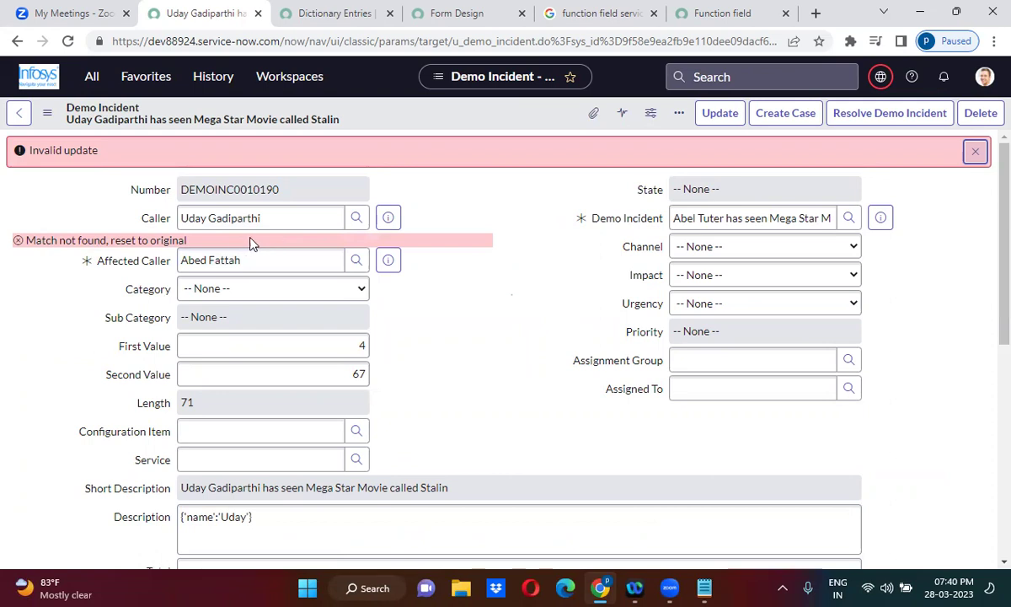
{"action": "left_click", "coordinate": [202, 218]}
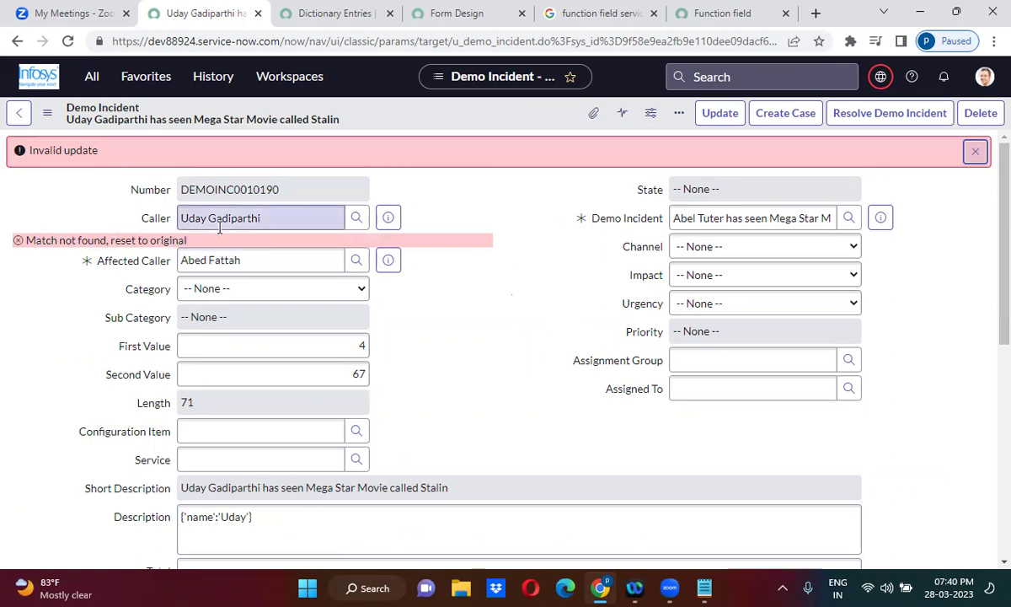
{"action": "key", "text": "ctrl+a"}
{"action": "key", "text": "BackSpace"}
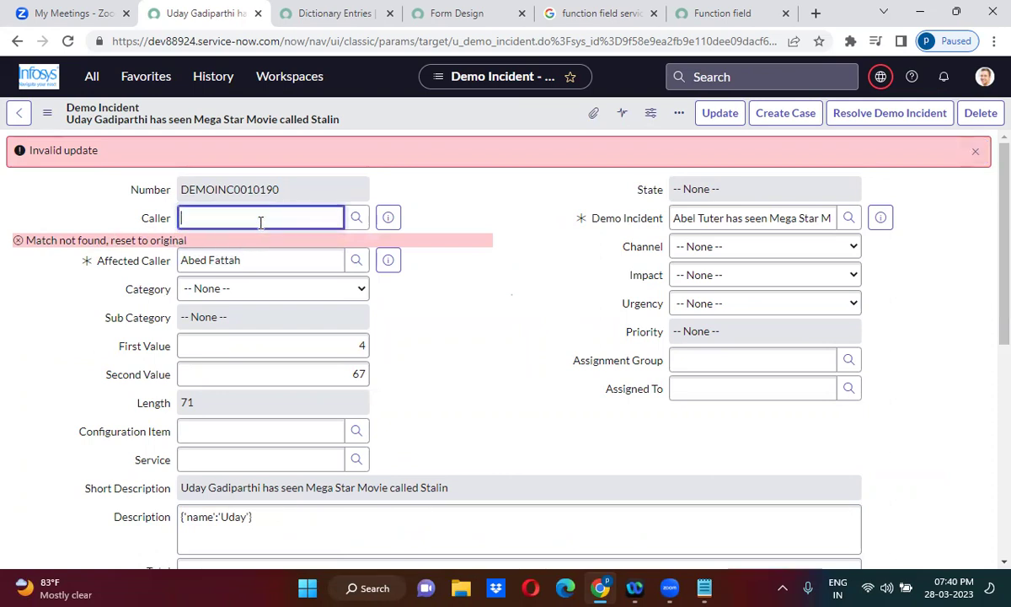
{"action": "type", "text": "\""}
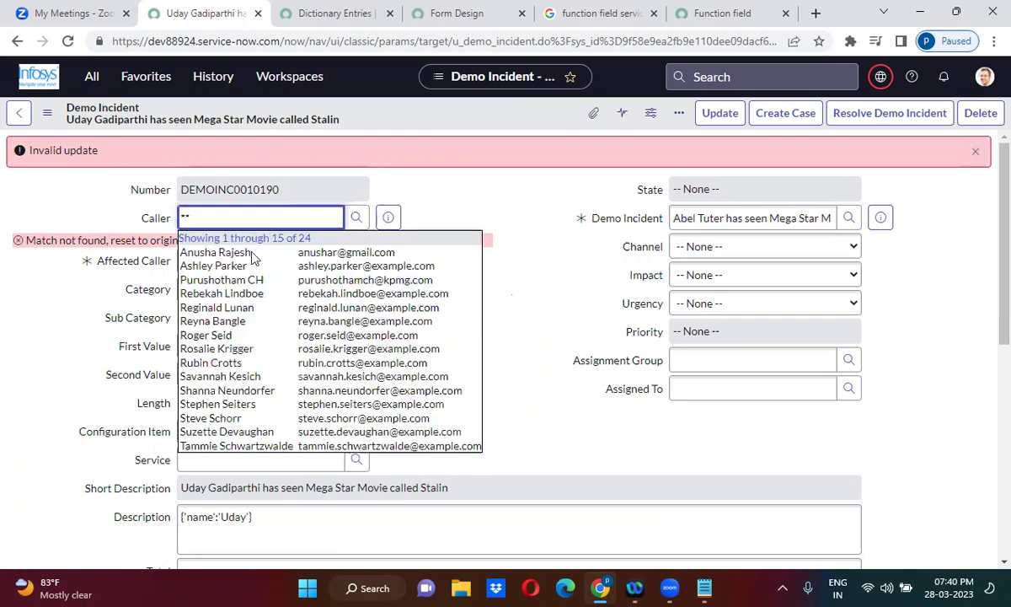
{"action": "left_click", "coordinate": [253, 323]}
{"action": "right_click", "coordinate": [390, 122]}
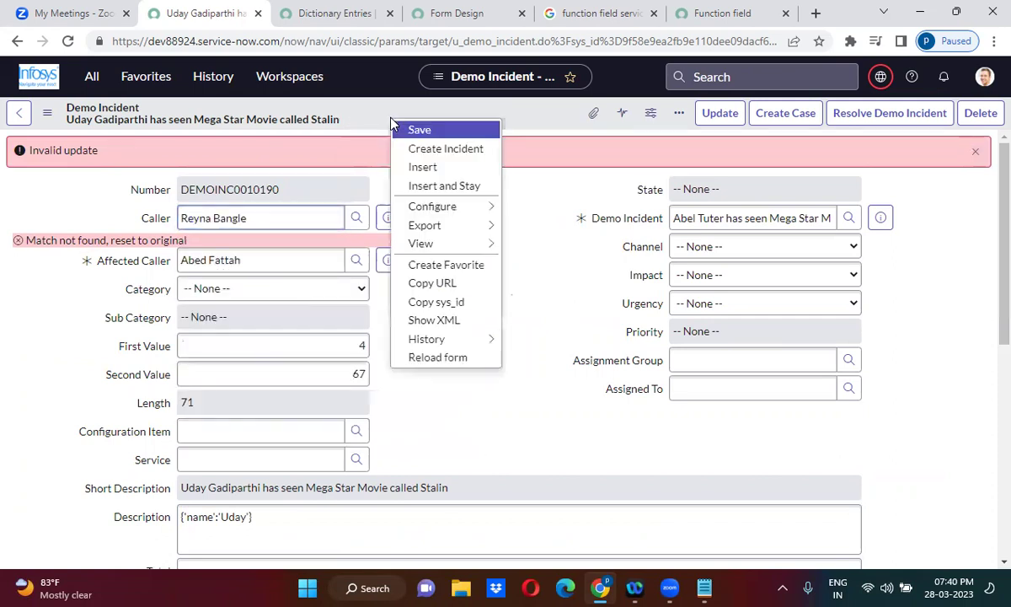
{"action": "left_click", "coordinate": [420, 132]}
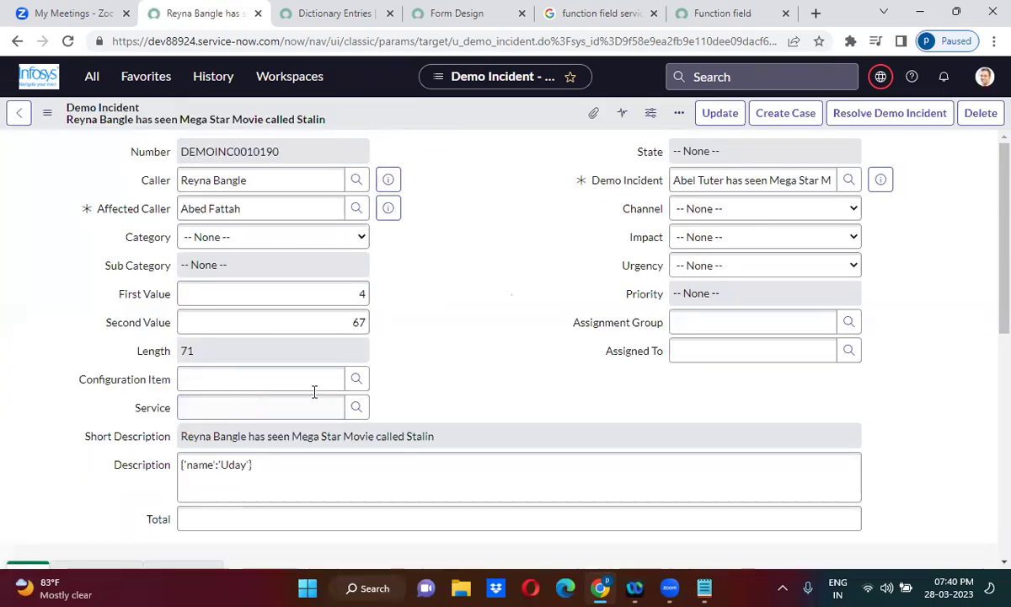
Open the Description field's dictionary entry in Advanced view and its attributes help page.
{"action": "scroll", "coordinate": [428, 368], "scroll_direction": "down", "scroll_amount": 1}
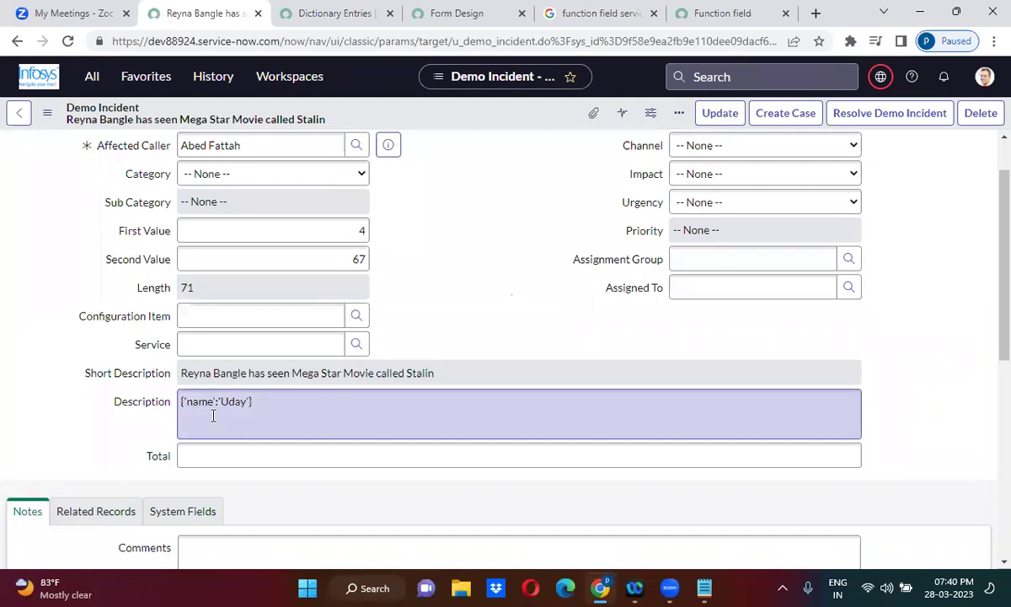
{"action": "right_click", "coordinate": [152, 406]}
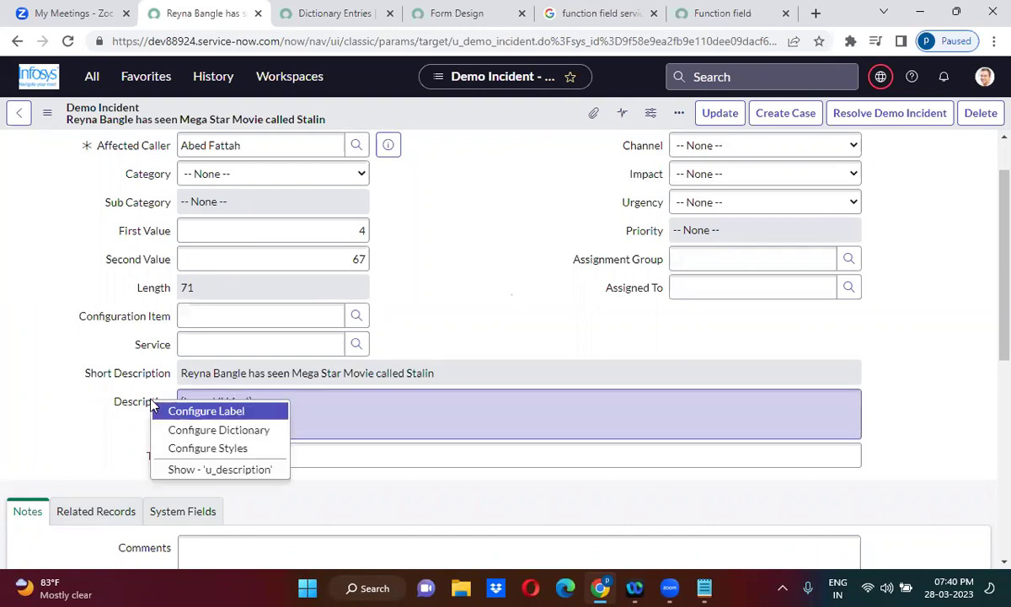
{"action": "left_click", "coordinate": [200, 430]}
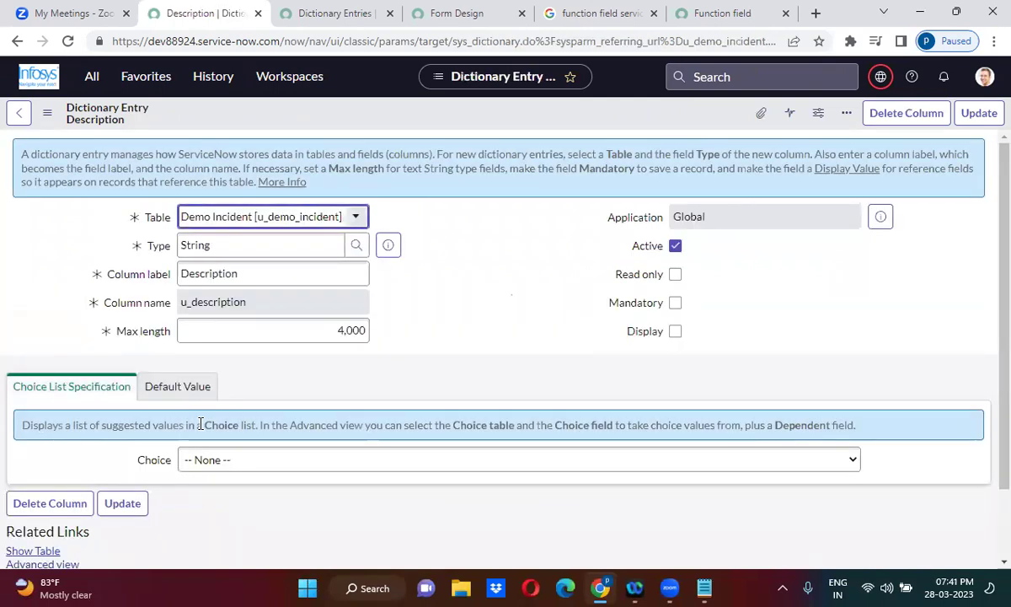
{"action": "scroll", "coordinate": [438, 362], "scroll_direction": "down", "scroll_amount": 1}
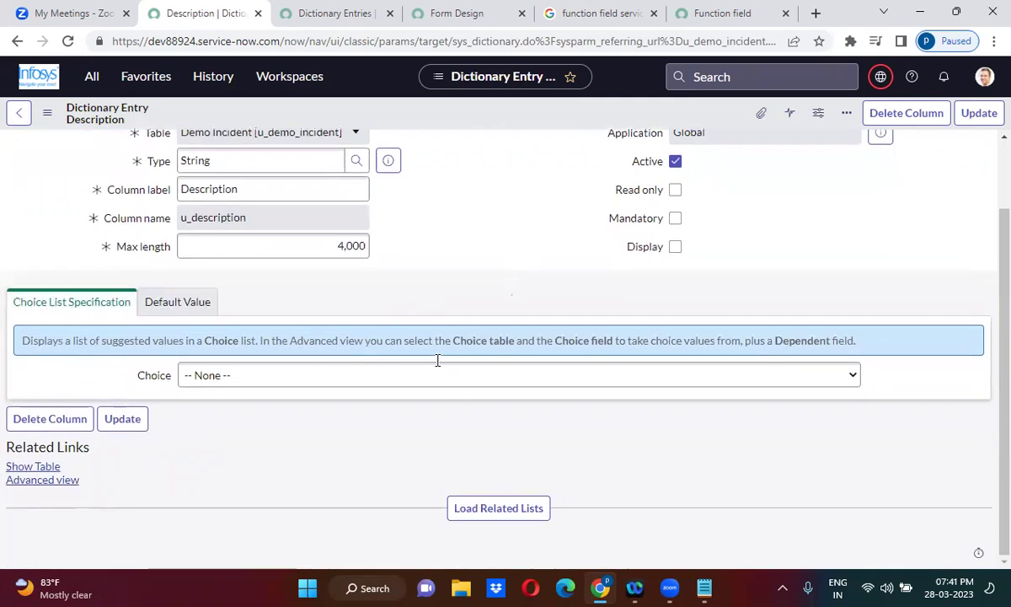
{"action": "left_click", "coordinate": [46, 485]}
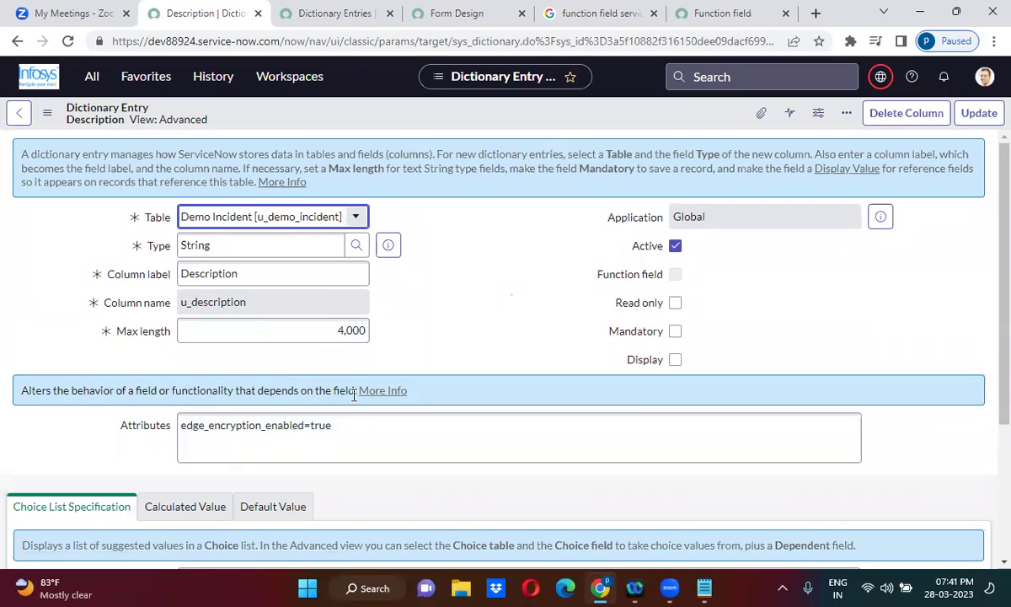
{"action": "left_click", "coordinate": [383, 391]}
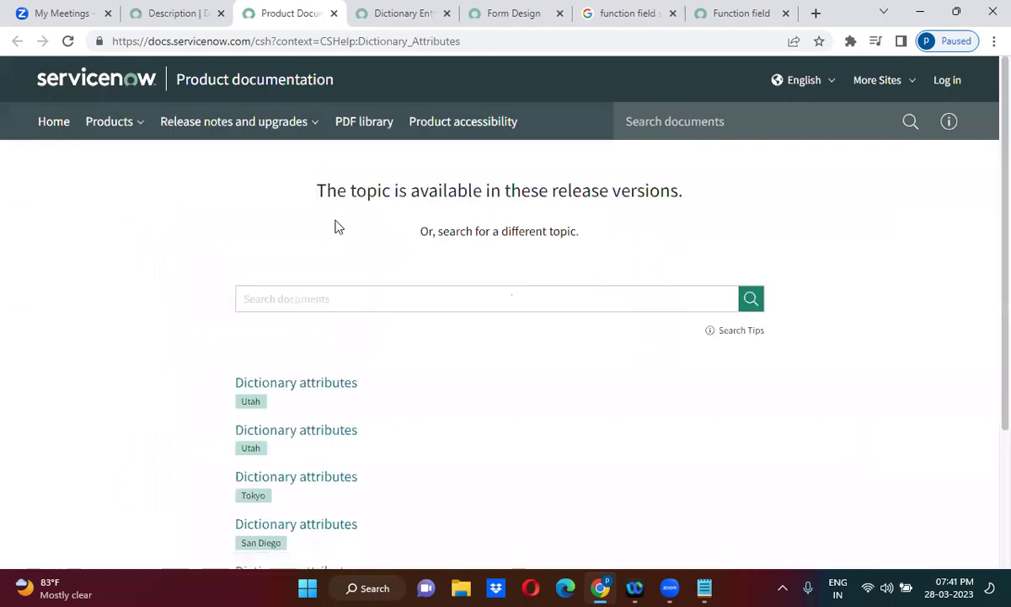
Find the json_view attribute in the Utah Dictionary attributes article by searching 'json'.
{"action": "left_click", "coordinate": [293, 385]}
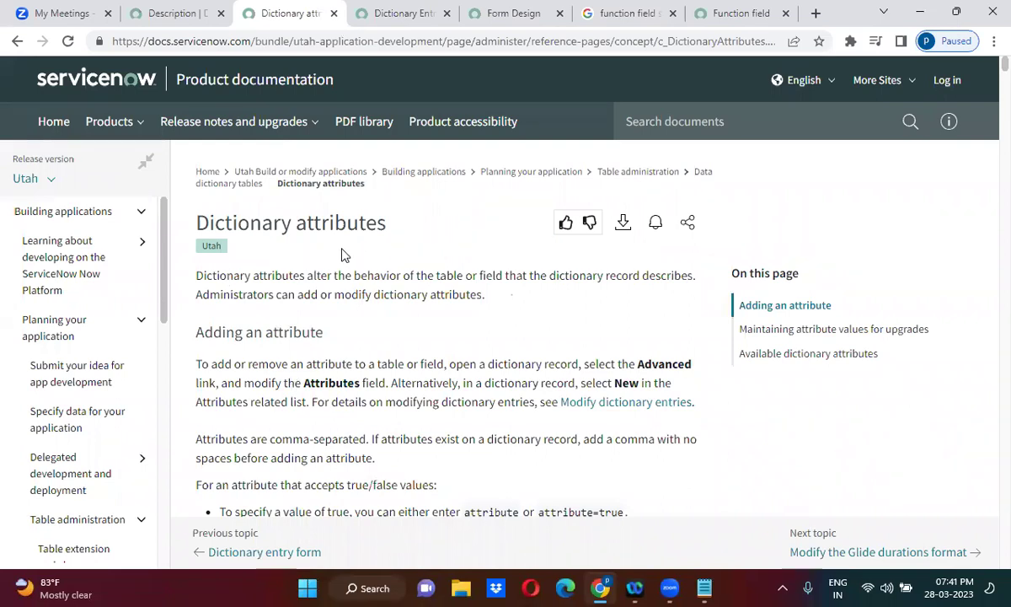
{"action": "scroll", "coordinate": [351, 255], "scroll_direction": "down", "scroll_amount": 15}
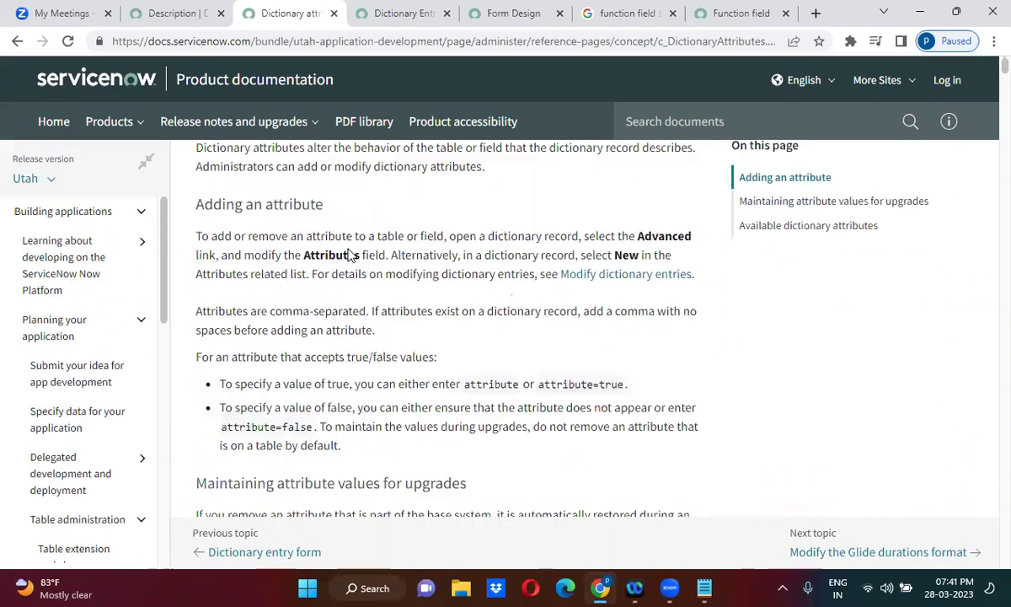
{"action": "scroll", "coordinate": [350, 254], "scroll_direction": "up", "scroll_amount": 5}
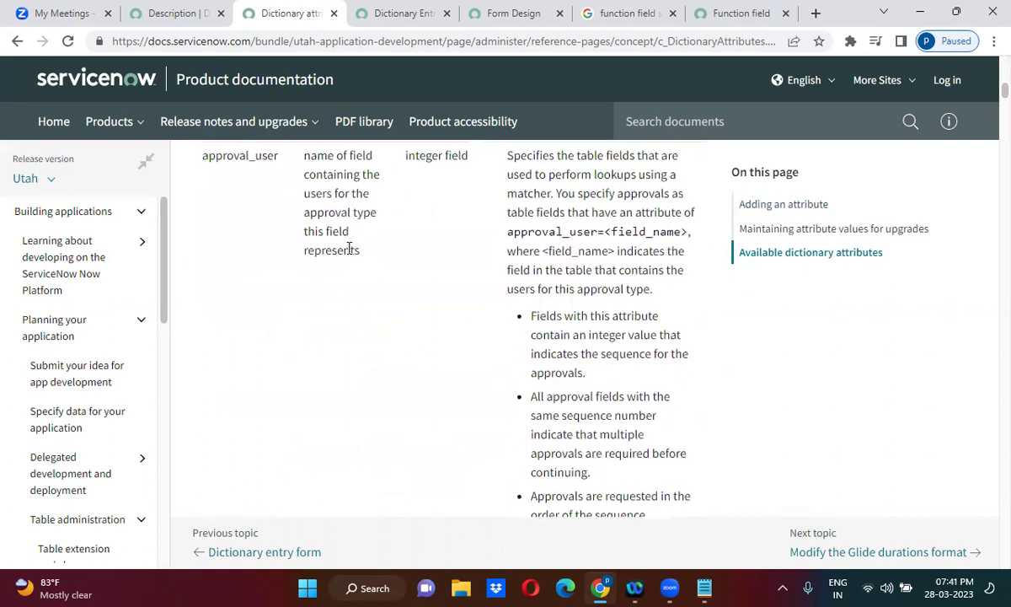
{"action": "scroll", "coordinate": [350, 254], "scroll_direction": "up", "scroll_amount": 1}
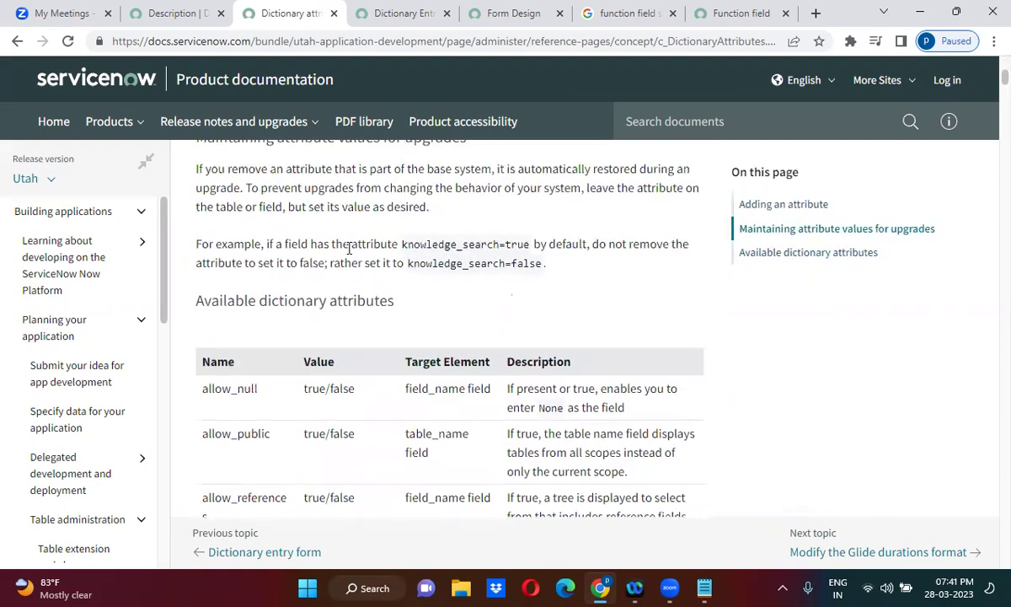
{"action": "key", "text": "ctrl+f"}
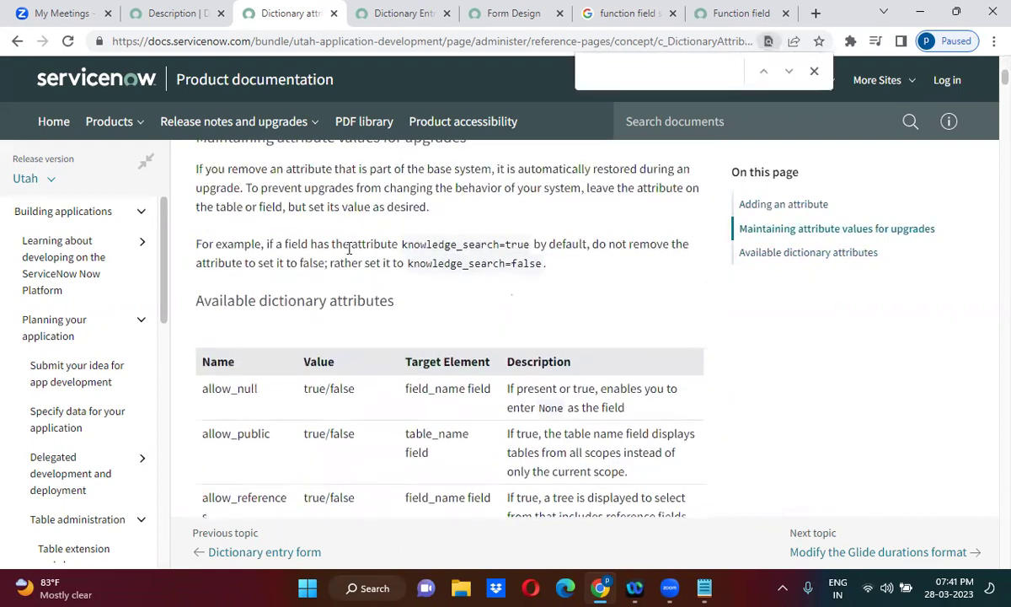
{"action": "type", "text": "json"}
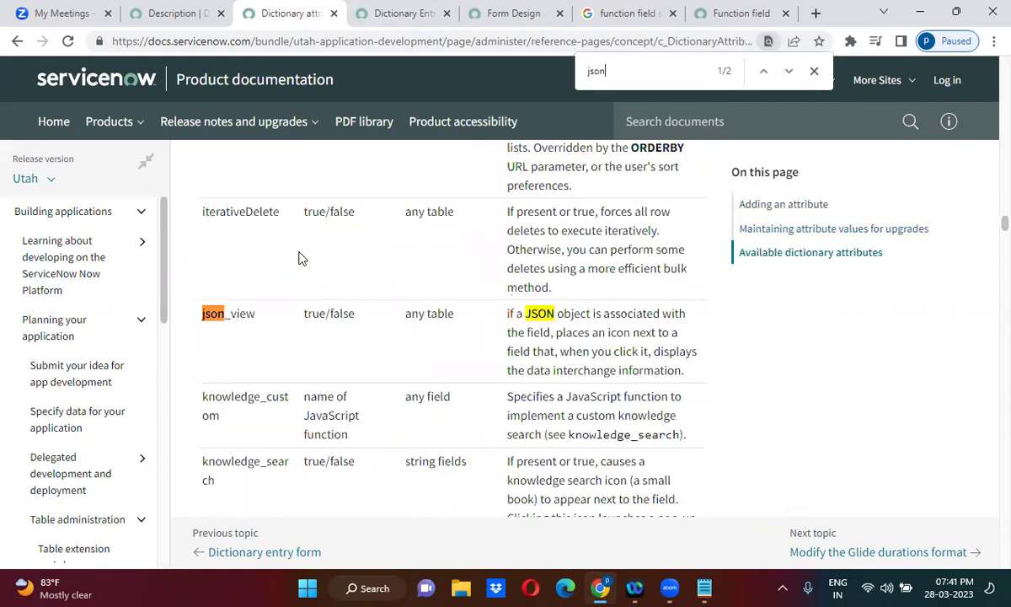
{"action": "double_click", "coordinate": [217, 325]}
{"action": "key", "text": "ctrl+c"}
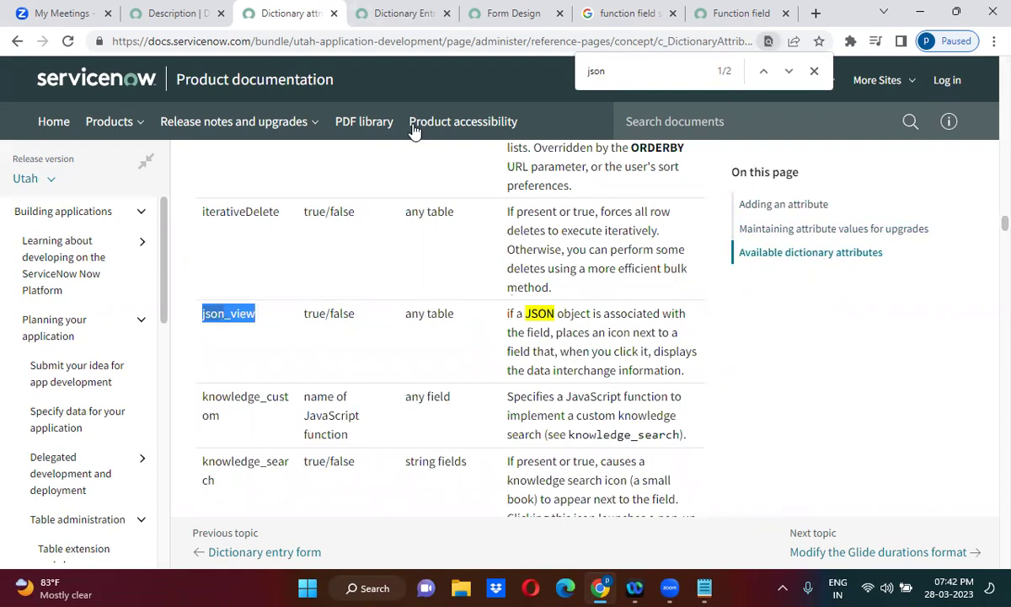
{"action": "left_click", "coordinate": [184, 14]}
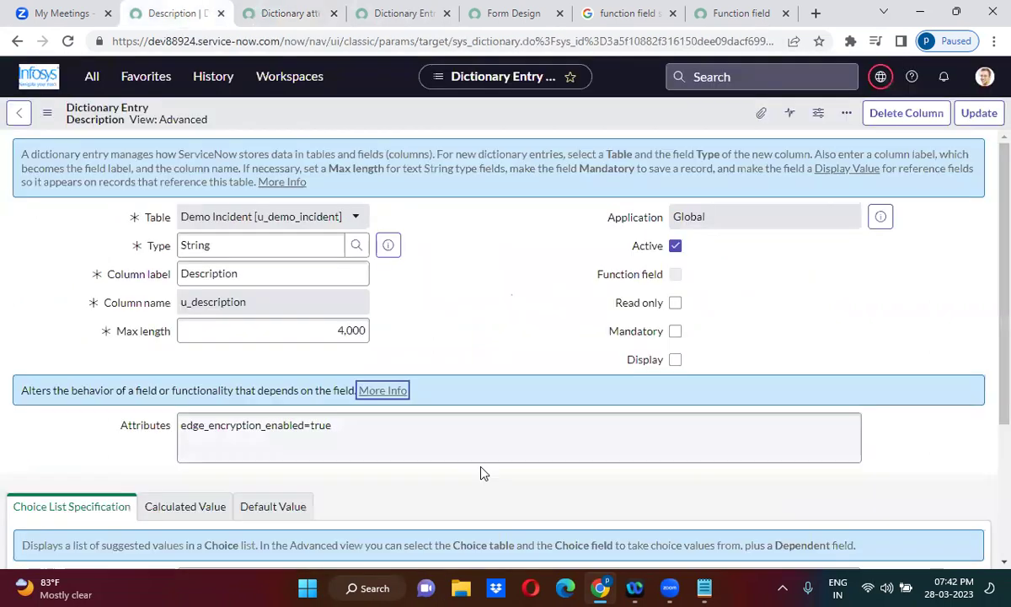
Append json_view after edge_encryption_enabled=true in the Description Attributes and update the entry.
{"action": "left_click", "coordinate": [364, 435]}
{"action": "key", "text": "ctrl+v"}
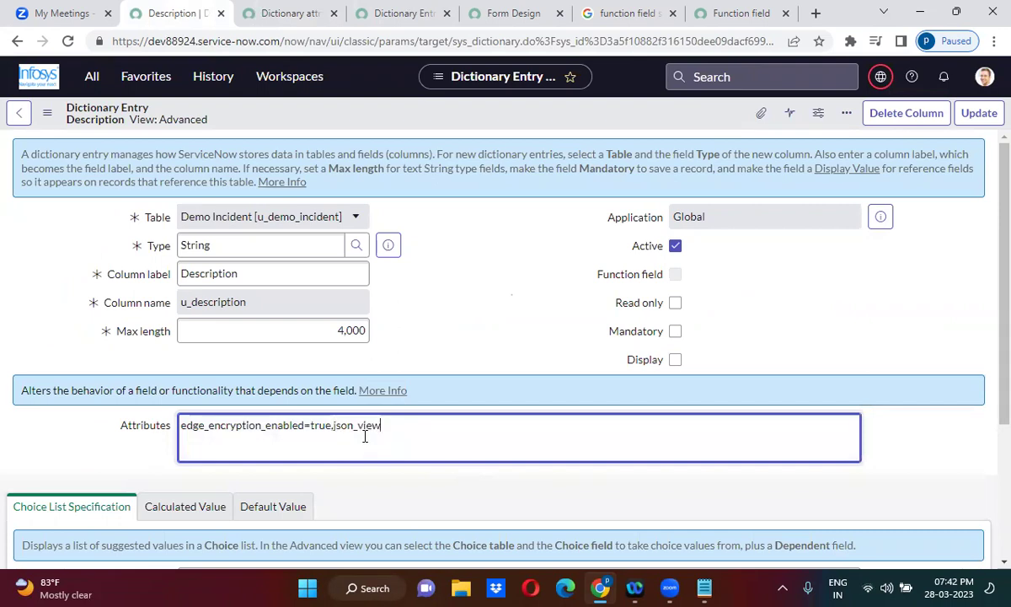
{"action": "left_click", "coordinate": [979, 113]}
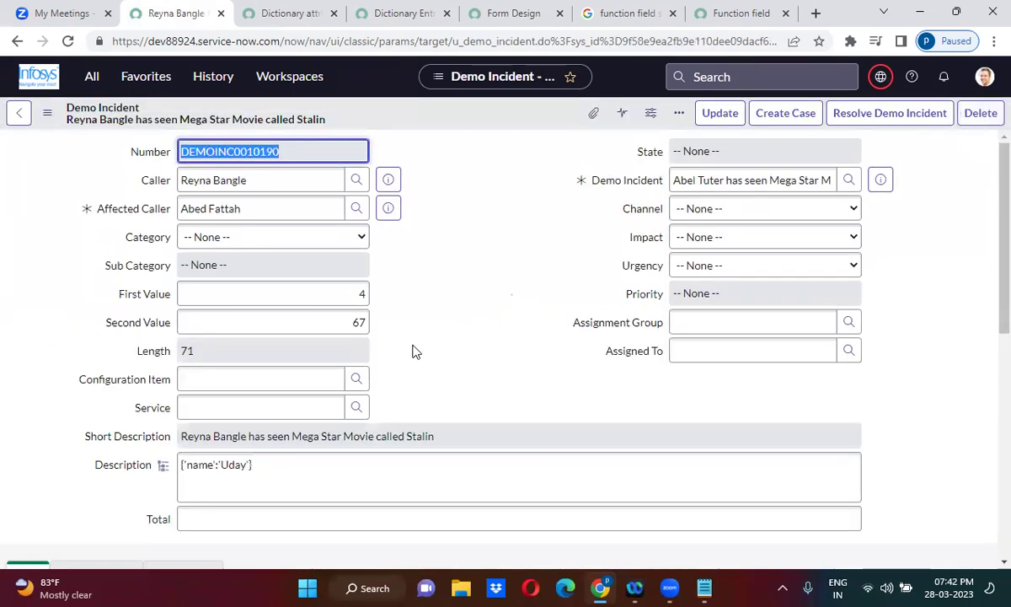
Open the Description's JSON viewer and close it again.
{"action": "left_click", "coordinate": [161, 467]}
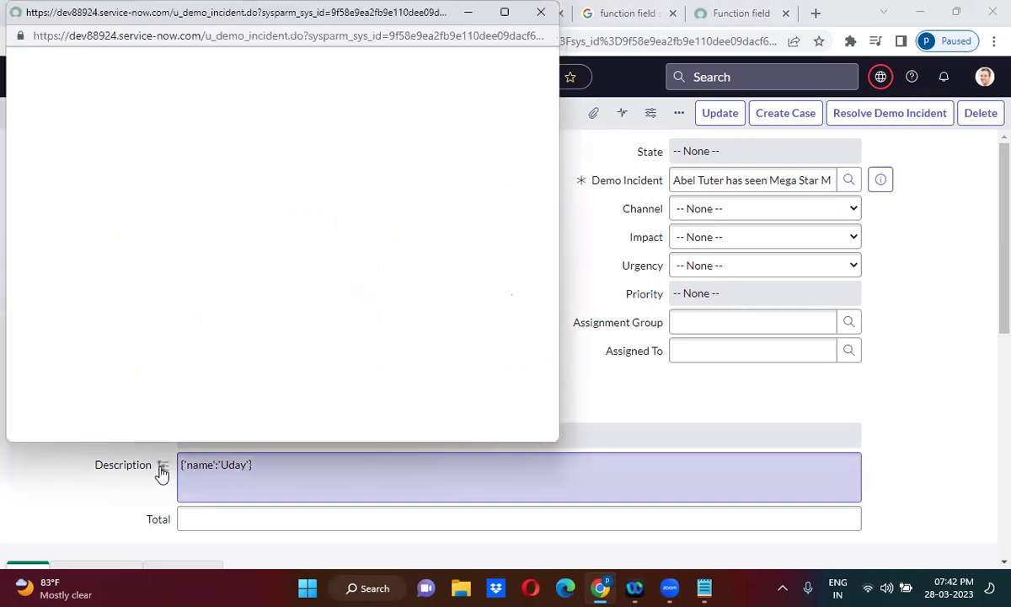
{"action": "left_click", "coordinate": [159, 474]}
{"action": "left_click", "coordinate": [542, 12]}
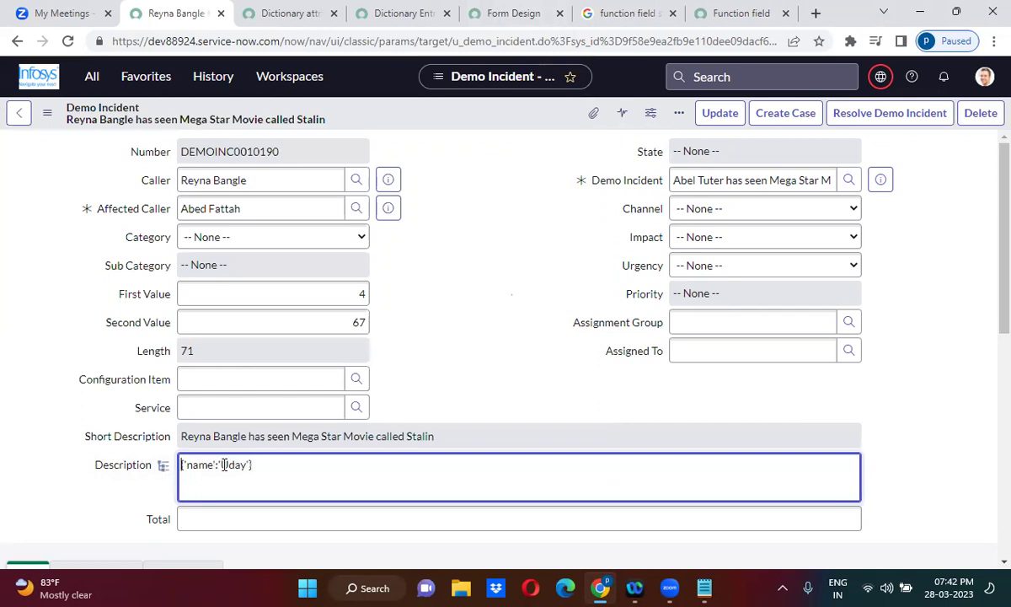
Wrap the Description JSON in square brackets across two lines and save the record.
{"action": "left_click", "coordinate": [184, 464]}
{"action": "key", "text": "Return"}
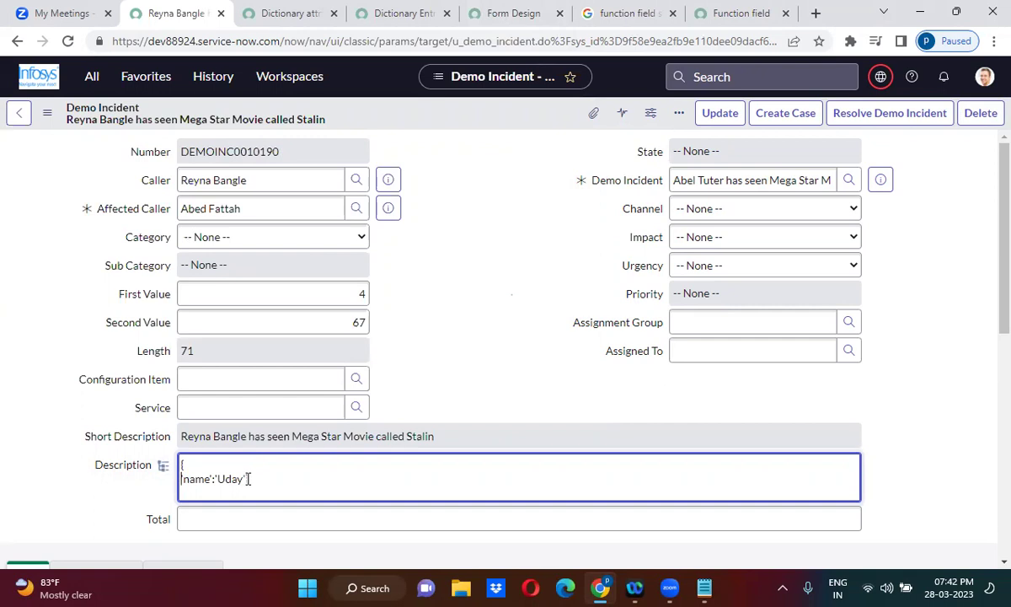
{"action": "left_click", "coordinate": [179, 460]}
{"action": "type", "text": "["}
{"action": "left_click", "coordinate": [255, 477]}
{"action": "type", "text": "]"}
{"action": "right_click", "coordinate": [440, 124]}
{"action": "left_click", "coordinate": [444, 126]}
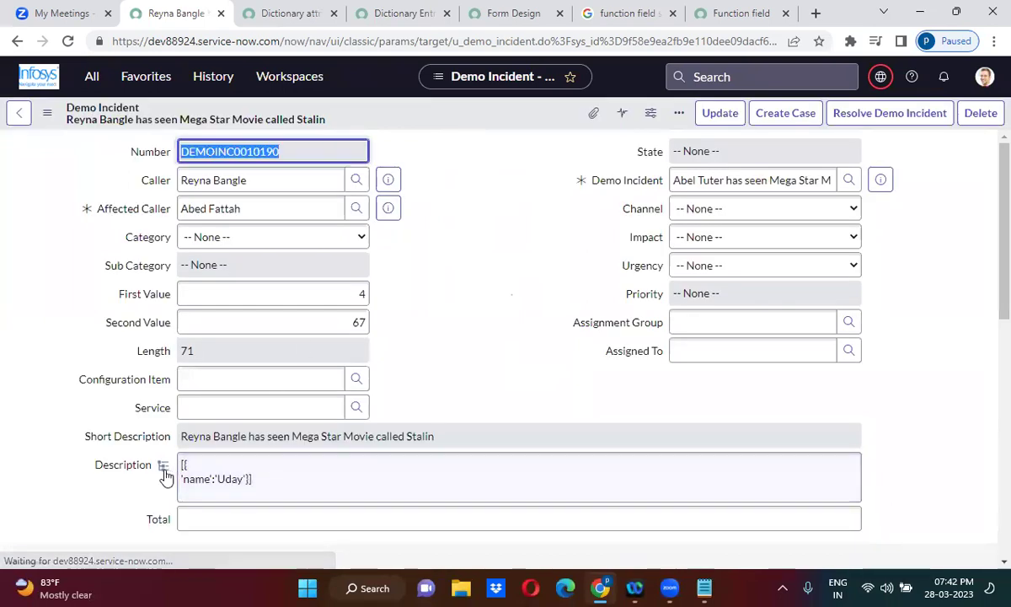
Check the bracketed Description in the JSON viewer, closing the blank window each time.
{"action": "left_click", "coordinate": [163, 466]}
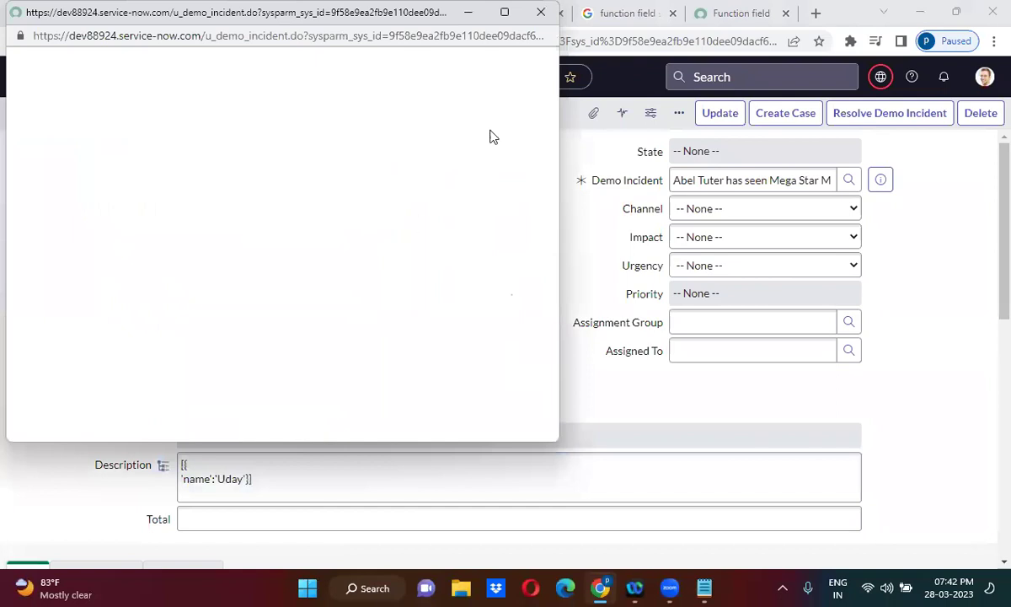
{"action": "left_click", "coordinate": [543, 13]}
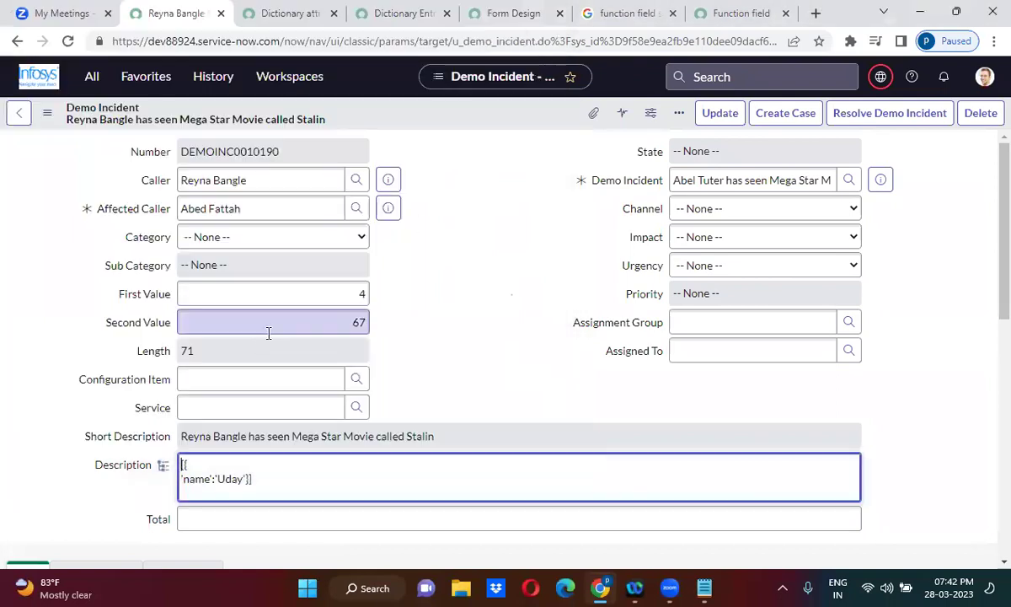
{"action": "left_click", "coordinate": [164, 466]}
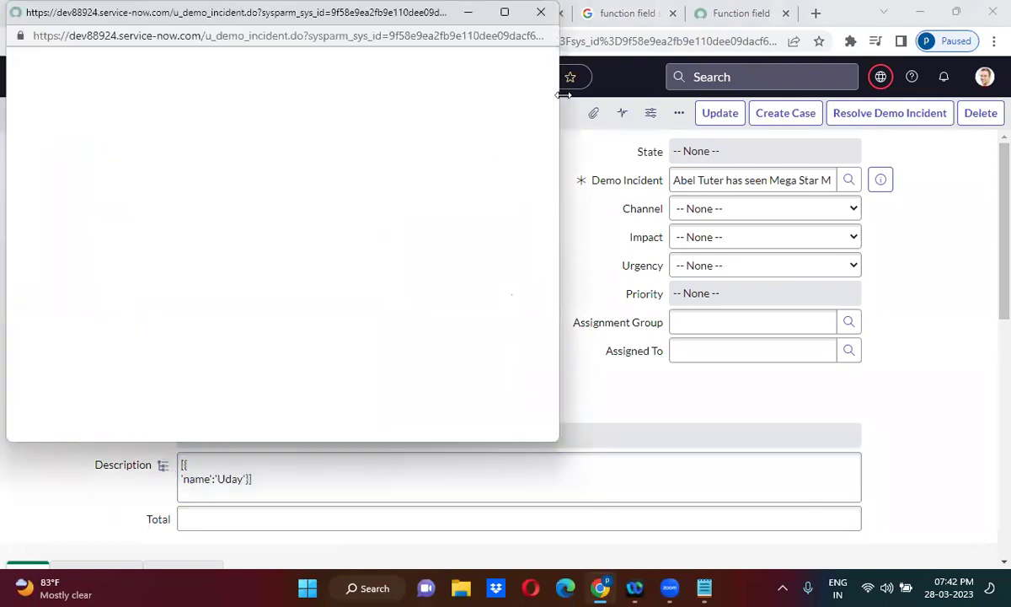
{"action": "left_click", "coordinate": [546, 16]}
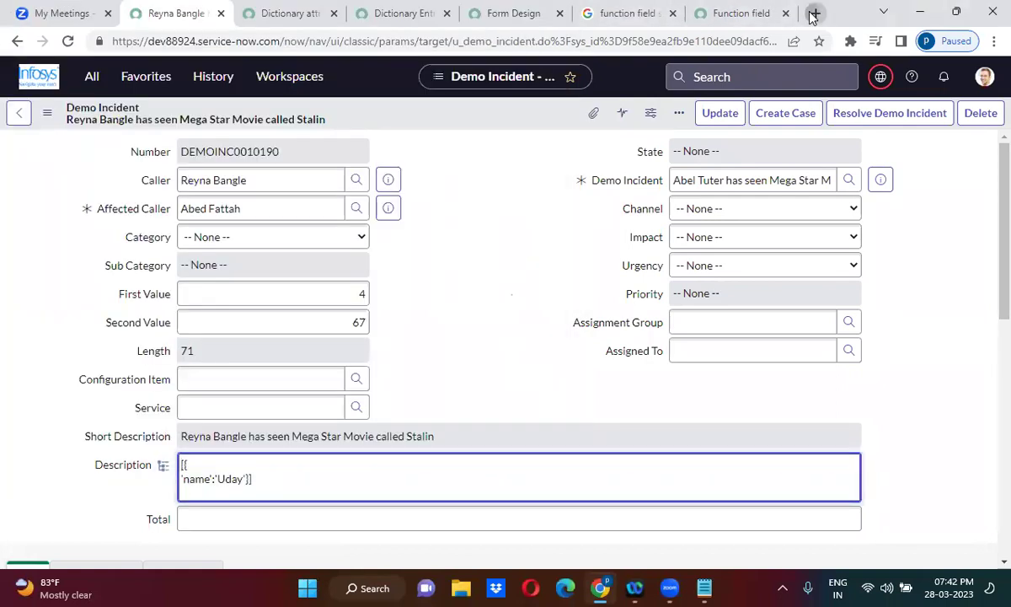
{"action": "left_click", "coordinate": [813, 13]}
Search 'json object in javascript' and open W3Schools' JSON Object Literals page.
{"action": "type", "text": "json"}
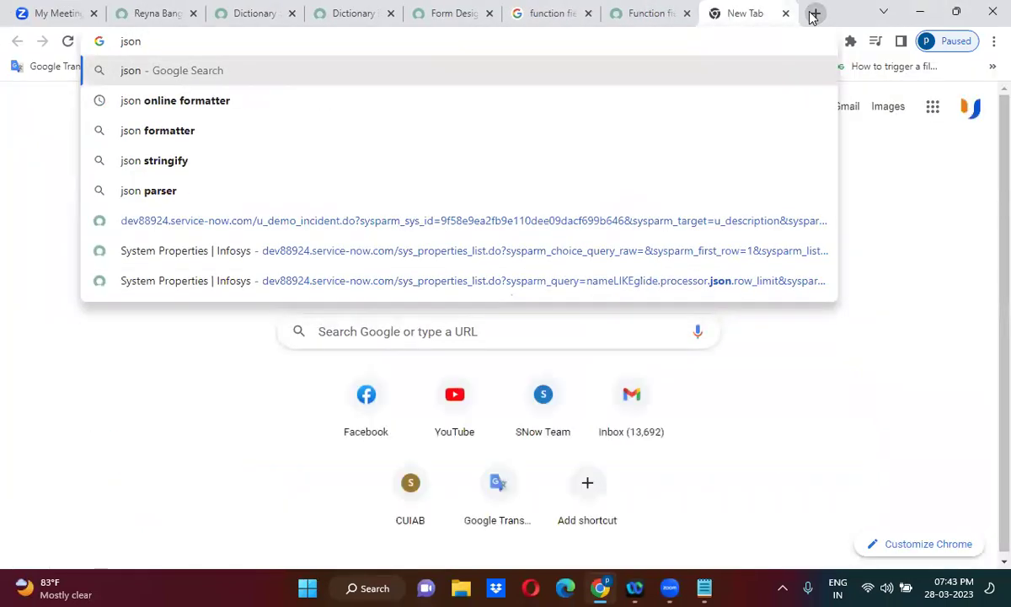
{"action": "type", "text": " obj"}
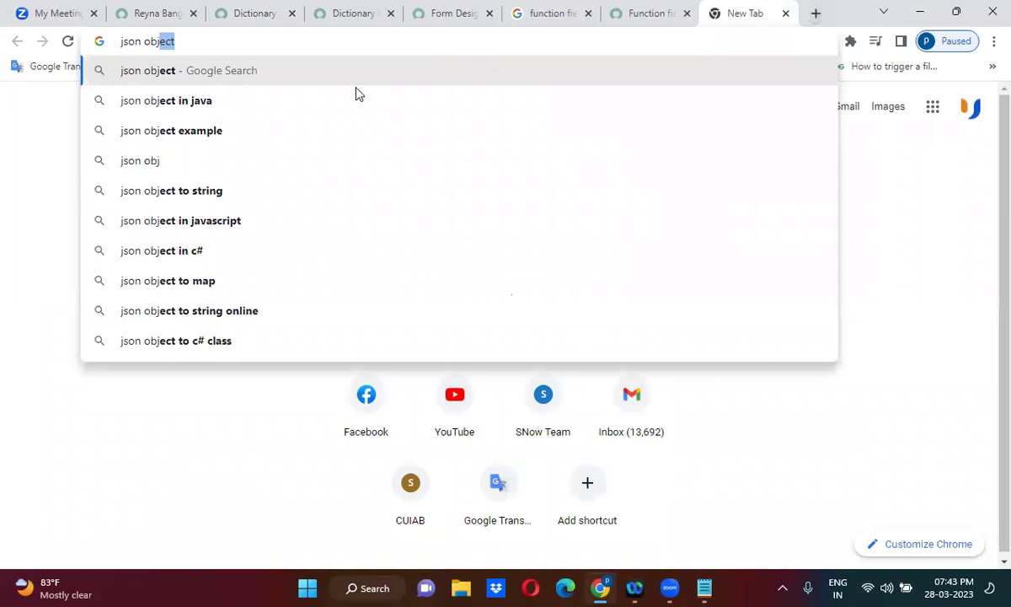
{"action": "left_click", "coordinate": [289, 221]}
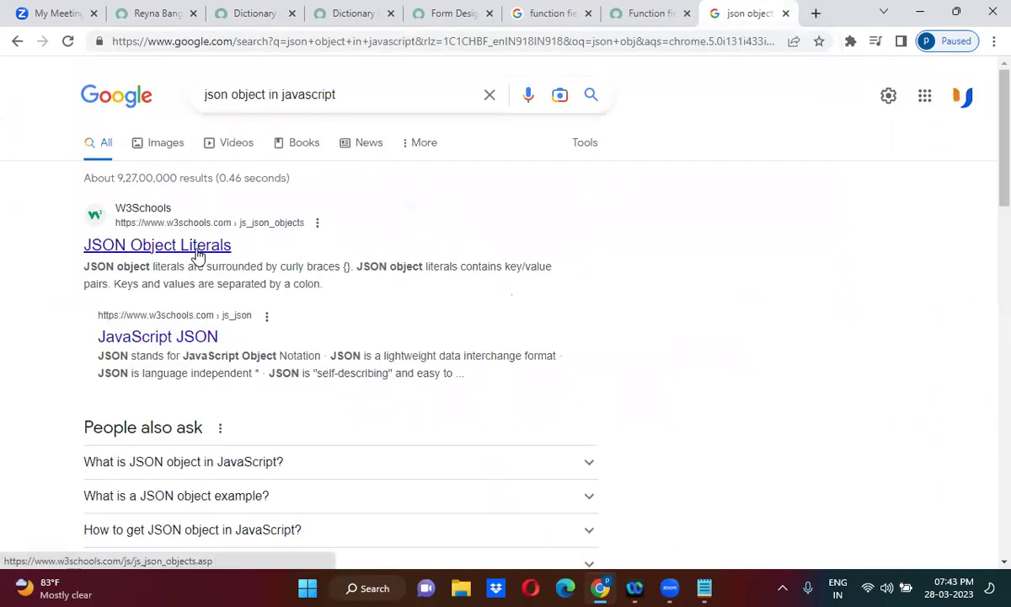
{"action": "middle_click", "coordinate": [198, 245]}
{"action": "left_click", "coordinate": [746, 14]}
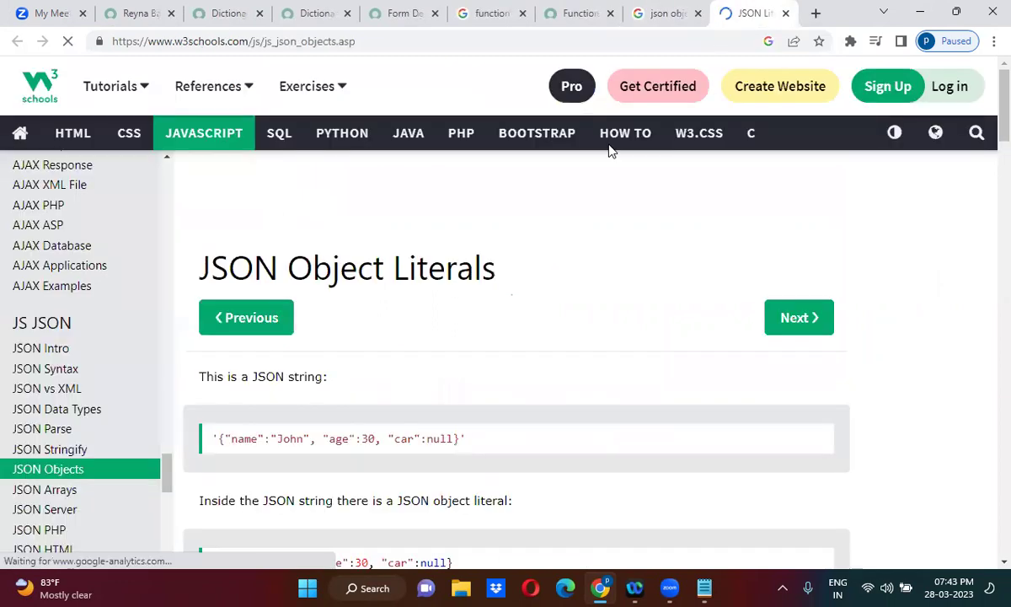
Select the page's sample JSON string starting from its opening brace.
{"action": "left_click_drag", "start_coordinate": [468, 440], "coordinate": [336, 443]}
{"action": "left_click", "coordinate": [330, 440]}
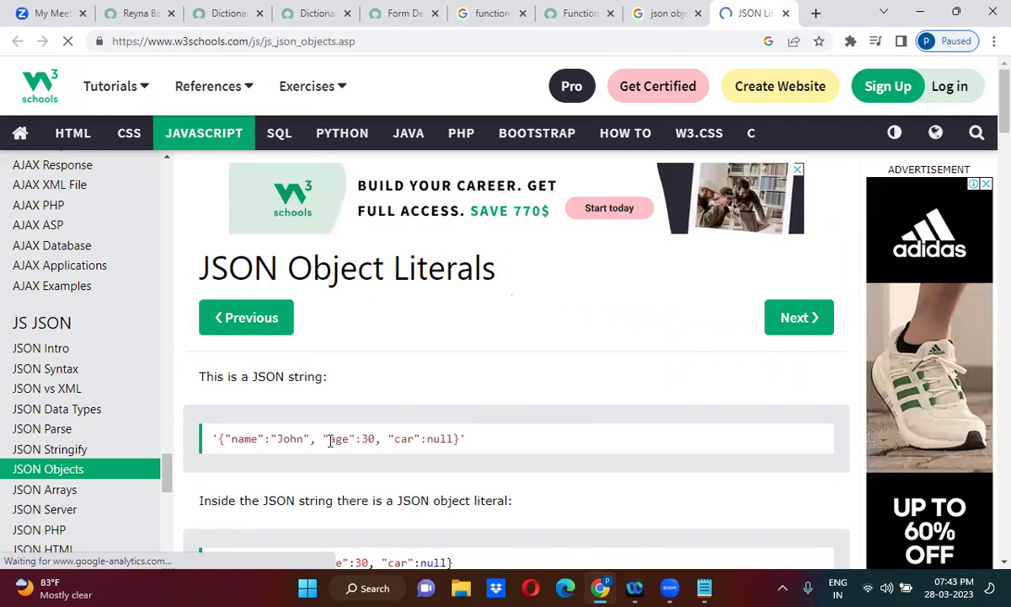
{"action": "left_click_drag", "start_coordinate": [224, 439], "coordinate": [426, 437]}
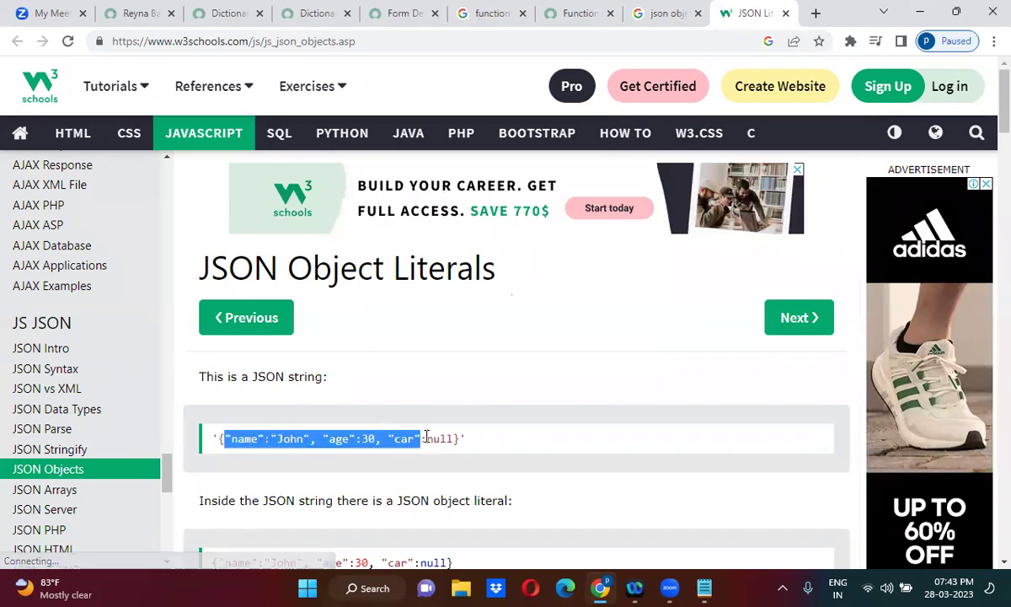
{"action": "left_click_drag", "start_coordinate": [217, 439], "coordinate": [460, 445]}
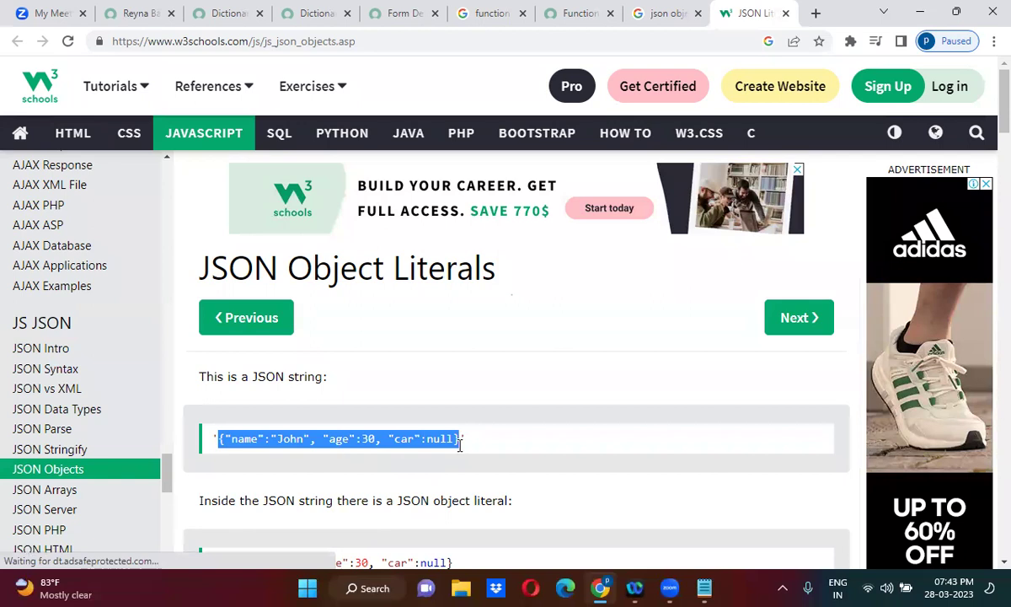
Paste {"name":"John", "age":30, "car":null} over the Description and save the incident.
{"action": "left_click", "coordinate": [143, 8]}
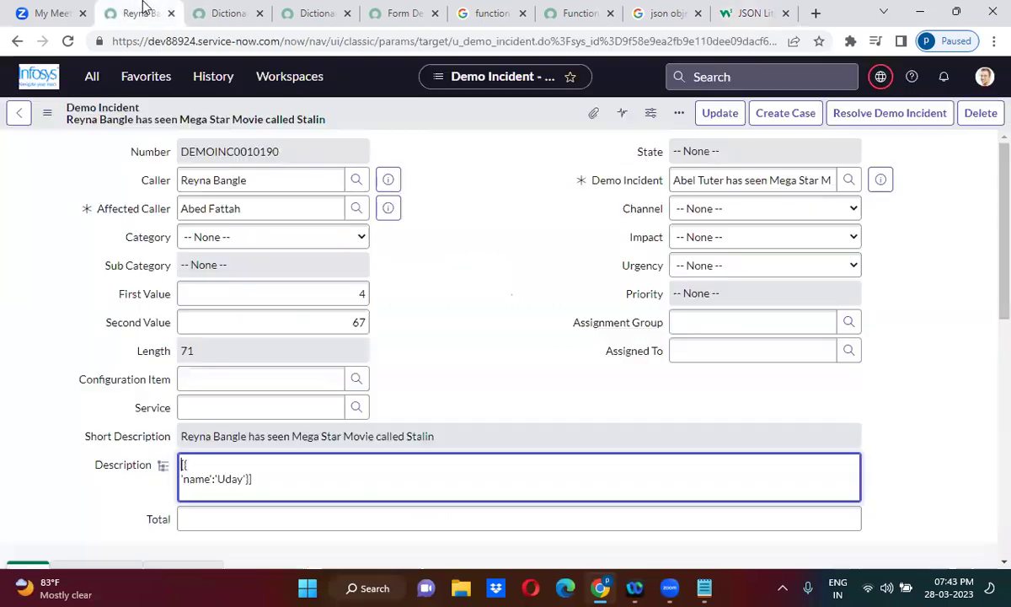
{"action": "triple_click", "coordinate": [260, 476]}
{"action": "key", "text": "ctrl+a"}
{"action": "type", "text": "{\"name\":\"John\", \"age\":30, \"car\":null}"}
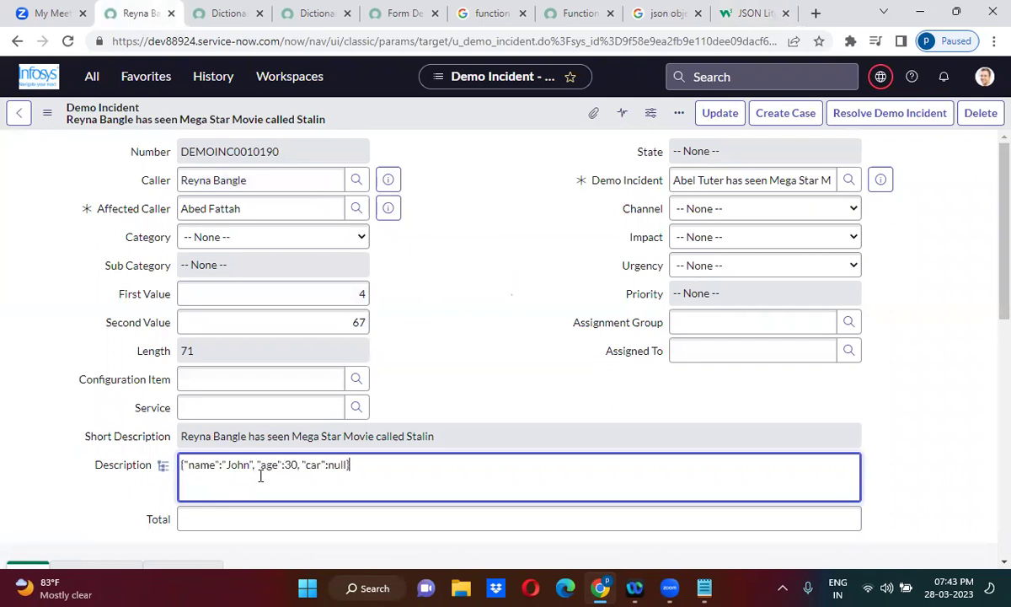
{"action": "right_click", "coordinate": [467, 112]}
{"action": "left_click", "coordinate": [494, 119]}
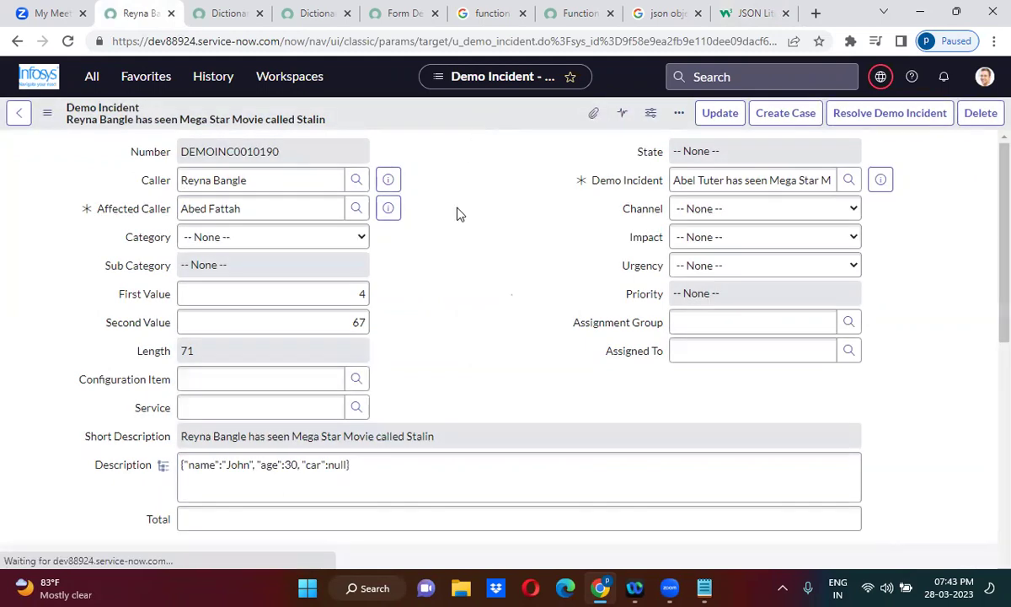
{"action": "left_click", "coordinate": [162, 466]}
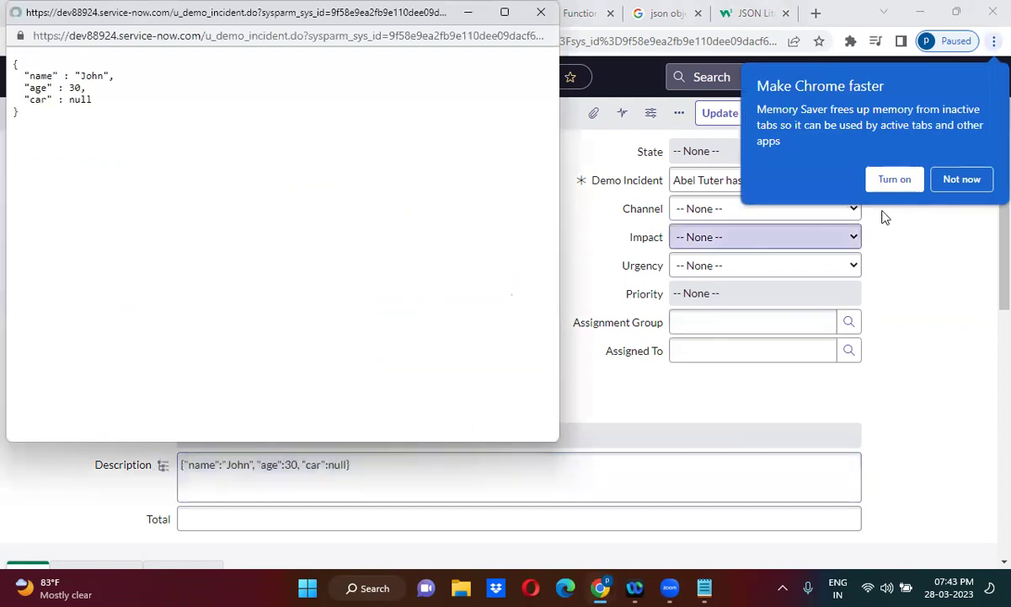
{"action": "left_click", "coordinate": [960, 180]}
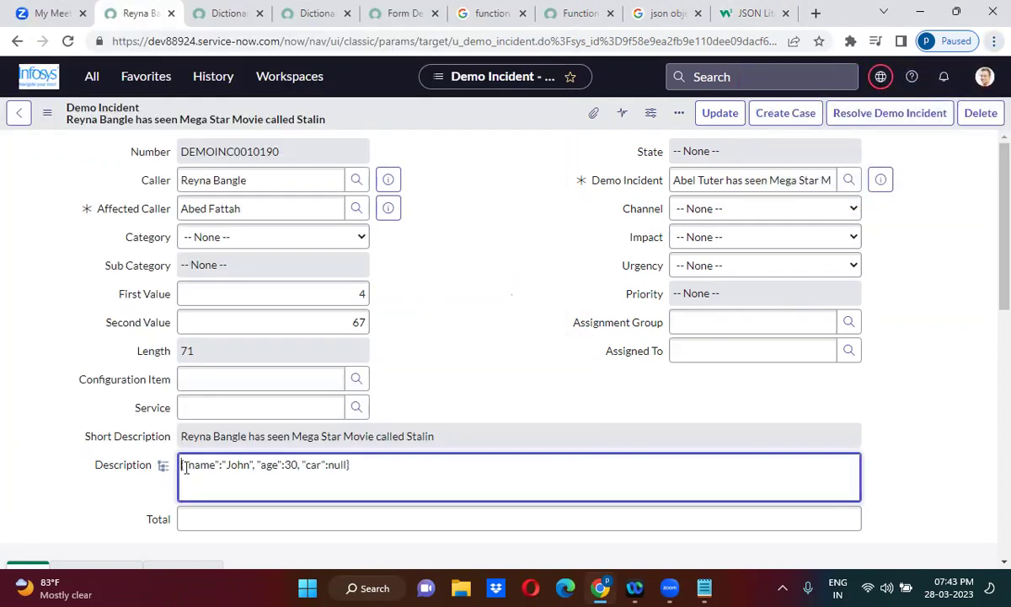
{"action": "left_click", "coordinate": [161, 470]}
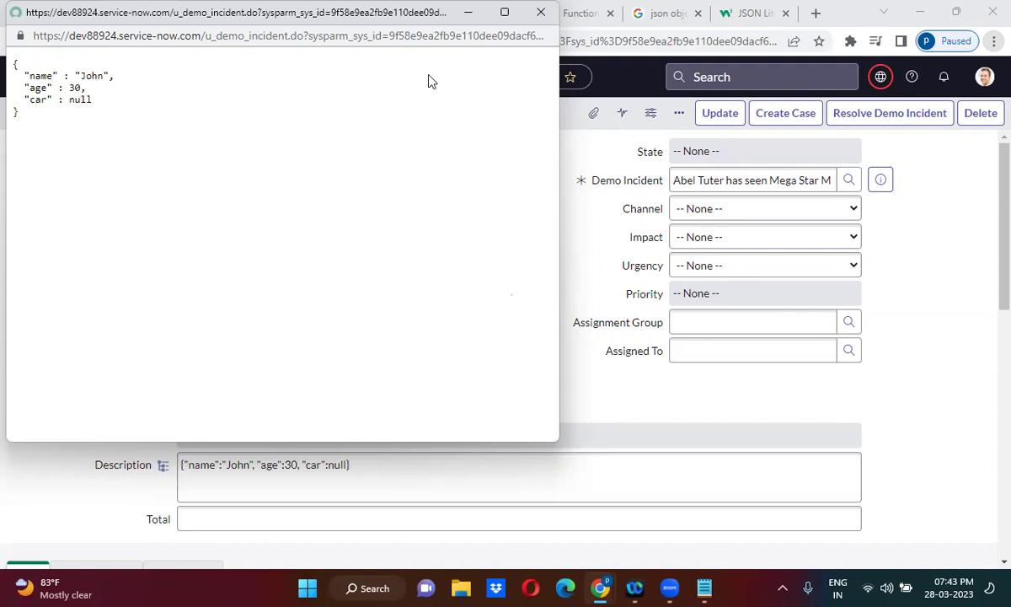
{"action": "left_click", "coordinate": [541, 13]}
{"action": "left_click", "coordinate": [429, 389]}
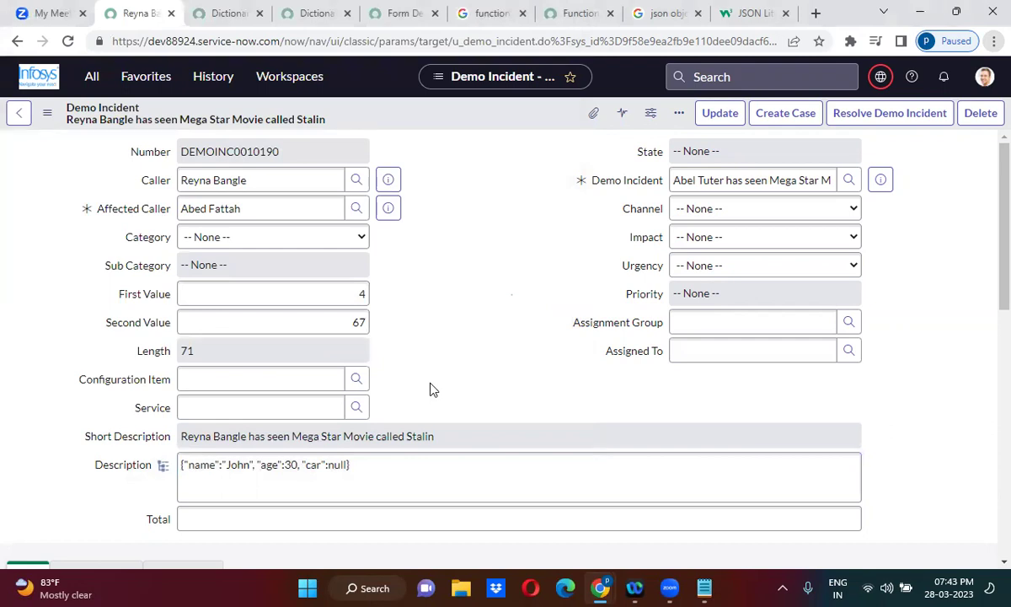
{"action": "left_click", "coordinate": [336, 476]}
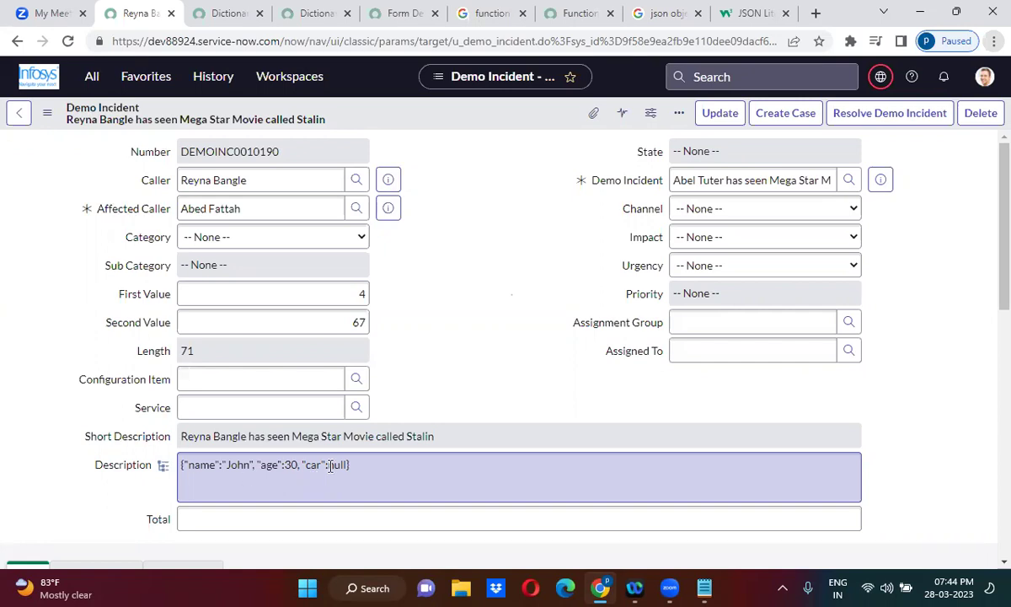
{"action": "left_click", "coordinate": [163, 465]}
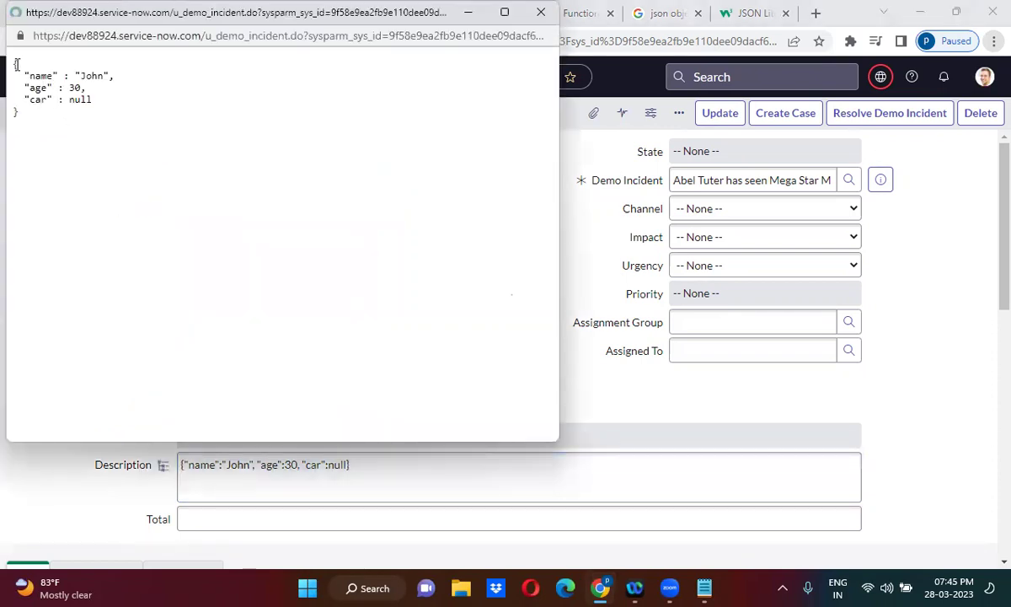
{"action": "double_click", "coordinate": [14, 64]}
{"action": "left_click", "coordinate": [541, 12]}
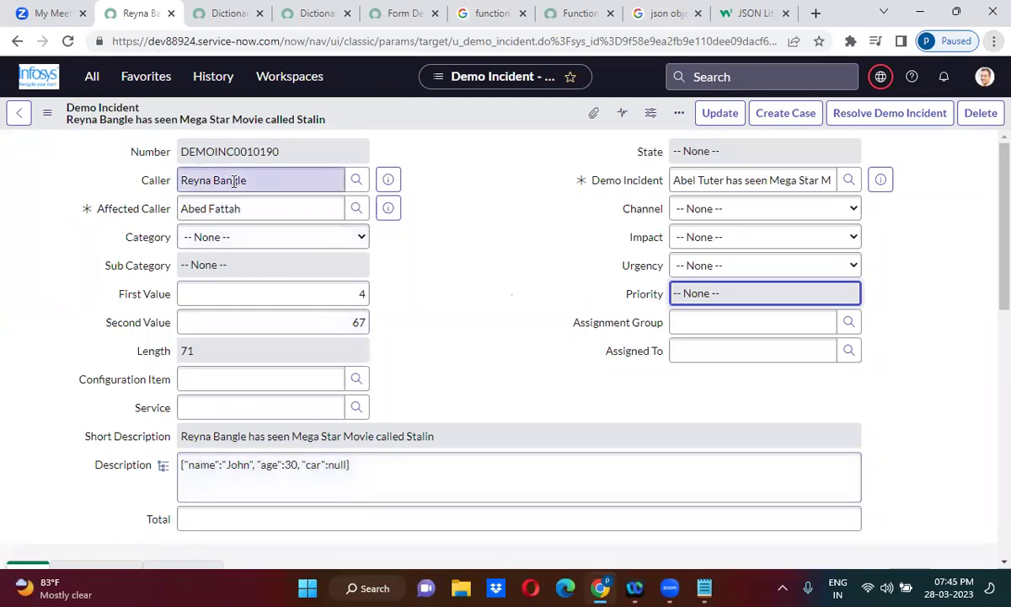
Clear the Caller field completely, removing the leftover character.
{"action": "key", "text": "ctrl+a"}
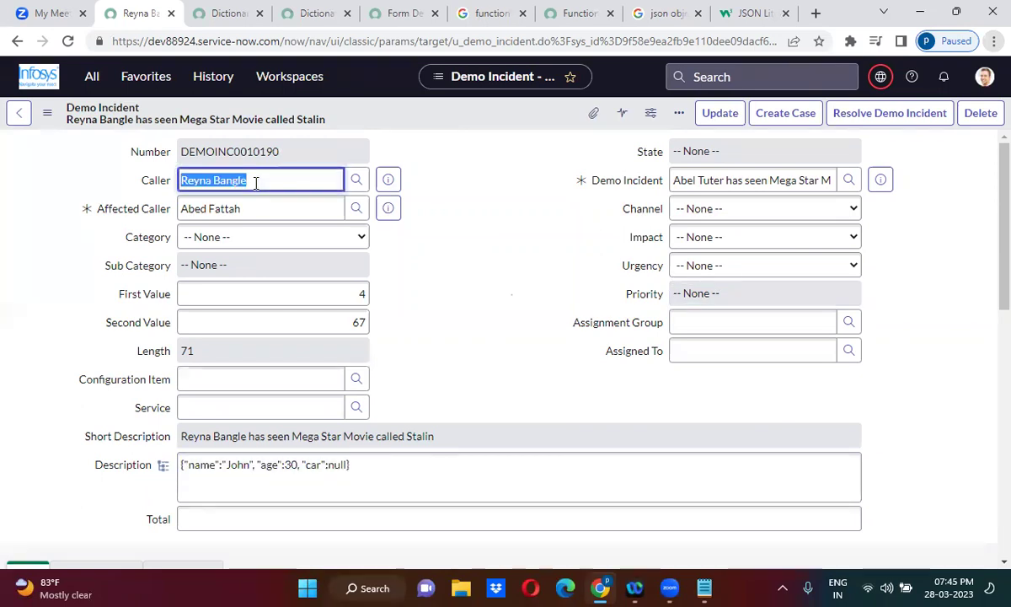
{"action": "type", "text": "\""}
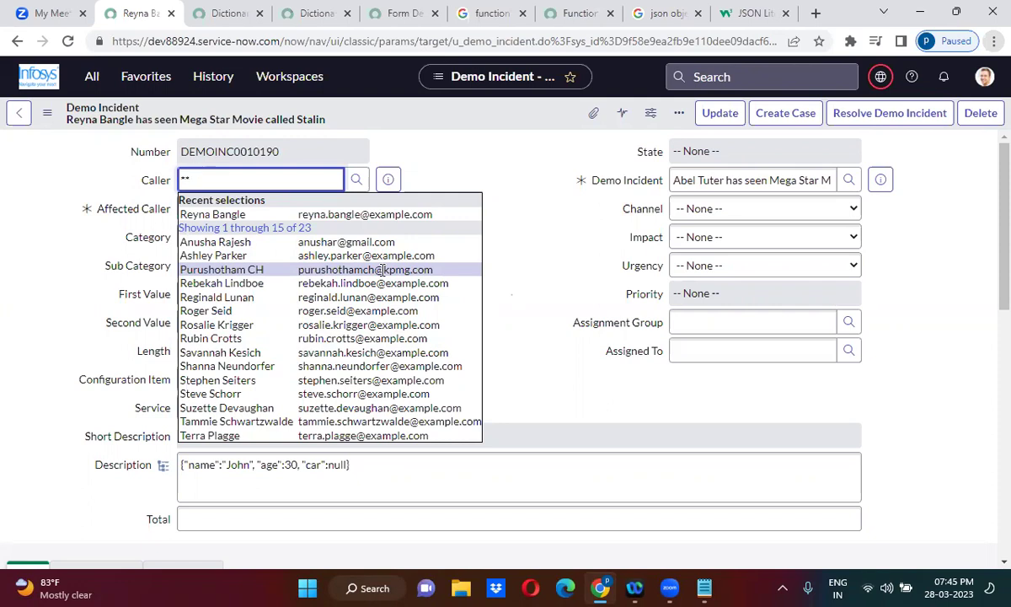
{"action": "left_click", "coordinate": [539, 208]}
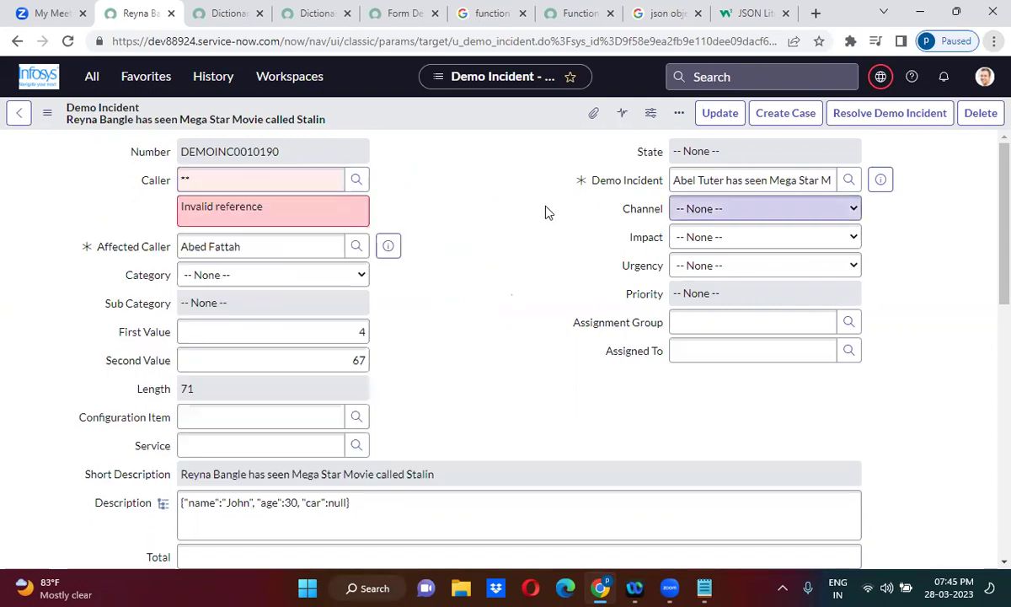
{"action": "double_click", "coordinate": [237, 186]}
{"action": "key", "text": "BackSpace"}
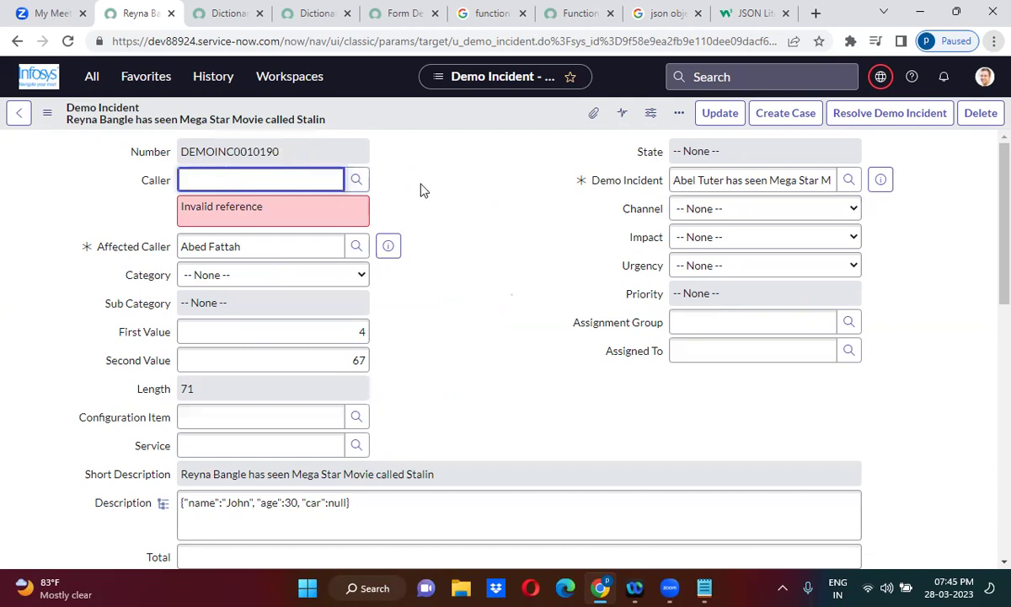
{"action": "left_click", "coordinate": [423, 190]}
{"action": "left_click", "coordinate": [207, 174]}
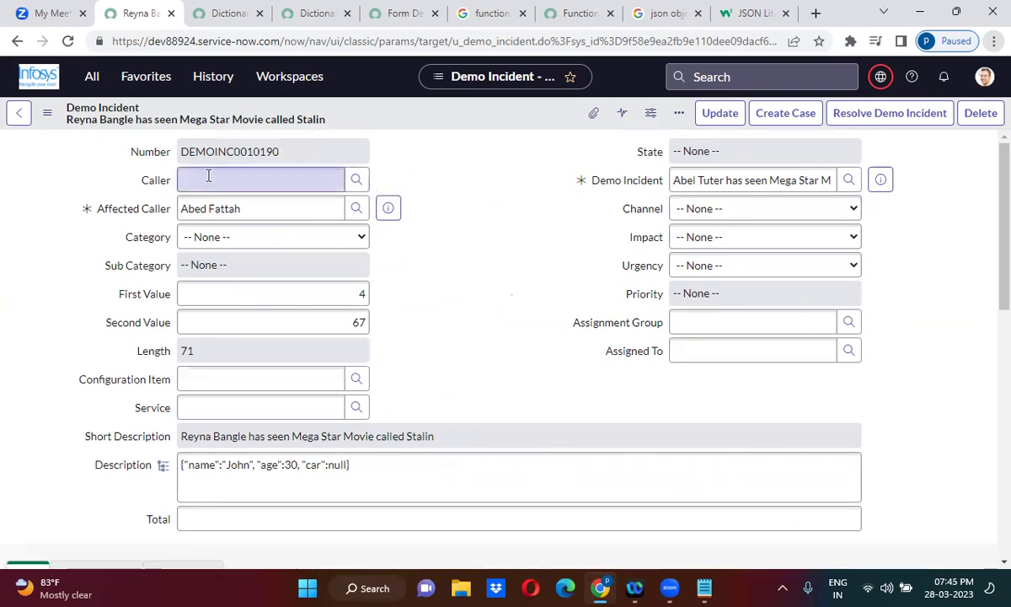
Open the Caller field's dictionary entry, leaving the form without saving.
{"action": "right_click", "coordinate": [152, 185]}
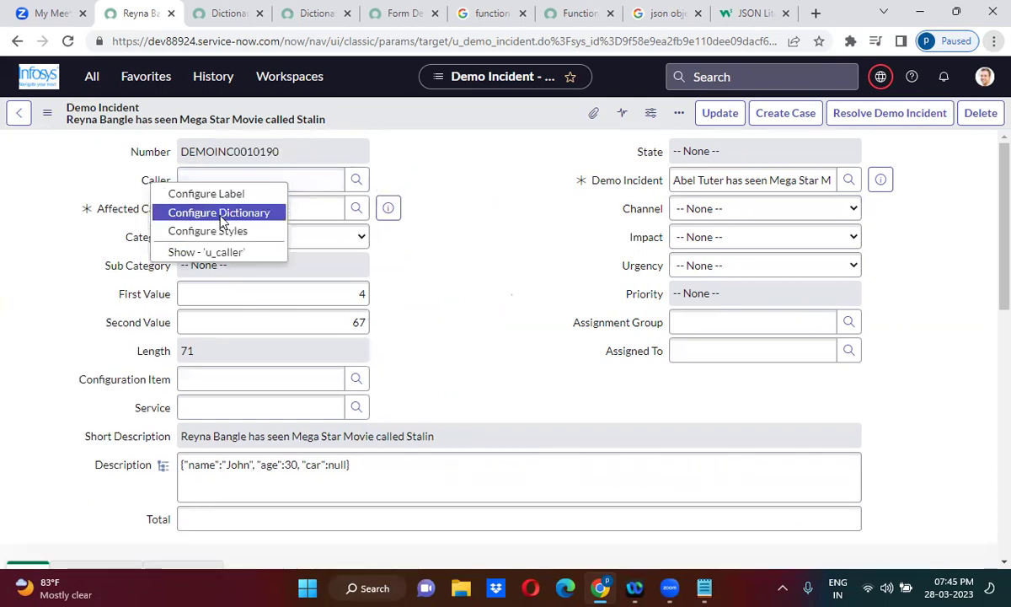
{"action": "left_click", "coordinate": [219, 212]}
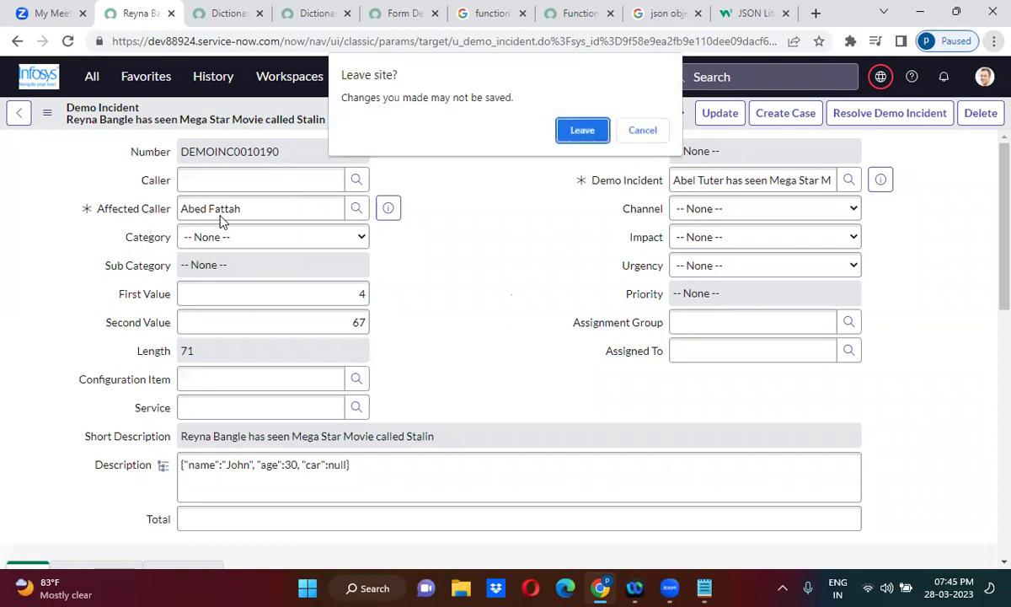
{"action": "left_click", "coordinate": [581, 130]}
Search Google for 'change reference field suggestions in servicenow'.
{"action": "left_click", "coordinate": [663, 13]}
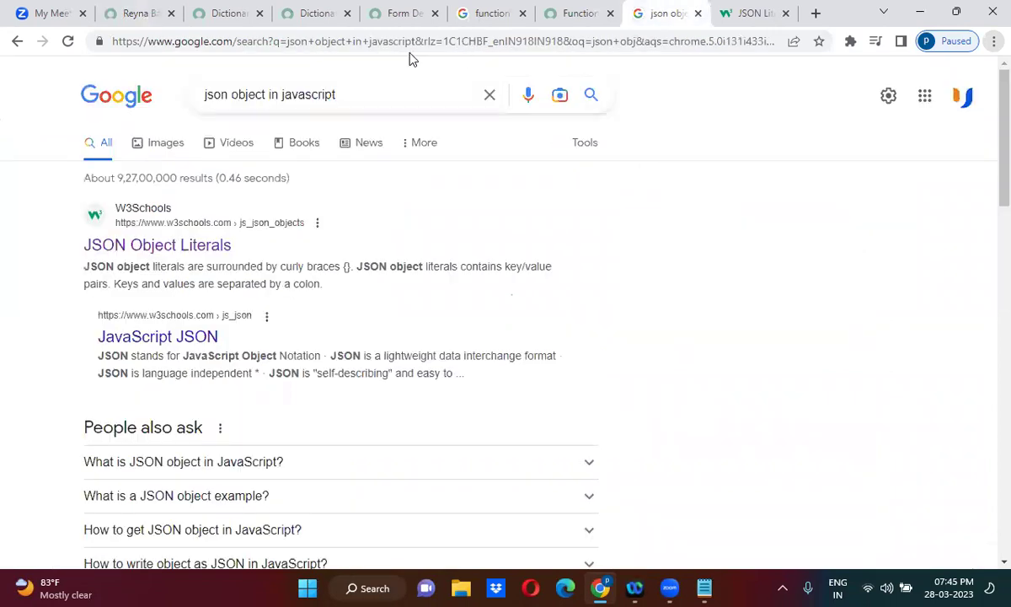
{"action": "left_click", "coordinate": [332, 39]}
{"action": "type", "text": "cha"}
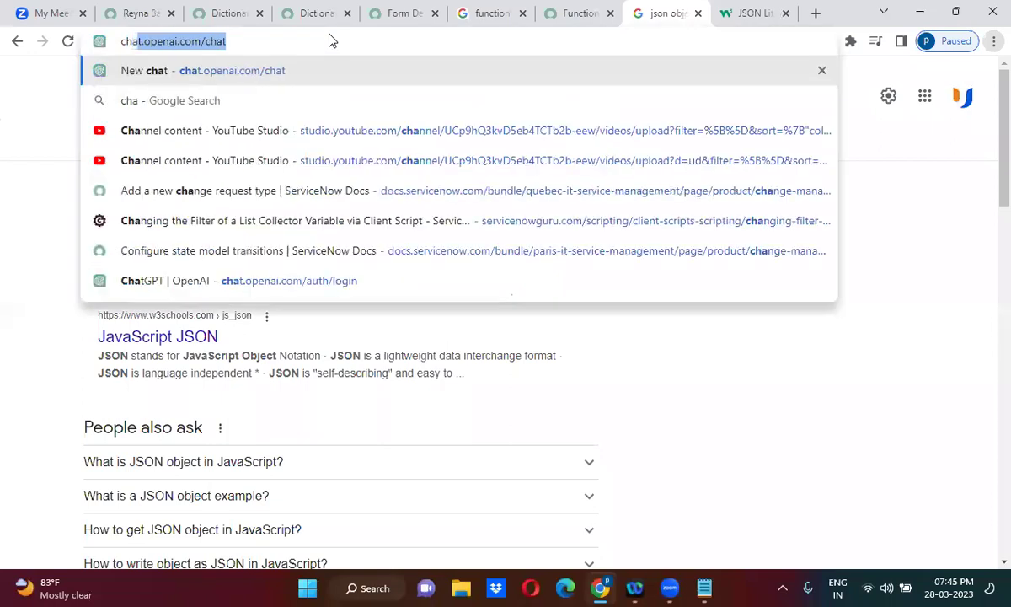
{"action": "type", "text": "nge refere"}
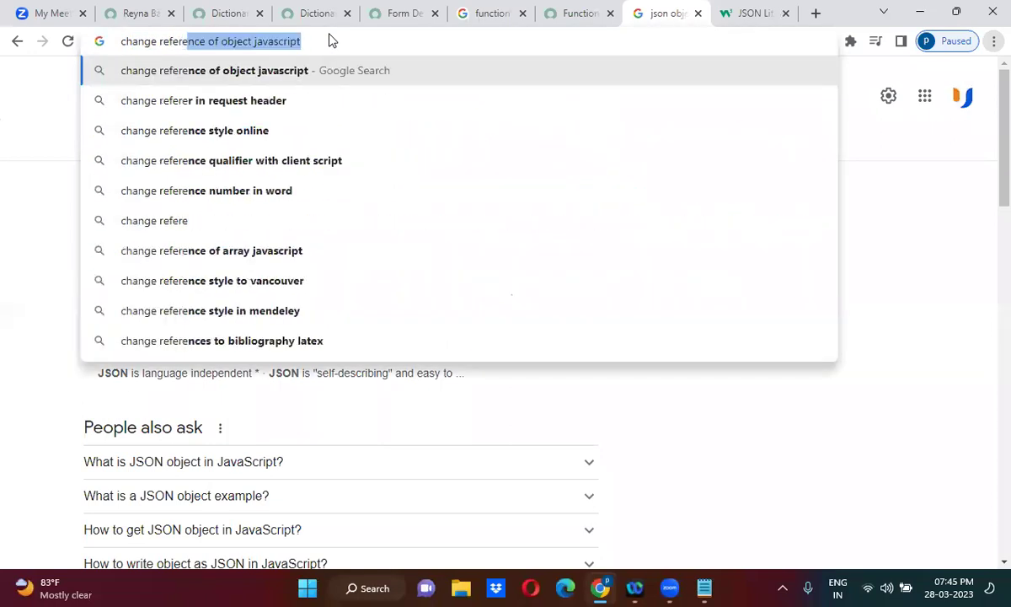
{"action": "type", "text": "nce field "}
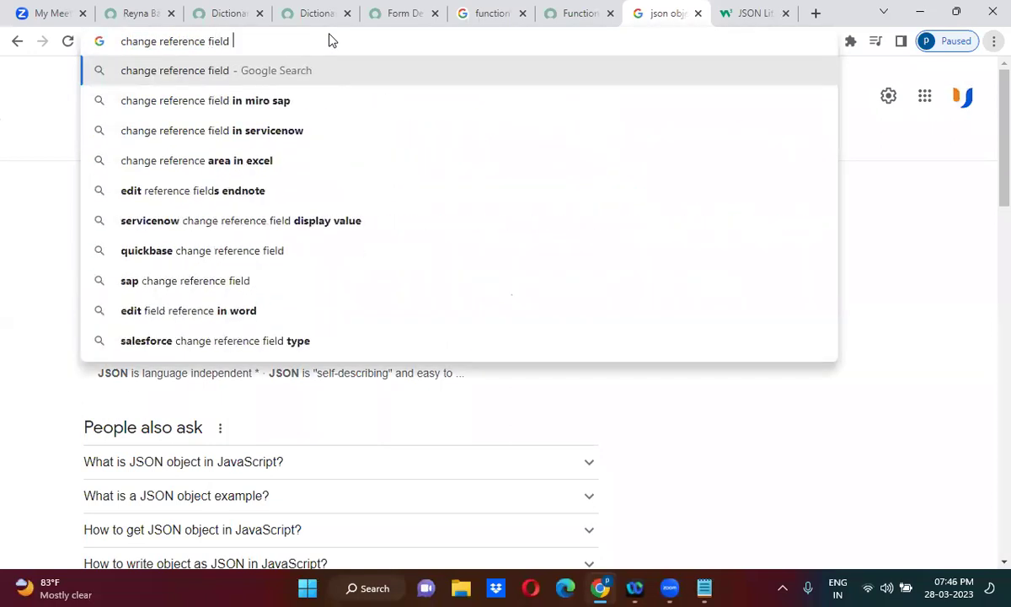
{"action": "type", "text": "suggestions"}
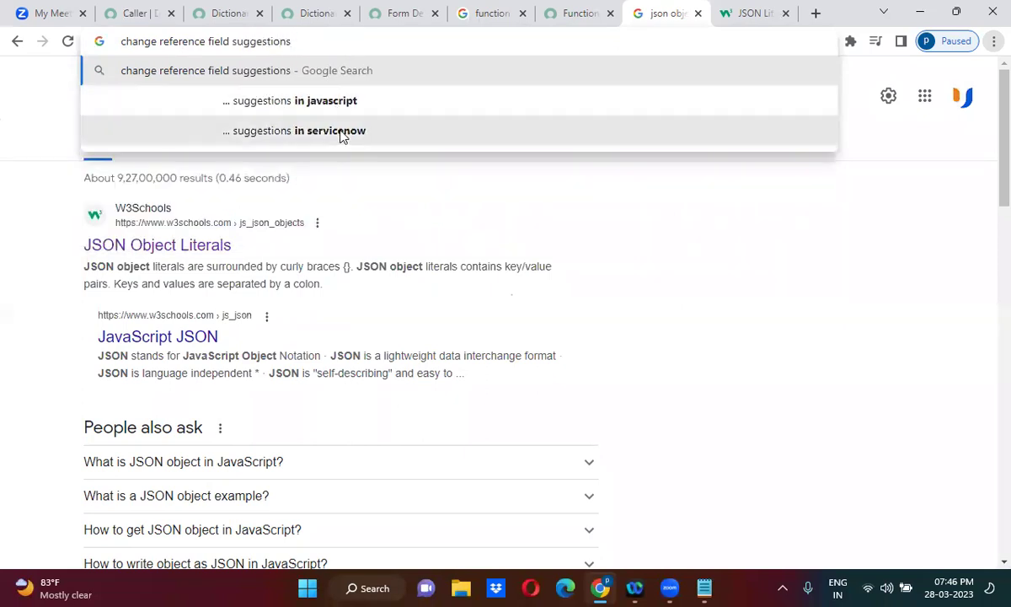
{"action": "left_click", "coordinate": [337, 131]}
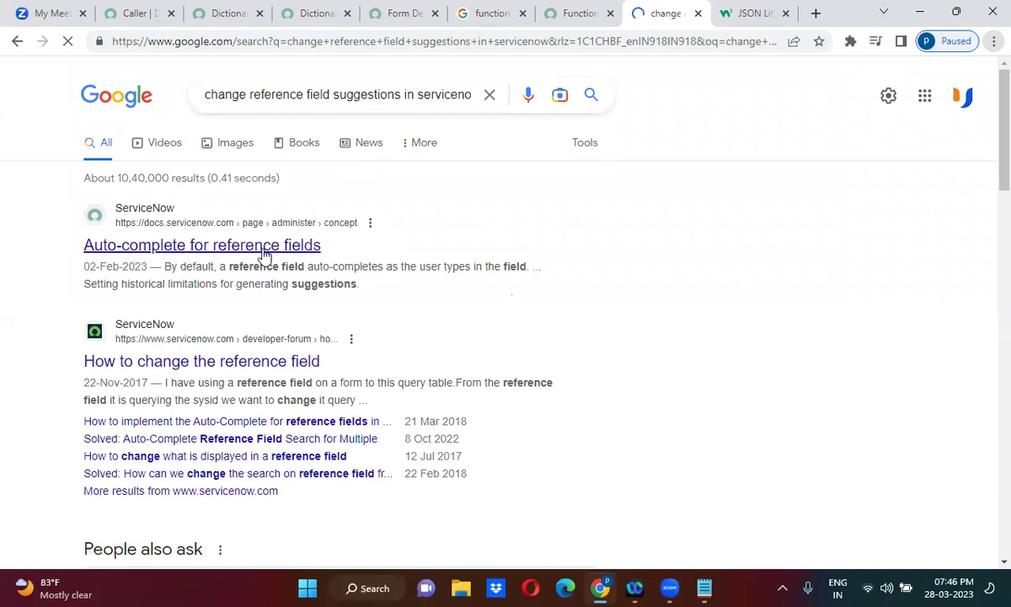
Open 'Auto-complete for reference fields' and 'How to change the reference field' in background tabs.
{"action": "middle_click", "coordinate": [264, 243]}
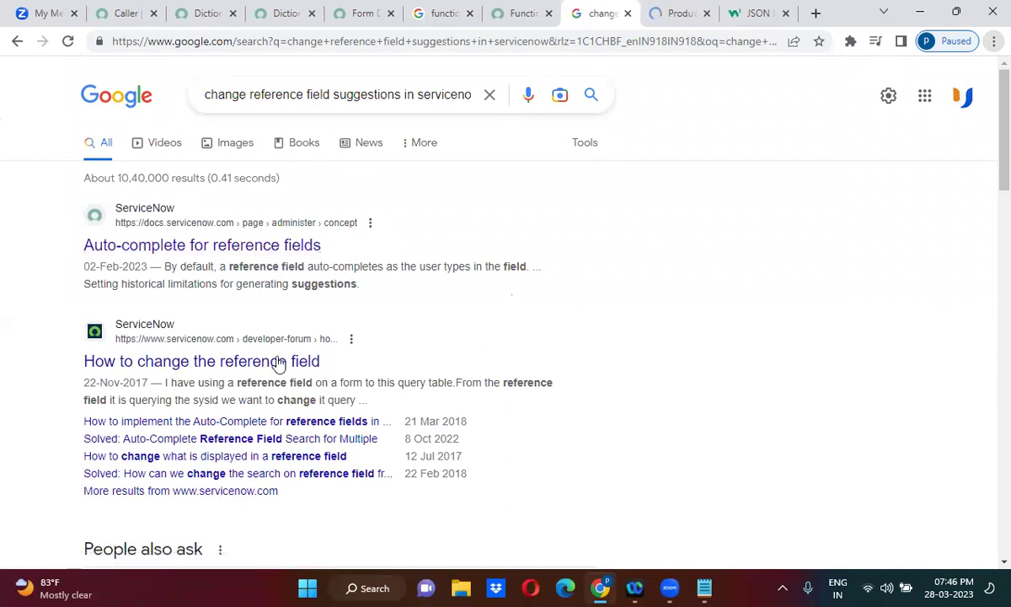
{"action": "middle_click", "coordinate": [278, 361]}
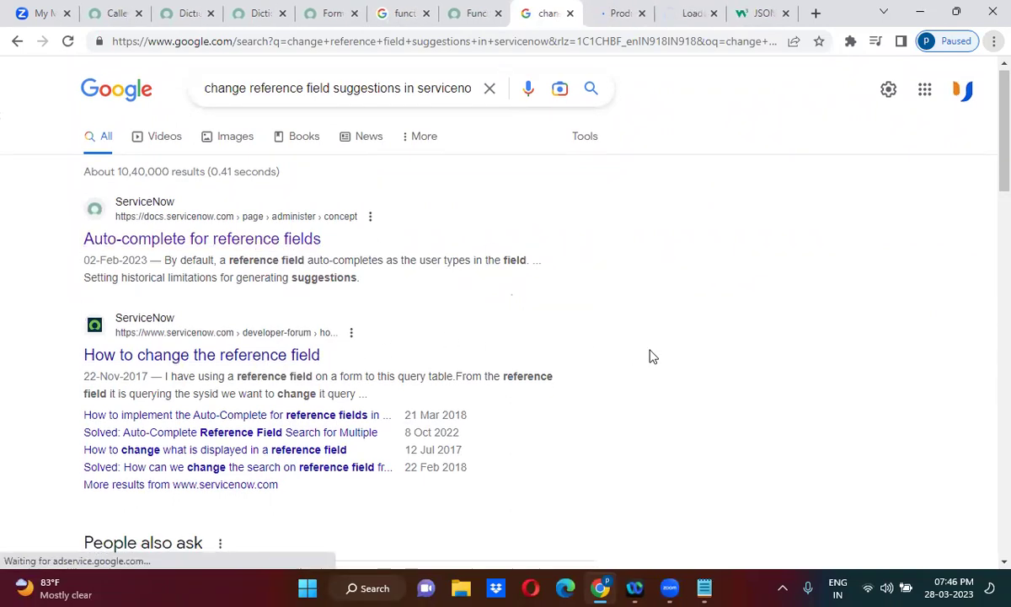
{"action": "scroll", "coordinate": [640, 356], "scroll_direction": "down", "scroll_amount": 5}
{"action": "scroll", "coordinate": [649, 356], "scroll_direction": "down", "scroll_amount": 1}
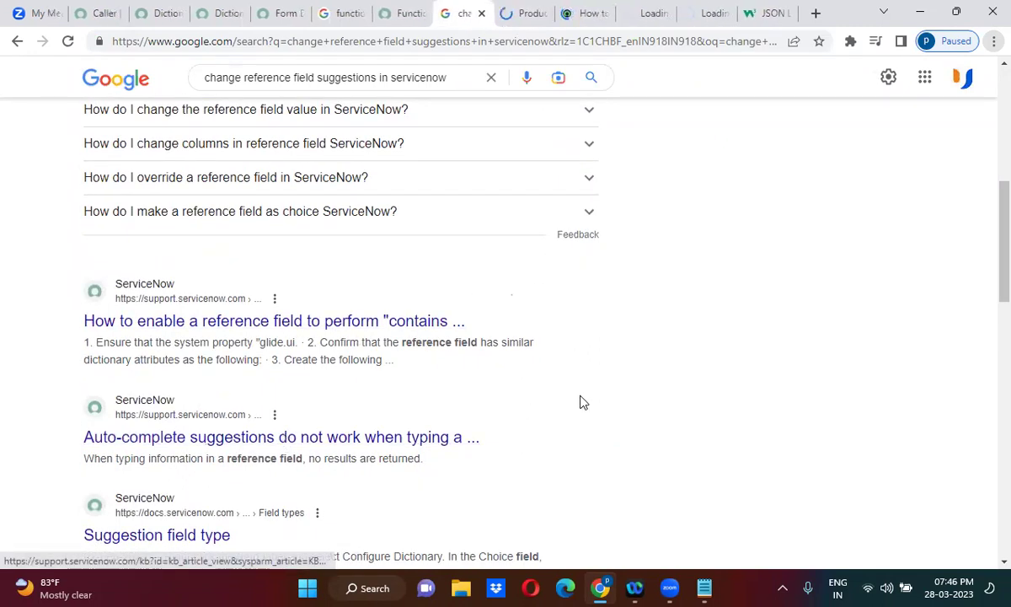
{"action": "scroll", "coordinate": [580, 402], "scroll_direction": "down", "scroll_amount": 1}
{"action": "scroll", "coordinate": [581, 402], "scroll_direction": "down", "scroll_amount": 4}
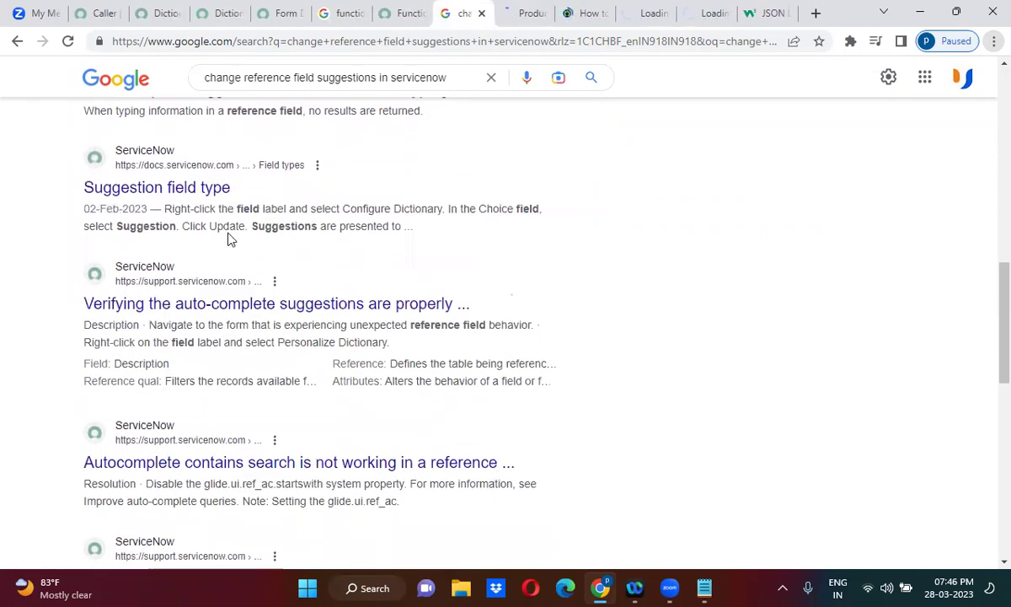
Scroll the Auto-complete for reference fields article down to the step 5 example.
{"action": "left_click", "coordinate": [524, 8]}
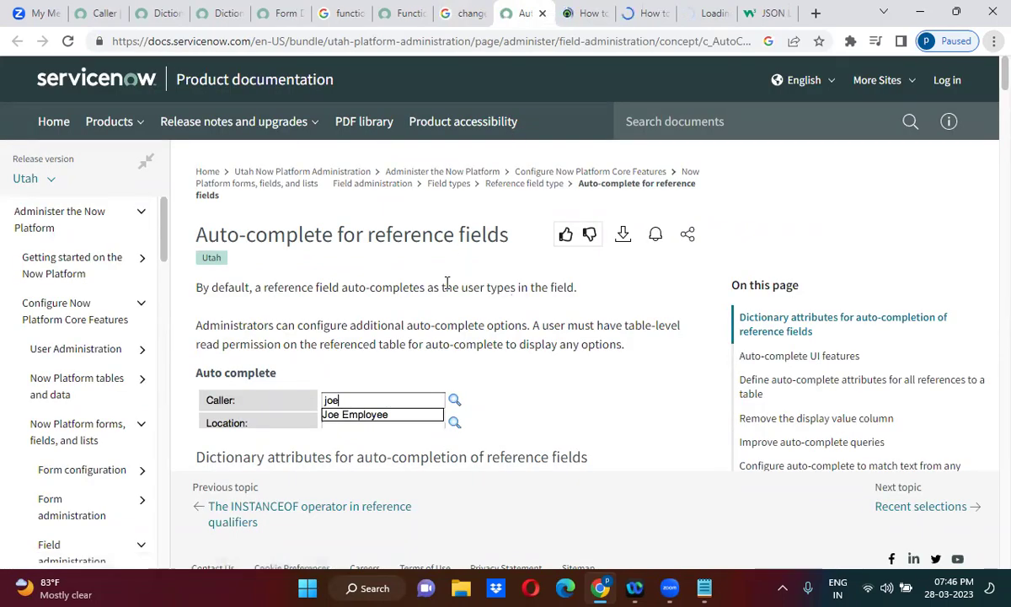
{"action": "scroll", "coordinate": [447, 285], "scroll_direction": "down", "scroll_amount": 6}
{"action": "scroll", "coordinate": [447, 286], "scroll_direction": "down", "scroll_amount": 8}
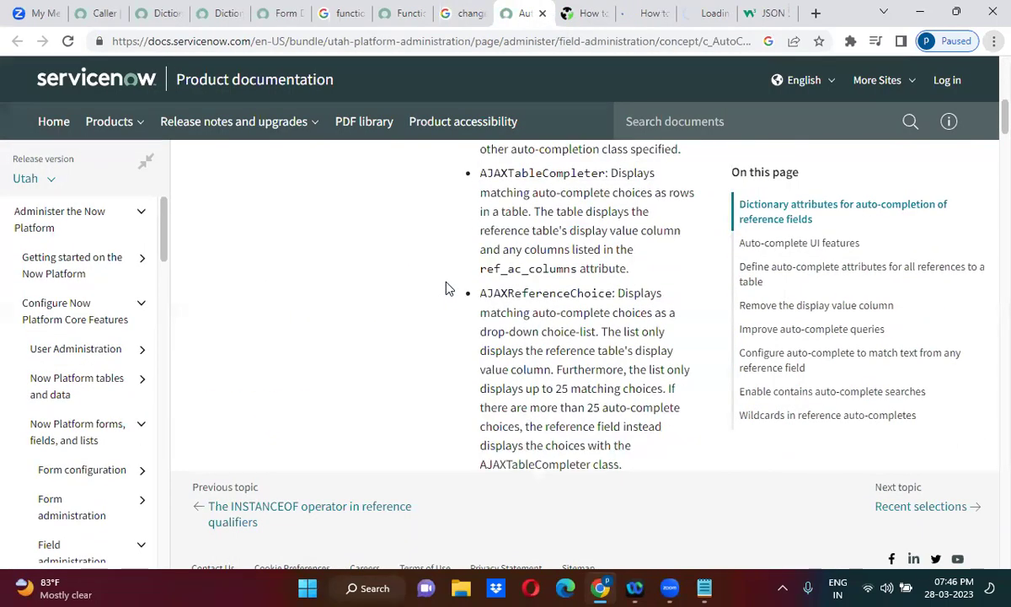
{"action": "scroll", "coordinate": [446, 284], "scroll_direction": "down", "scroll_amount": 5}
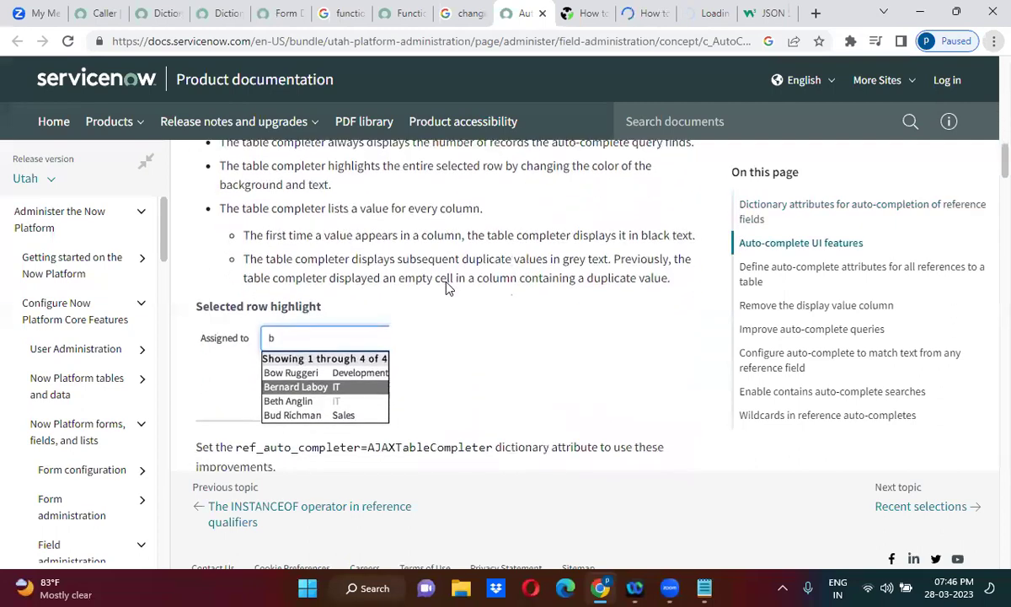
{"action": "scroll", "coordinate": [447, 288], "scroll_direction": "up", "scroll_amount": 2}
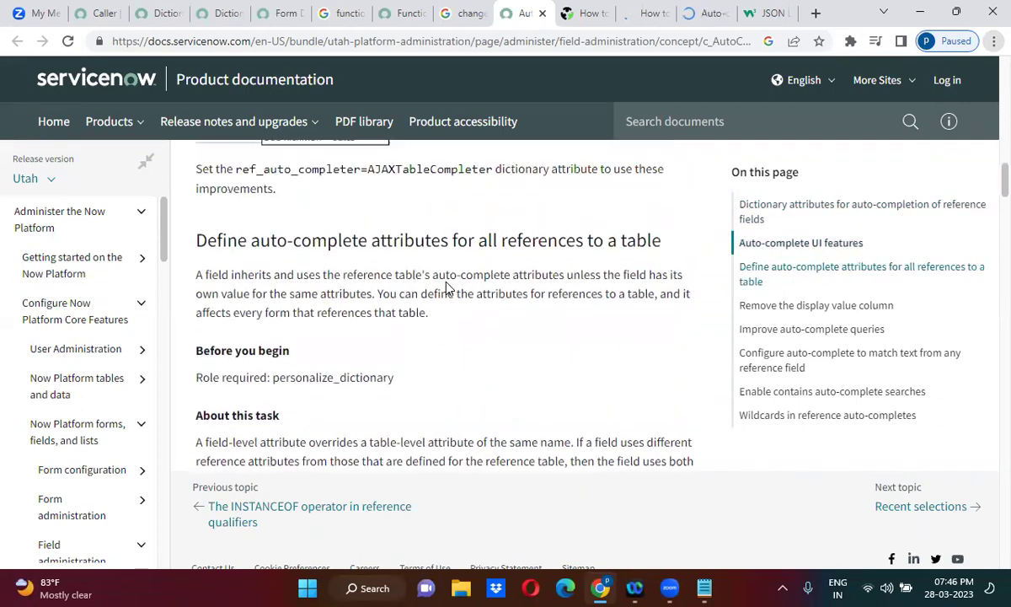
{"action": "scroll", "coordinate": [446, 288], "scroll_direction": "down", "scroll_amount": 3}
{"action": "scroll", "coordinate": [447, 288], "scroll_direction": "down", "scroll_amount": 5}
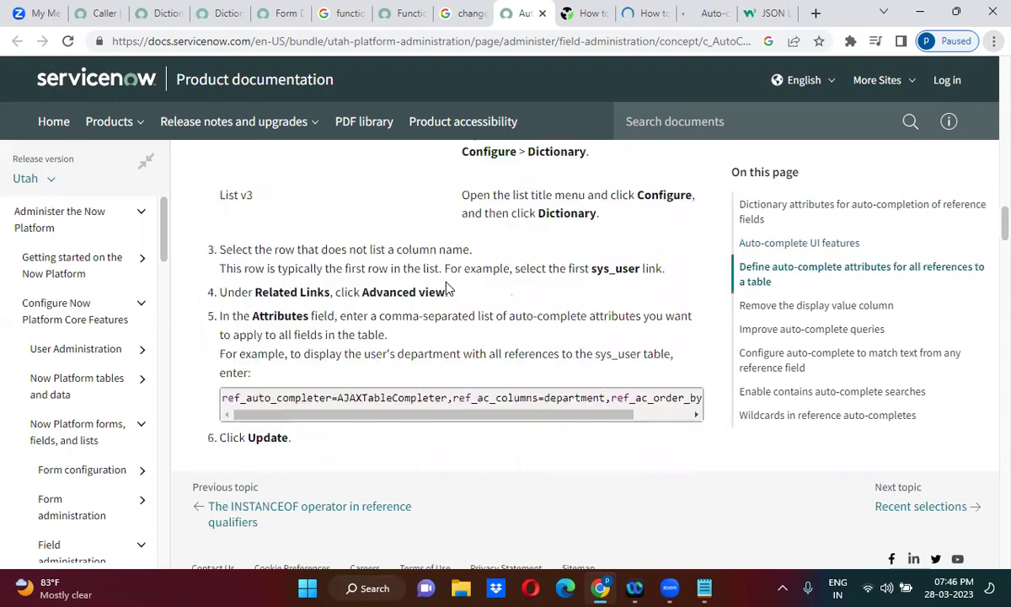
{"action": "scroll", "coordinate": [447, 283], "scroll_direction": "down", "scroll_amount": 1}
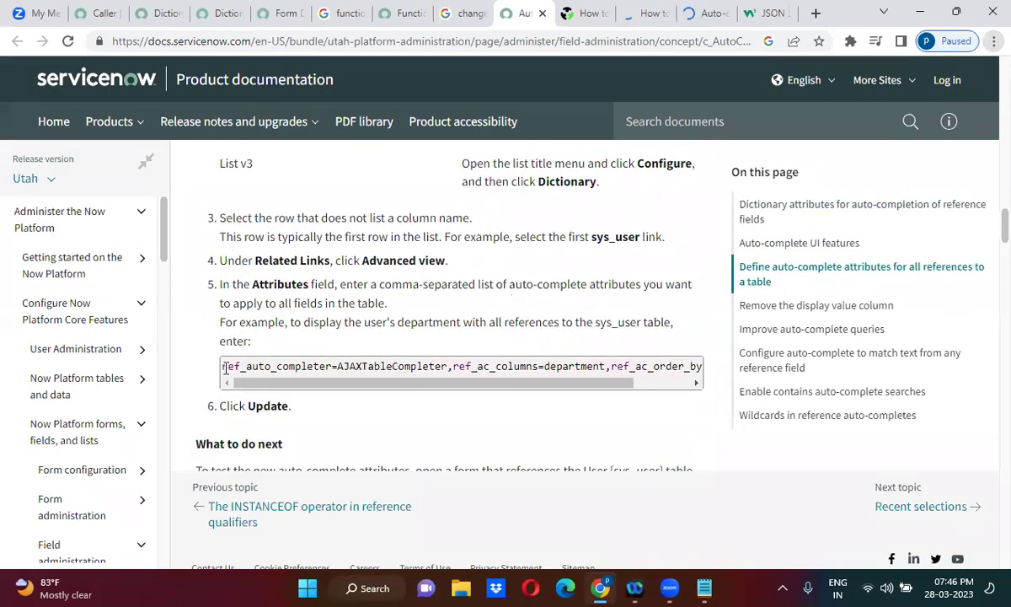
Select and copy the ref_auto_completer example attribute line.
{"action": "left_click_drag", "start_coordinate": [217, 365], "coordinate": [631, 367]}
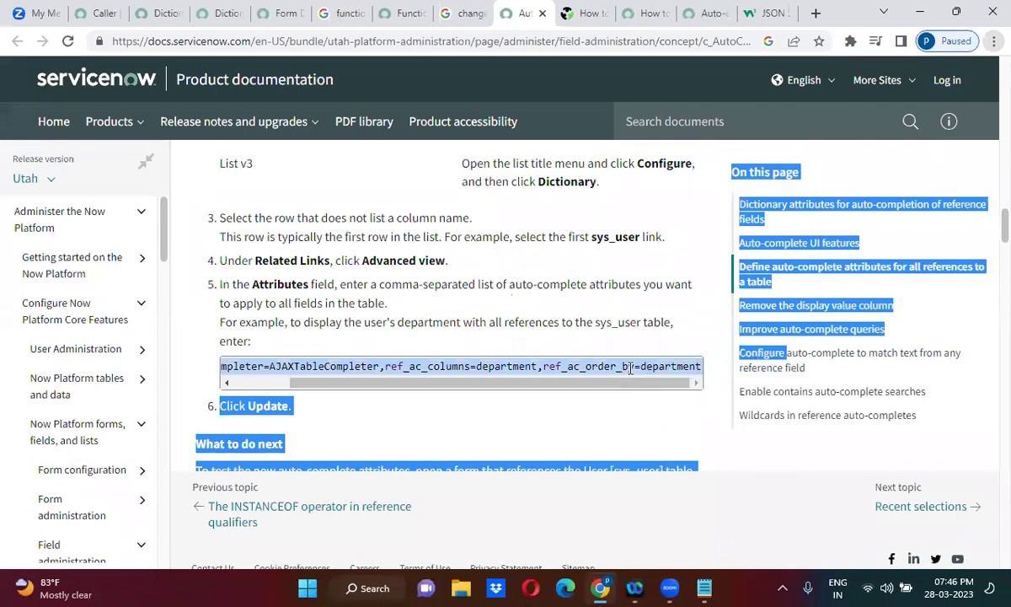
{"action": "triple_click", "coordinate": [630, 367]}
{"action": "key", "text": "ctrl+c"}
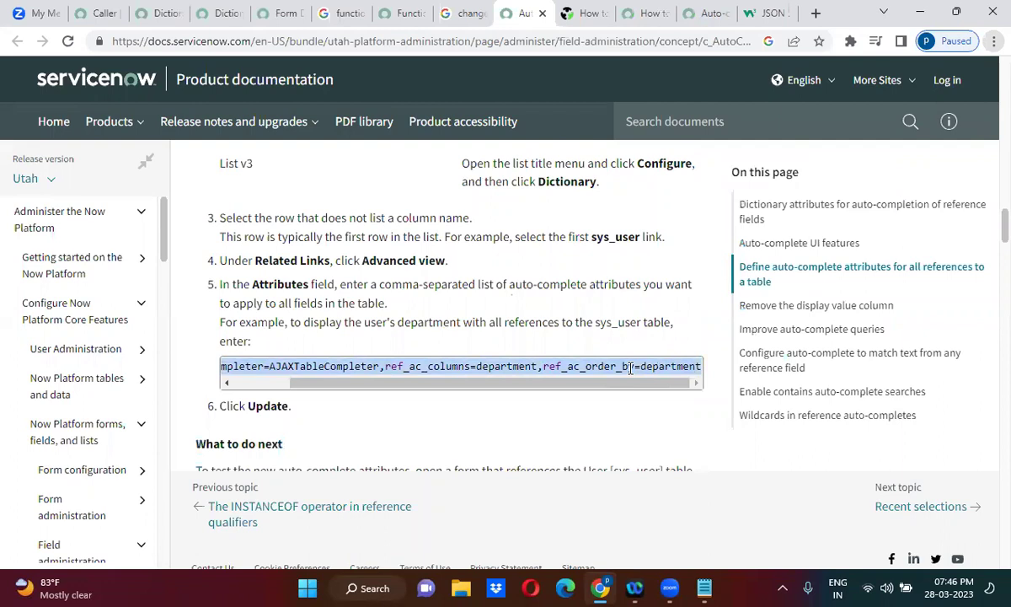
{"action": "left_click_drag", "start_coordinate": [440, 383], "coordinate": [271, 407]}
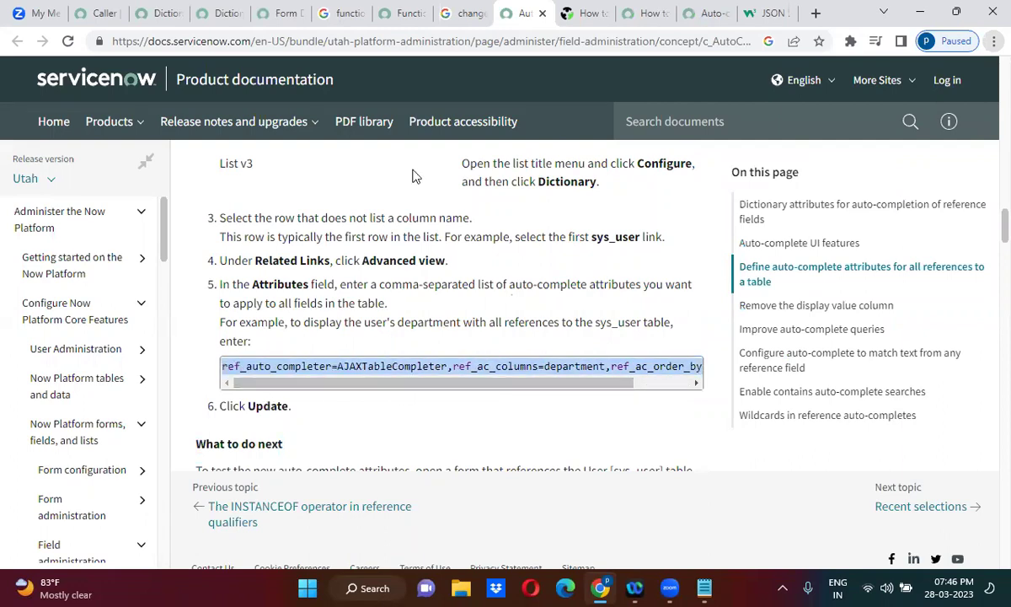
{"action": "left_click", "coordinate": [212, 13]}
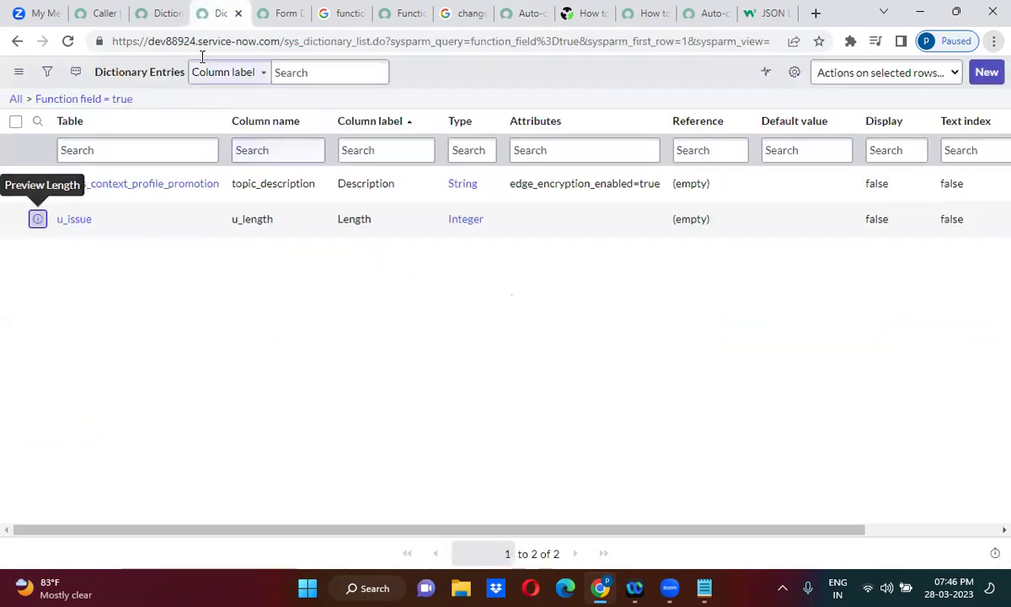
Return to the Dictionary attributes documentation tab.
{"action": "left_click", "coordinate": [154, 13]}
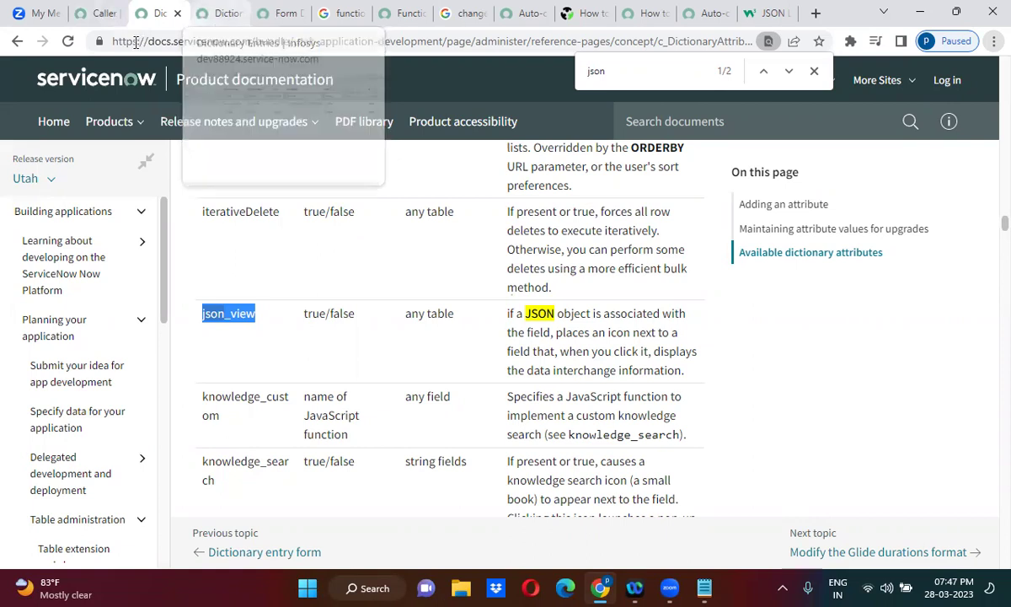
Paste the copied auto-complete attribute string into the Caller dictionary entry's Attributes.
{"action": "left_click", "coordinate": [91, 17]}
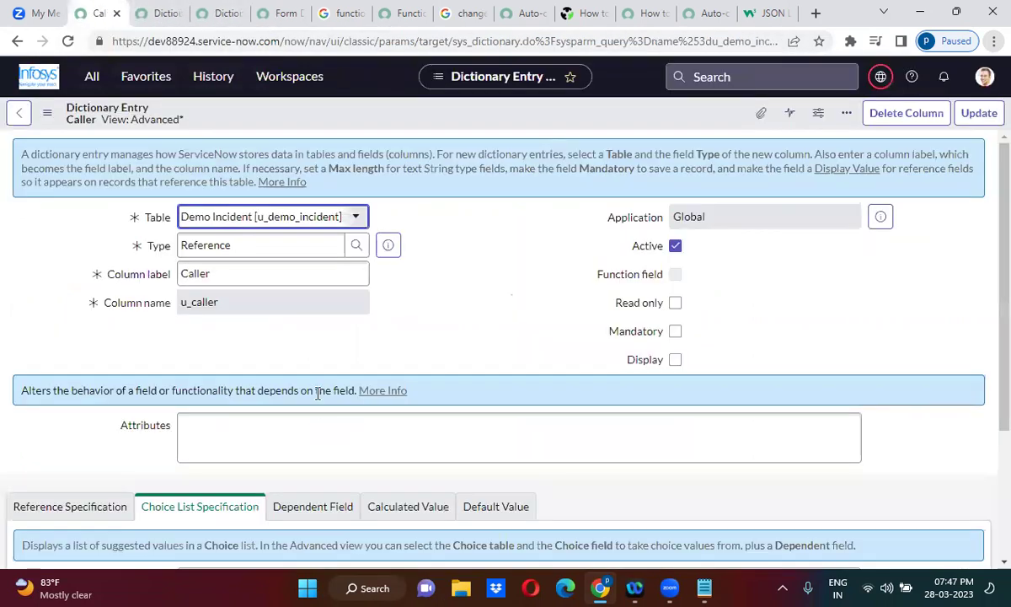
{"action": "left_click", "coordinate": [270, 429]}
{"action": "key", "text": "ctrl+v"}
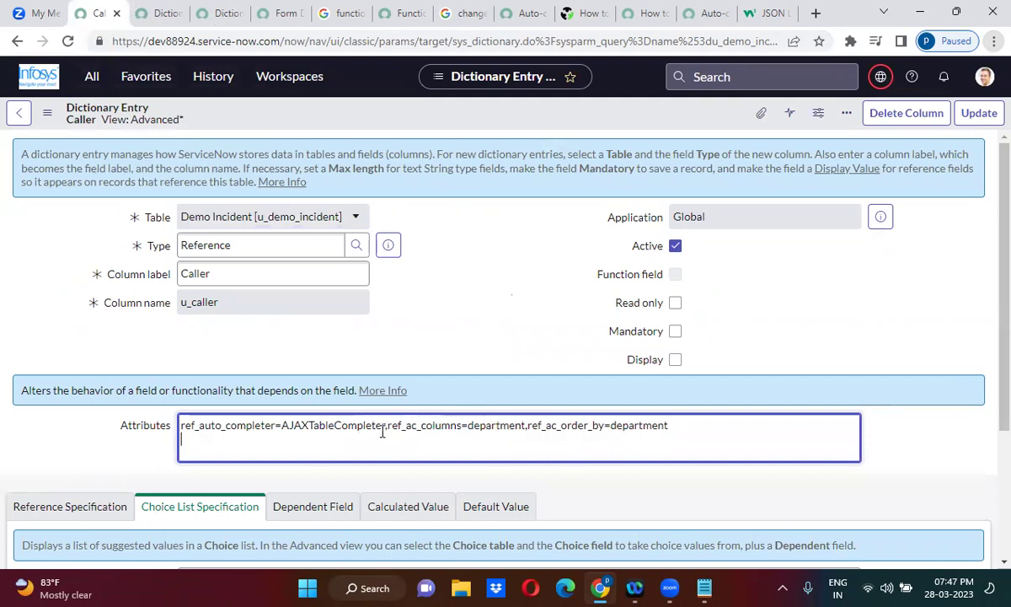
{"action": "double_click", "coordinate": [485, 427]}
{"action": "key", "text": "BackSpace"}
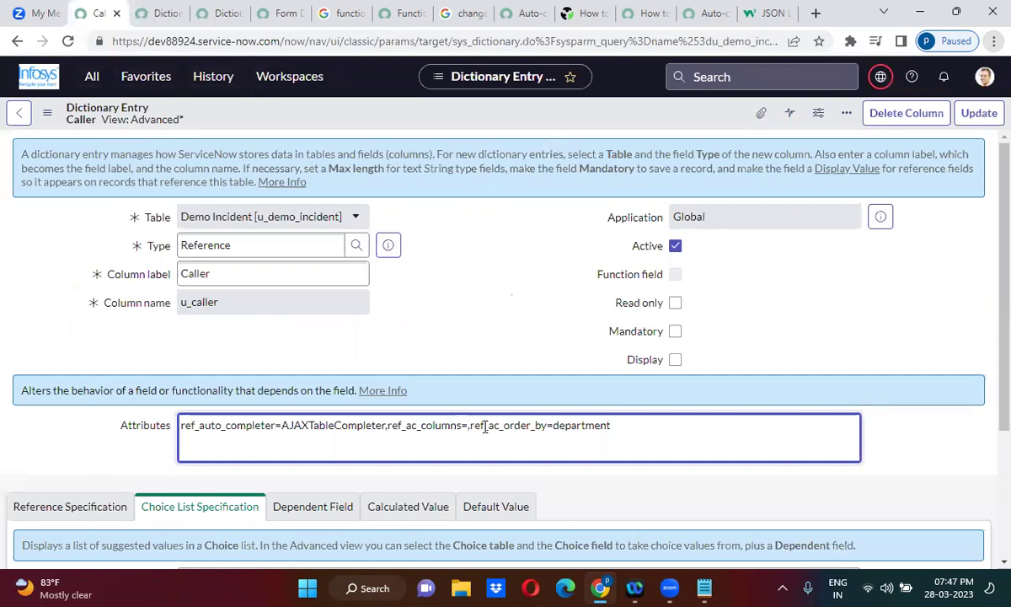
Rewrite ref_ac_columns as mobile_phone;location;department with semicolon separators.
{"action": "type", "text": "m"}
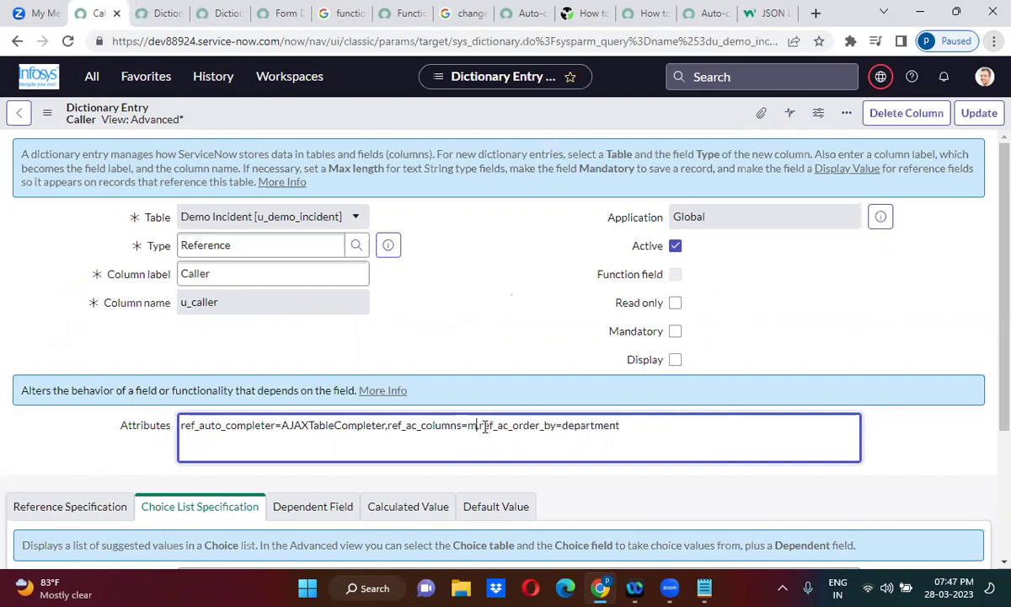
{"action": "key", "text": "BackSpace"}
{"action": "key", "text": "Delete"}
{"action": "type", "text": "mo"}
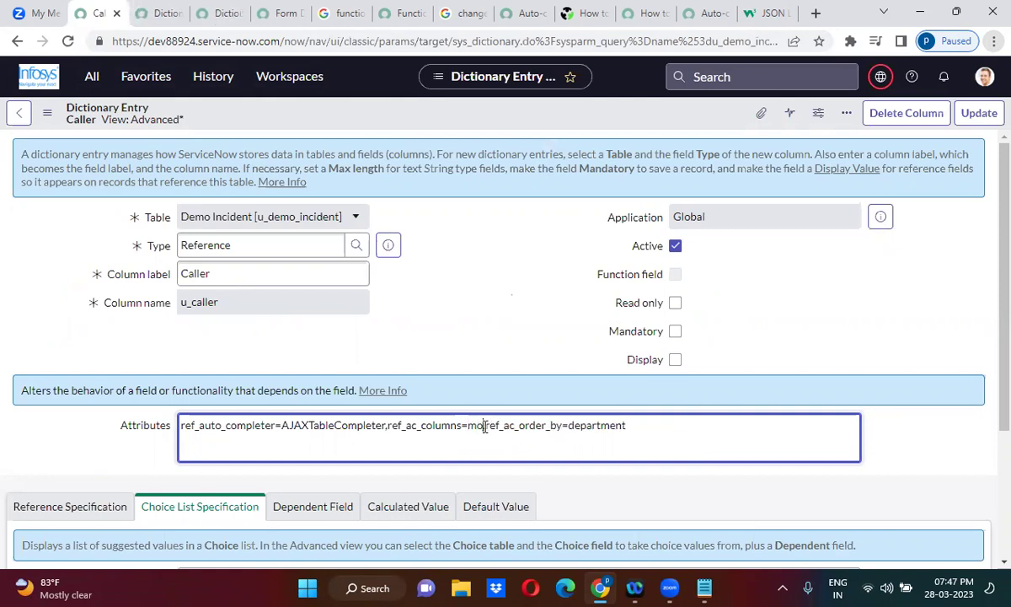
{"action": "type", "text": "bile,_phone,"}
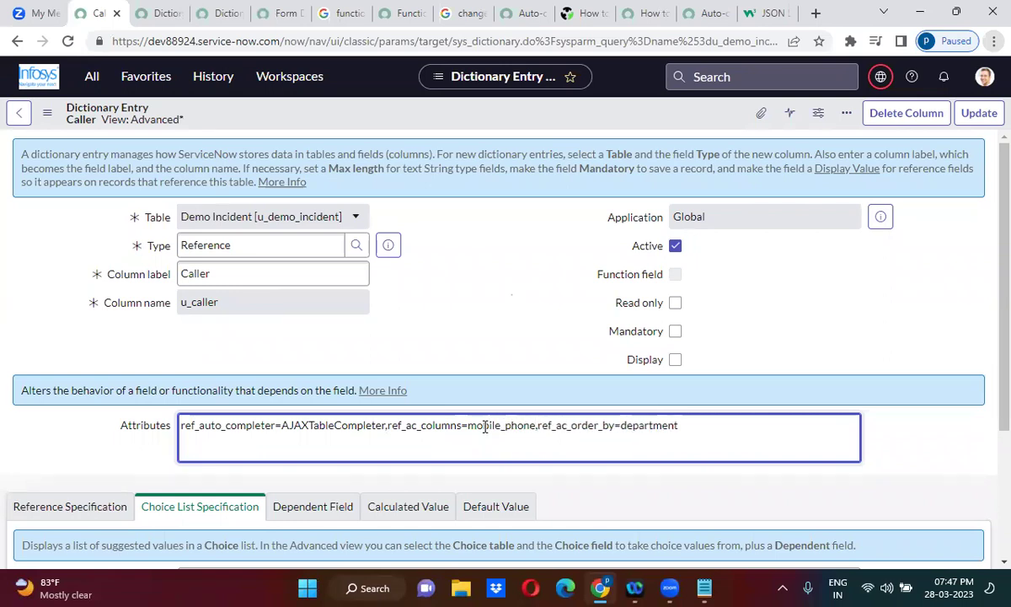
{"action": "type", "text": " locatio"}
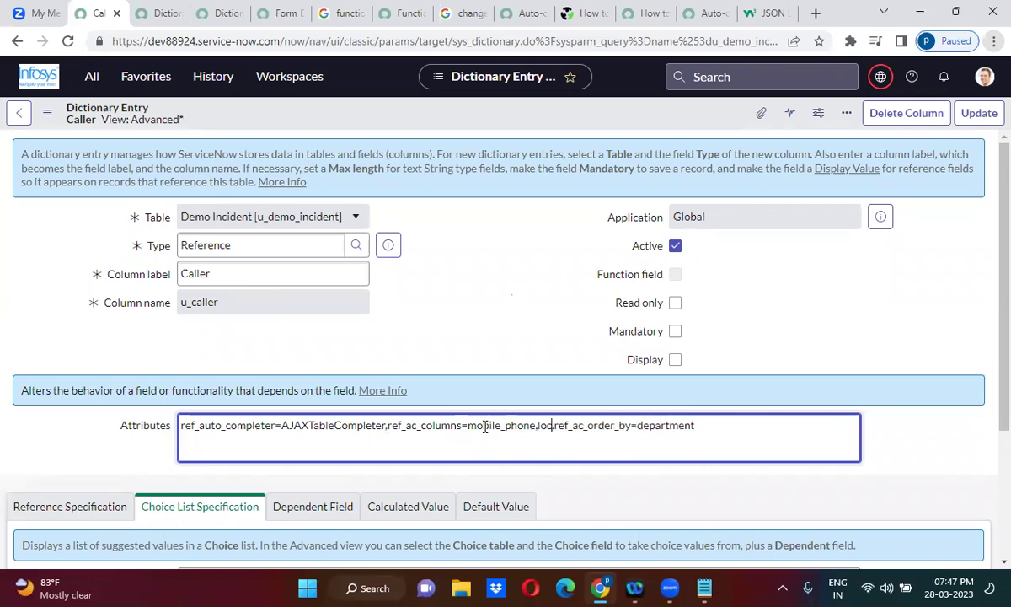
{"action": "type", "text": "n,"}
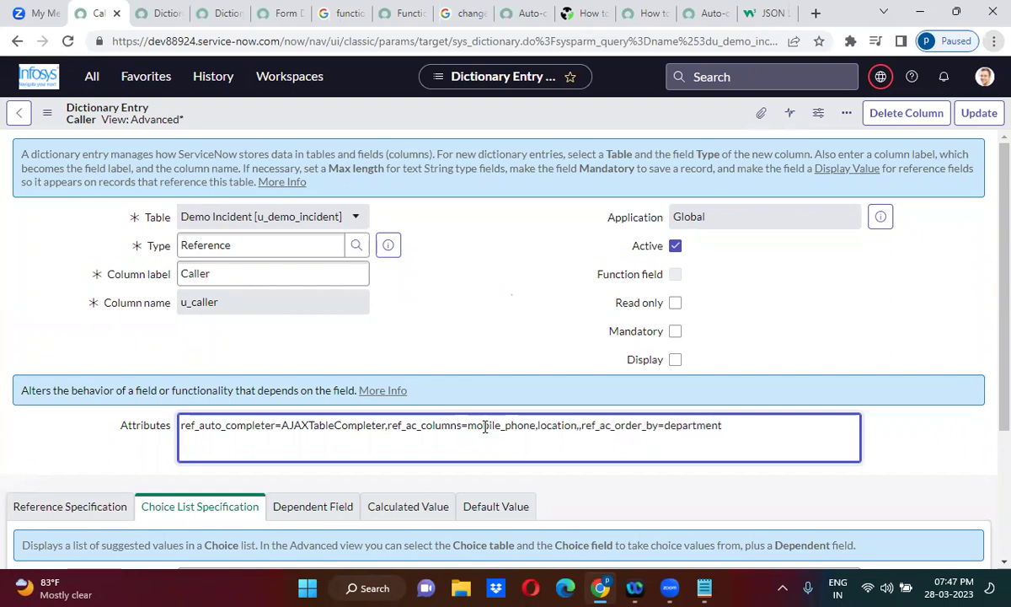
{"action": "type", "text": "de"}
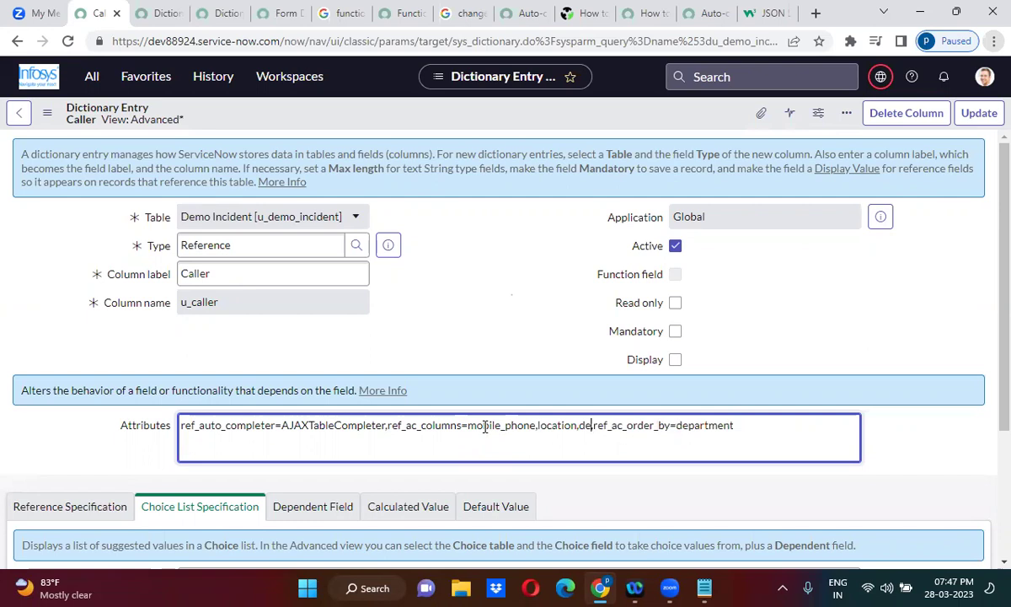
{"action": "type", "text": "partment,"}
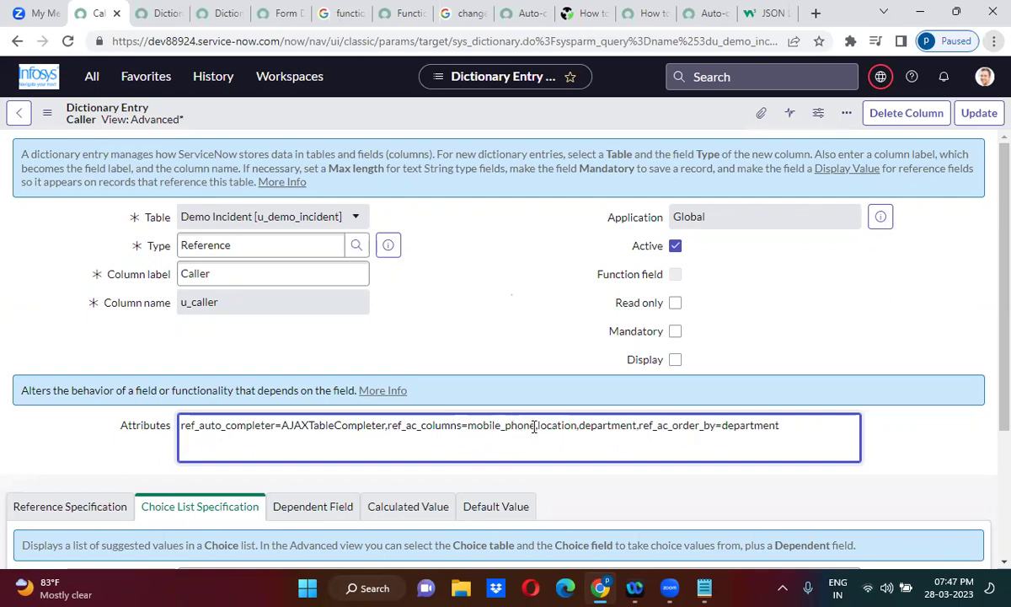
{"action": "left_click", "coordinate": [537, 426]}
{"action": "key", "text": "BackSpace"}
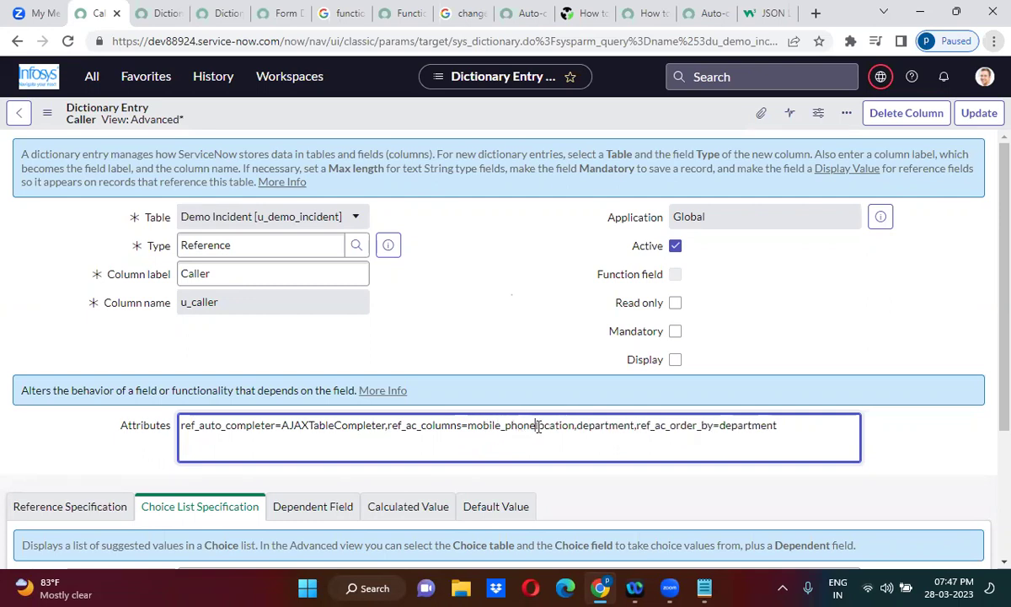
{"action": "type", "text": ";"}
{"action": "left_click", "coordinate": [579, 426]}
{"action": "key", "text": "BackSpace"}
{"action": "type", "text": ";"}
{"action": "key", "text": "BackSpace"}
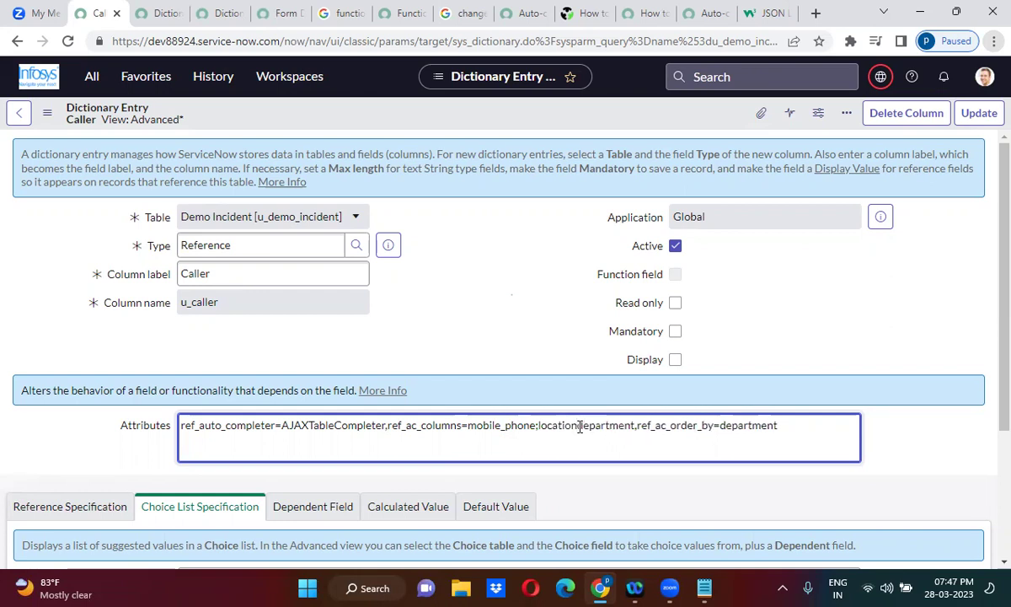
{"action": "type", "text": ";"}
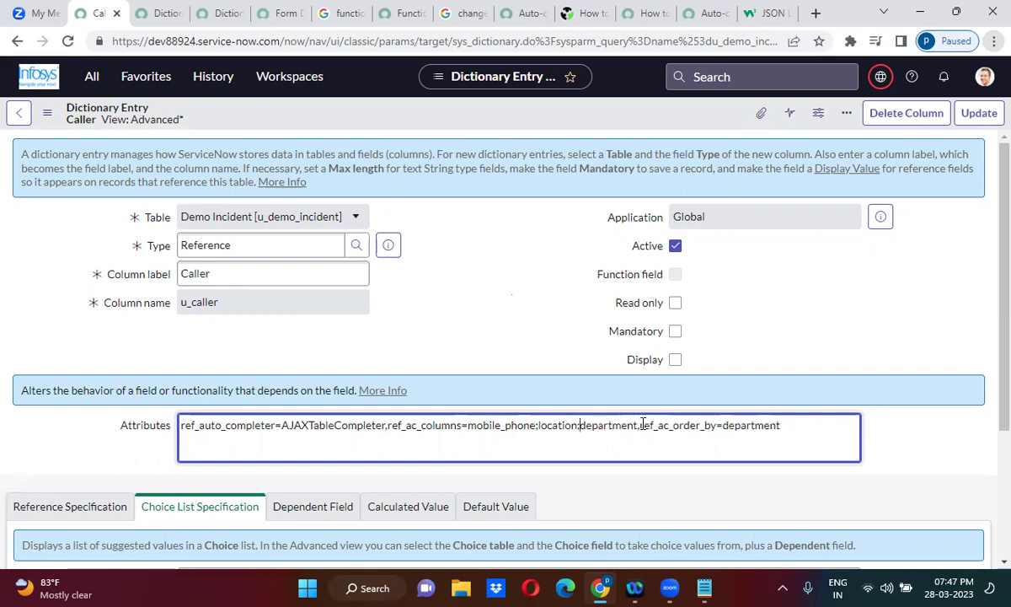
Prefix the columns with email and delete ',ref_ac_order_by=department'.
{"action": "left_click", "coordinate": [469, 426]}
{"action": "type", "text": "email;"}
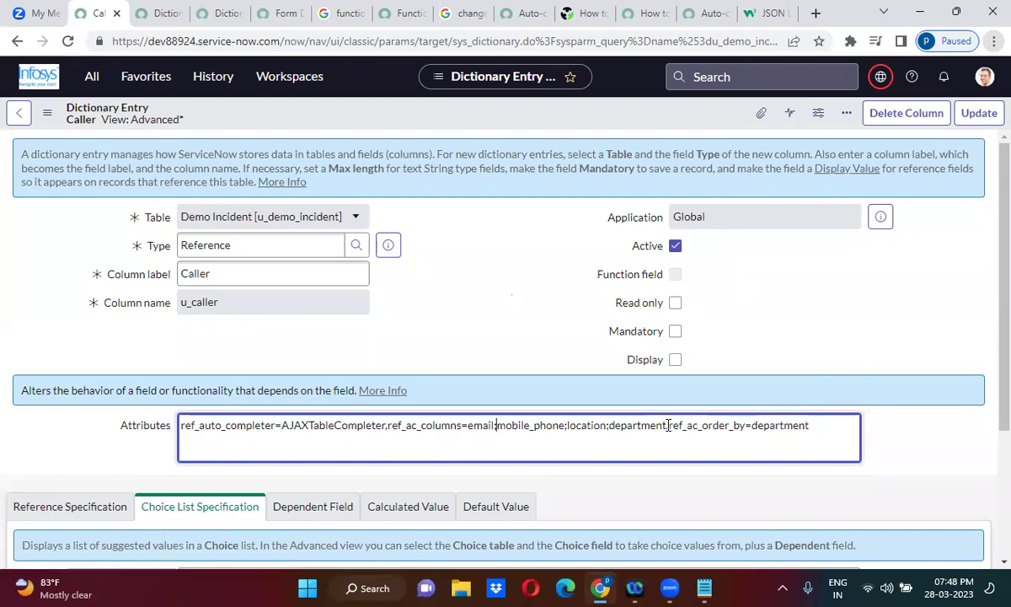
{"action": "left_click_drag", "start_coordinate": [668, 427], "coordinate": [839, 423]}
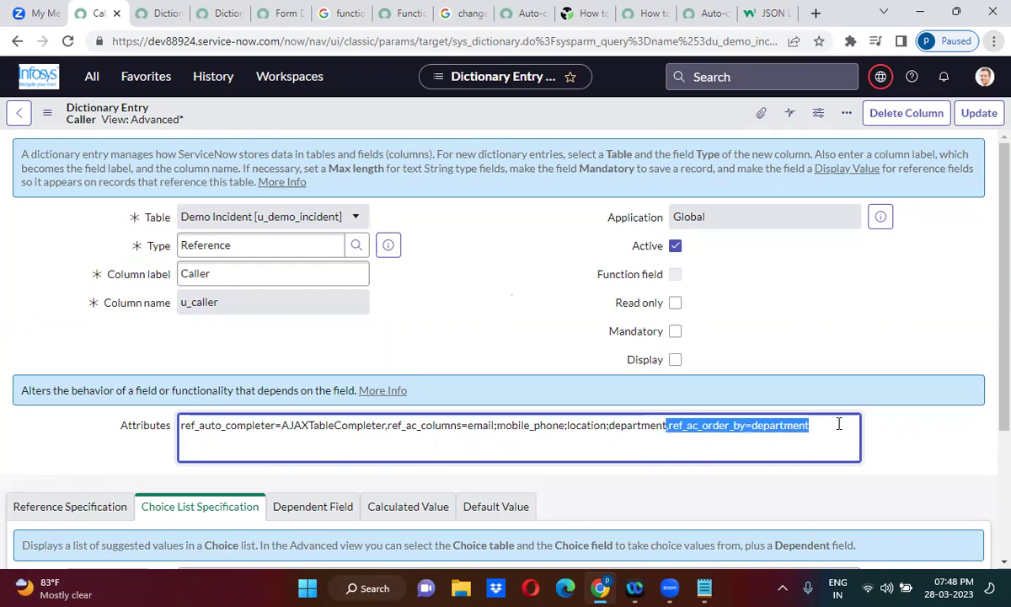
{"action": "key", "text": "BackSpace"}
{"action": "left_click", "coordinate": [859, 278]}
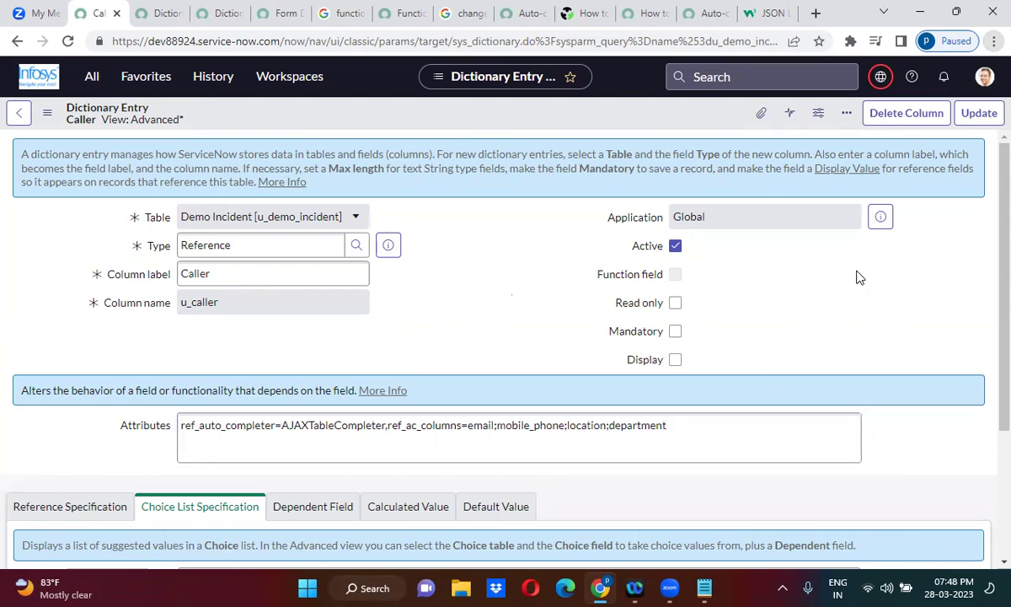
Save the Caller attributes and clear the Demo Incident Caller to view the new suggestion columns.
{"action": "left_click", "coordinate": [979, 115]}
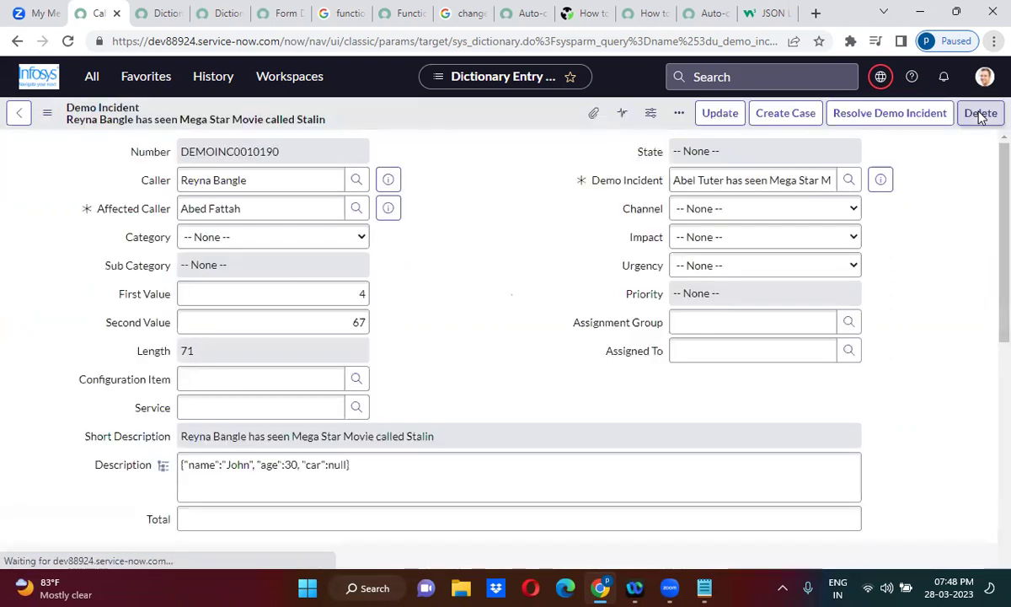
{"action": "left_click", "coordinate": [257, 179]}
{"action": "triple_click", "coordinate": [257, 178]}
{"action": "key", "text": "BackSpace"}
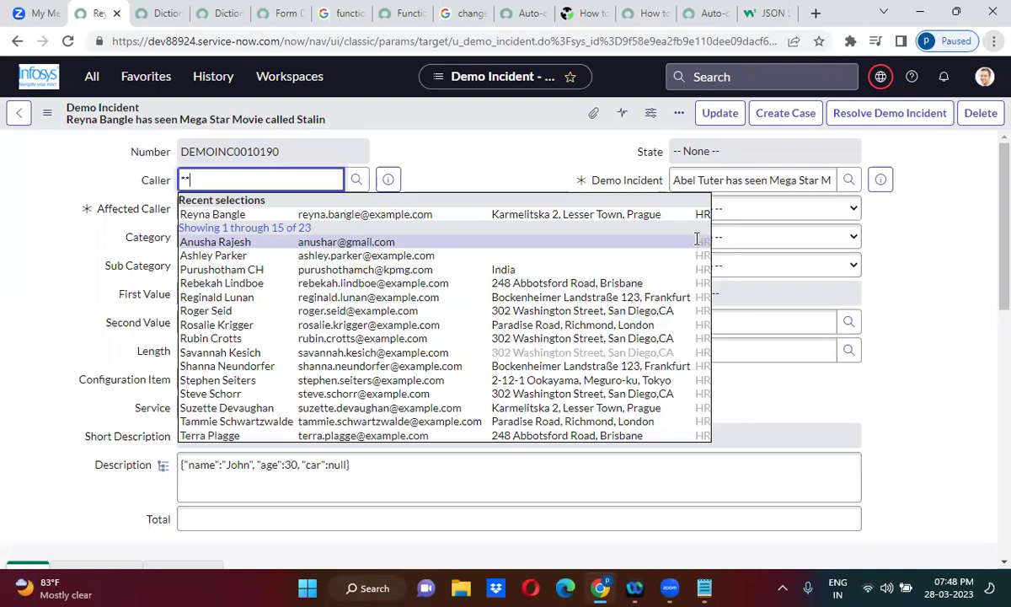
{"action": "left_click", "coordinate": [441, 130]}
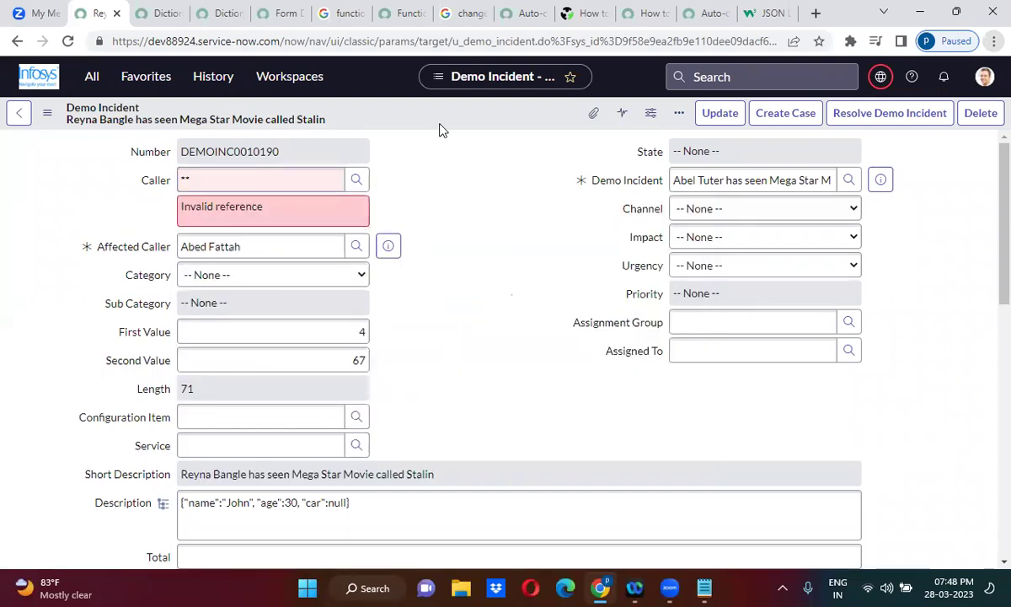
Reselect the recent caller and bring up their user details preview.
{"action": "double_click", "coordinate": [296, 176]}
{"action": "key", "text": "BackSpace"}
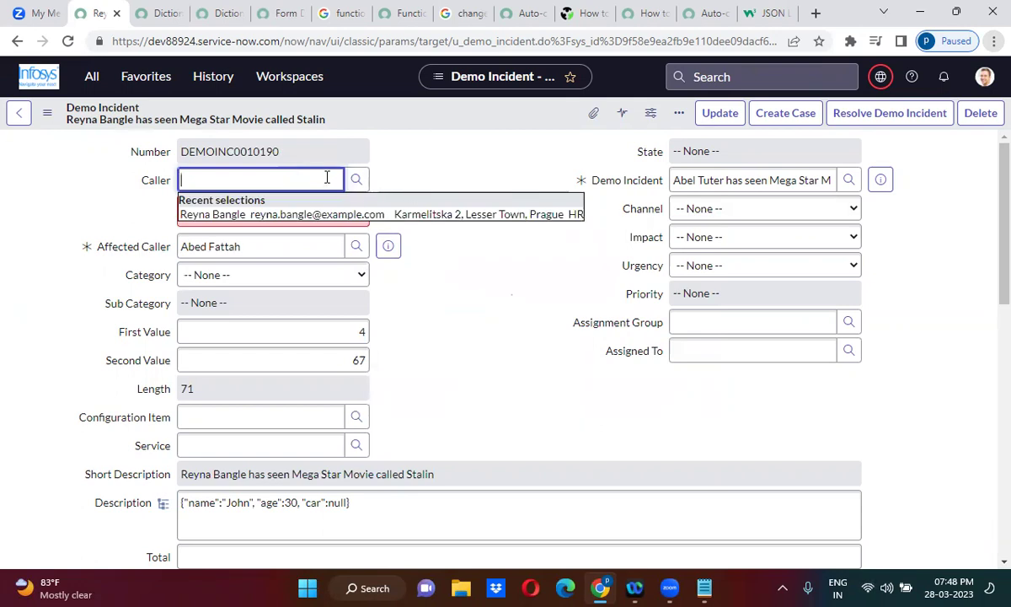
{"action": "left_click", "coordinate": [317, 214]}
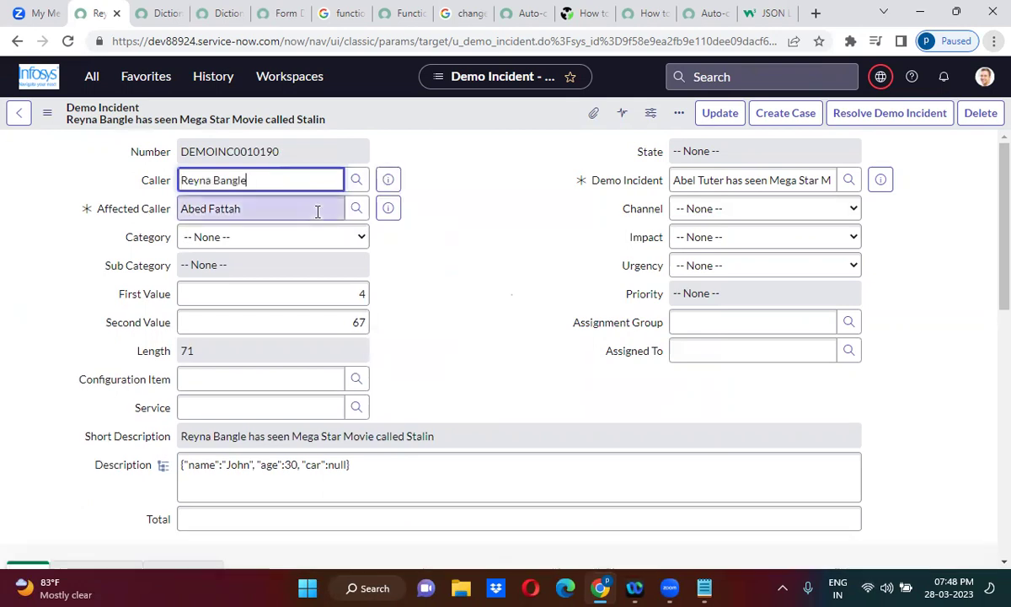
{"action": "left_click", "coordinate": [388, 180]}
{"action": "left_click", "coordinate": [398, 183]}
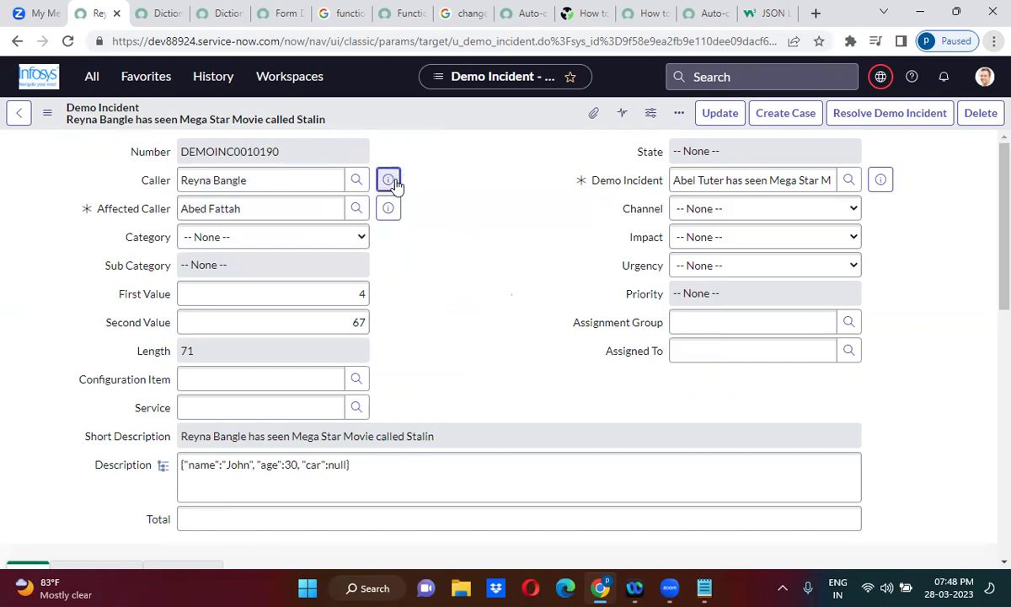
Open the caller's full user record in a new tab.
{"action": "left_click", "coordinate": [562, 221], "text": "ctrl"}
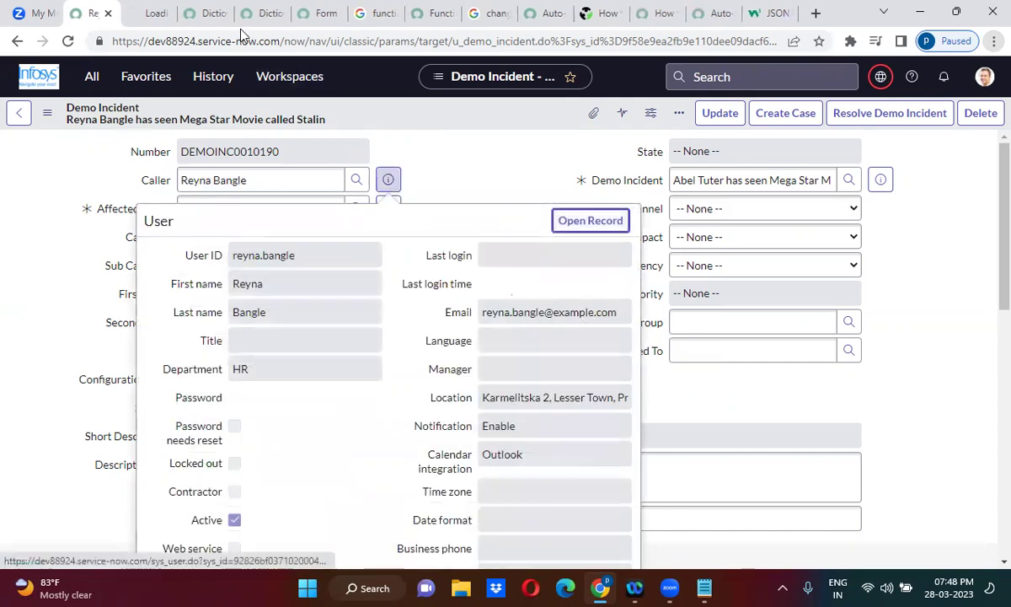
{"action": "left_click", "coordinate": [134, 12]}
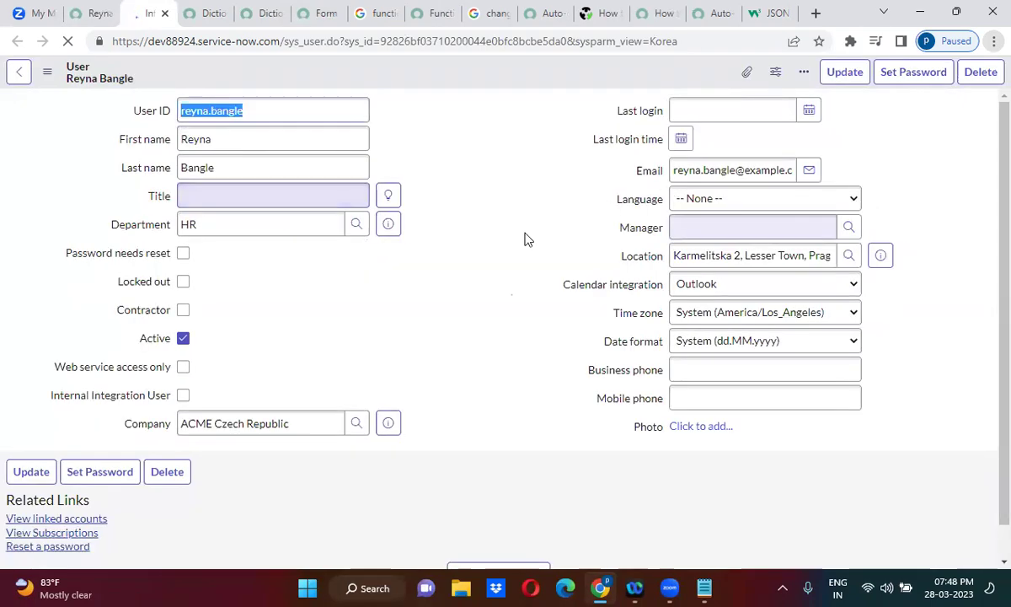
{"action": "right_click", "coordinate": [150, 230]}
{"action": "left_click", "coordinate": [556, 308]}
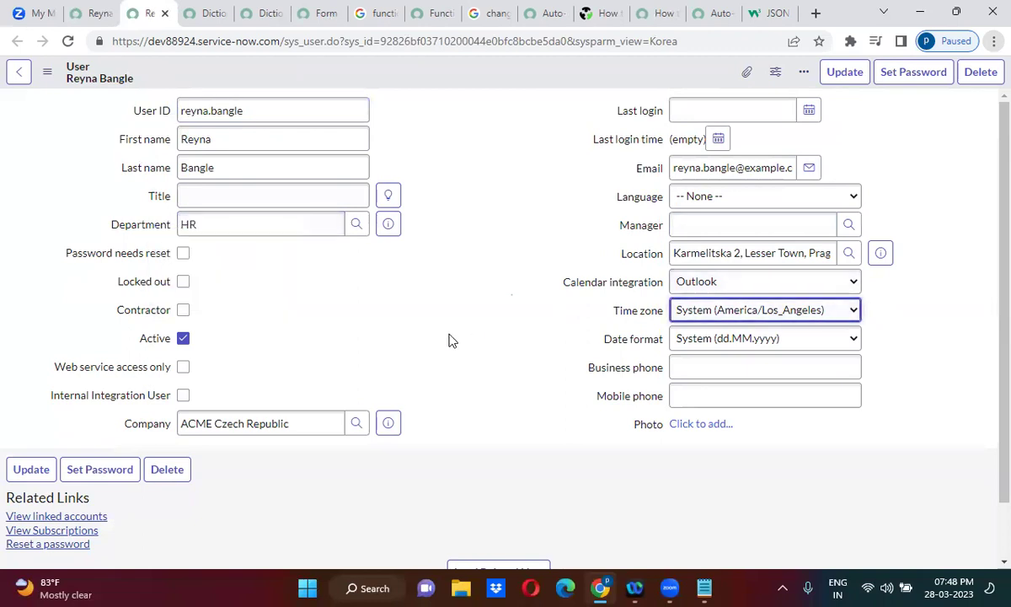
Enter a mobile phone number in Mobile phone and save the user record.
{"action": "left_click", "coordinate": [644, 395]}
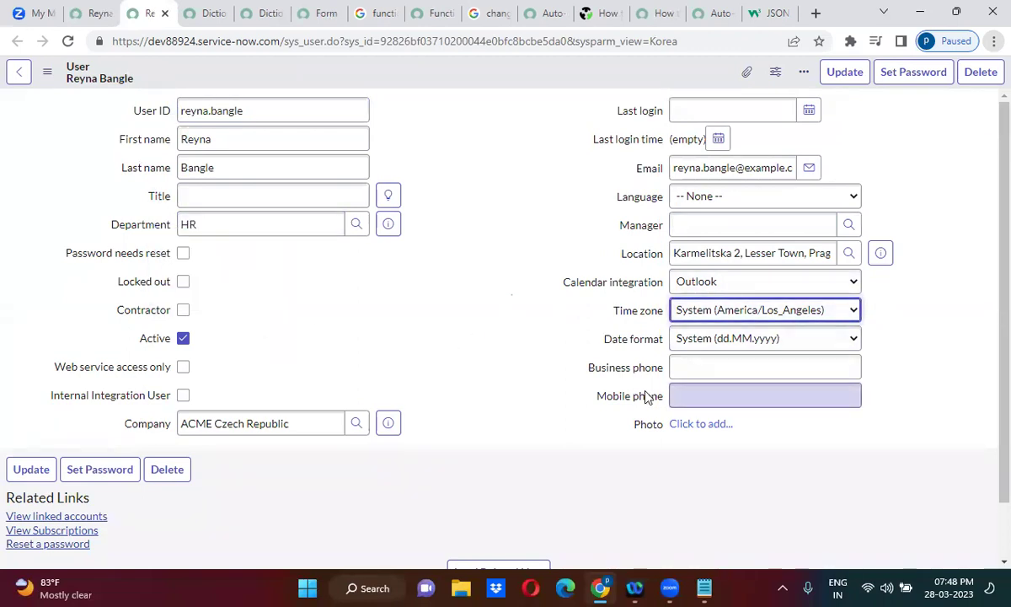
{"action": "right_click", "coordinate": [643, 396]}
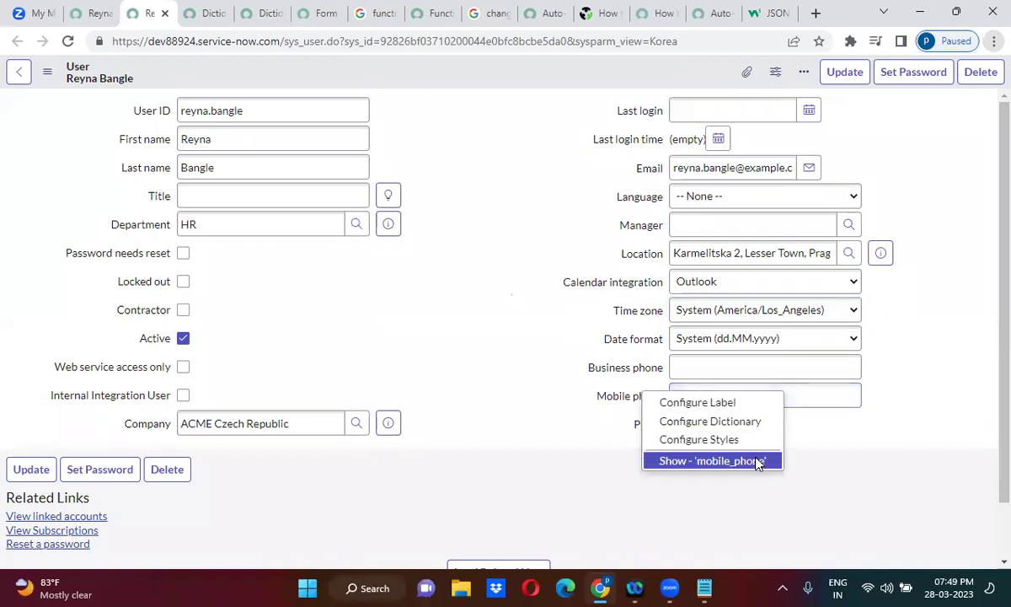
{"action": "left_click", "coordinate": [797, 395]}
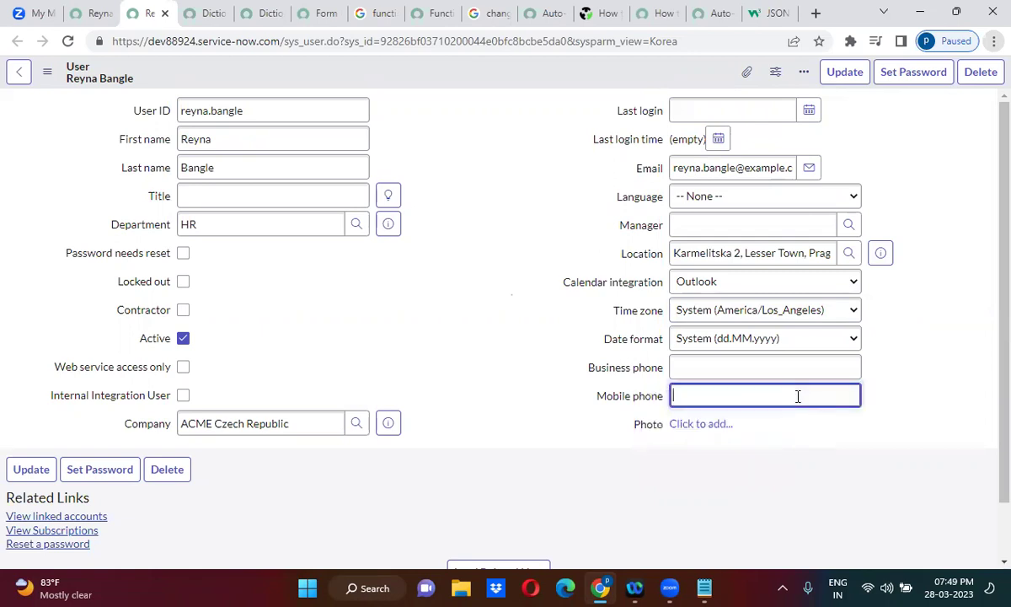
{"action": "right_click", "coordinate": [797, 395]}
{"action": "left_click", "coordinate": [849, 392]}
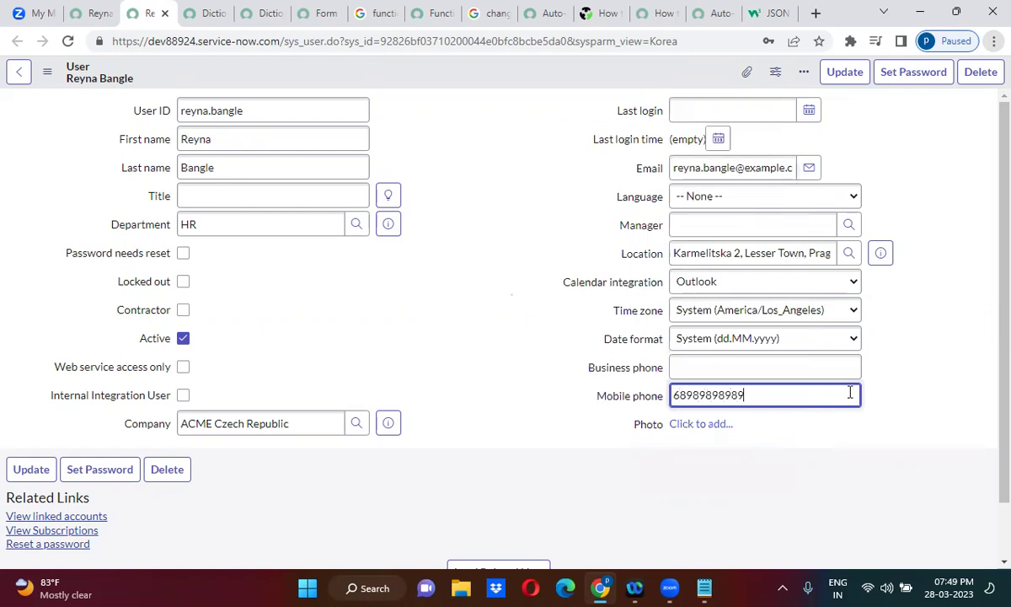
{"action": "right_click", "coordinate": [542, 74]}
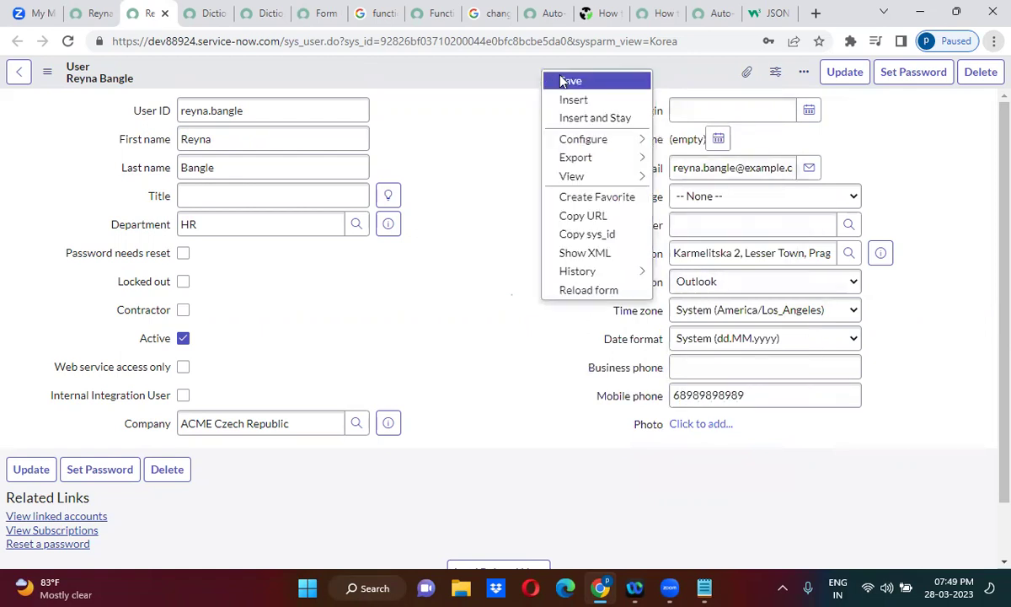
{"action": "left_click", "coordinate": [563, 81]}
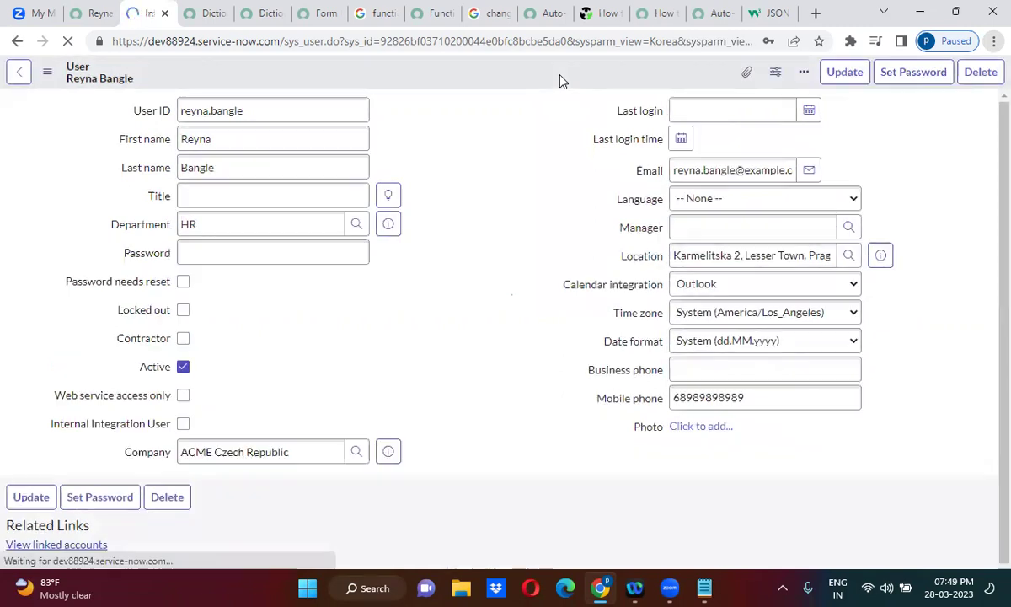
Clear the Demo Incident Caller, then reload the page, discarding the unsaved changes.
{"action": "left_click", "coordinate": [95, 14]}
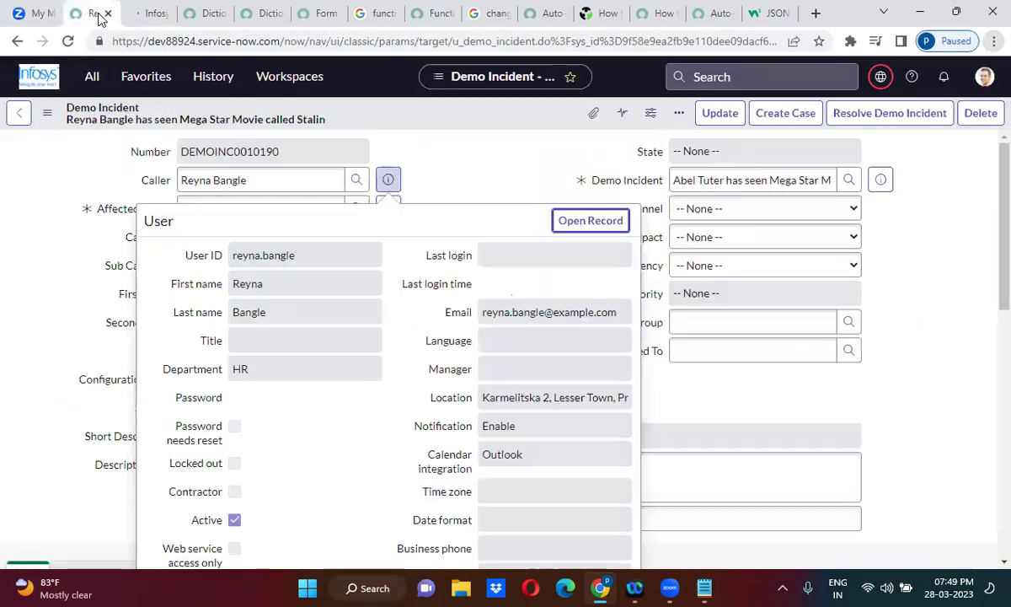
{"action": "triple_click", "coordinate": [265, 189]}
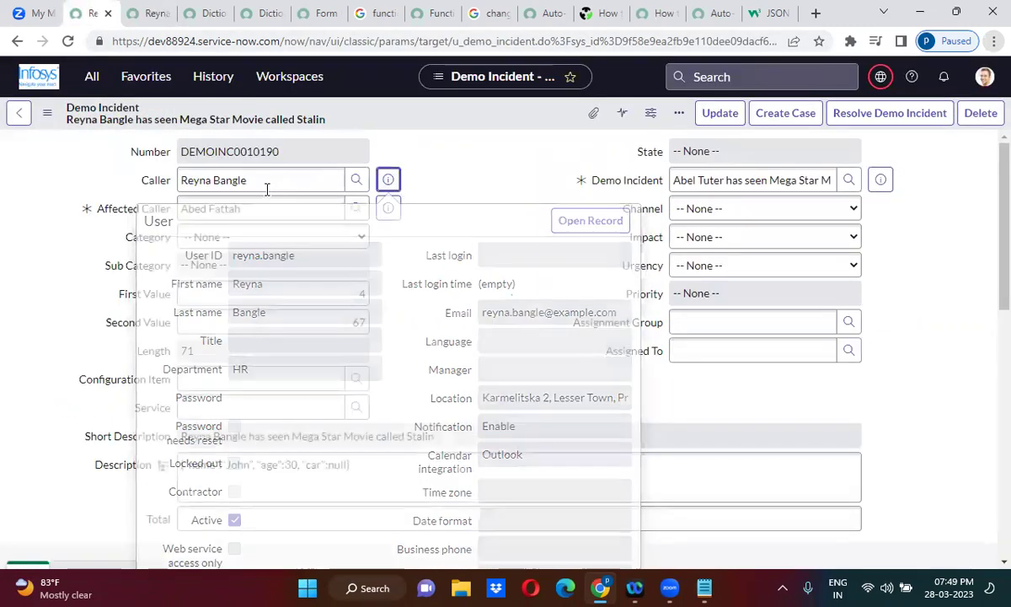
{"action": "key", "text": "BackSpace"}
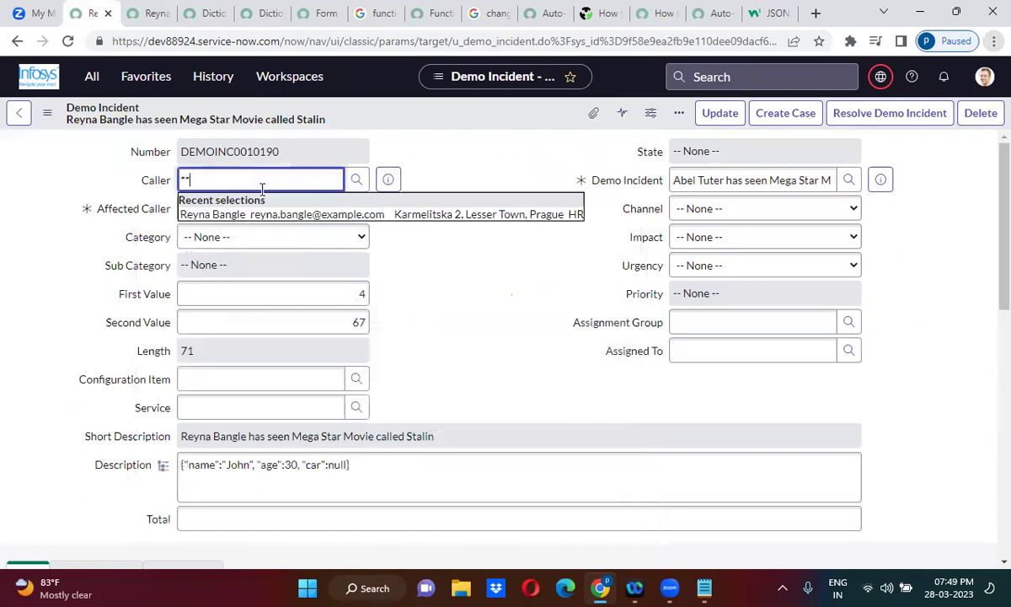
{"action": "left_click", "coordinate": [467, 155]}
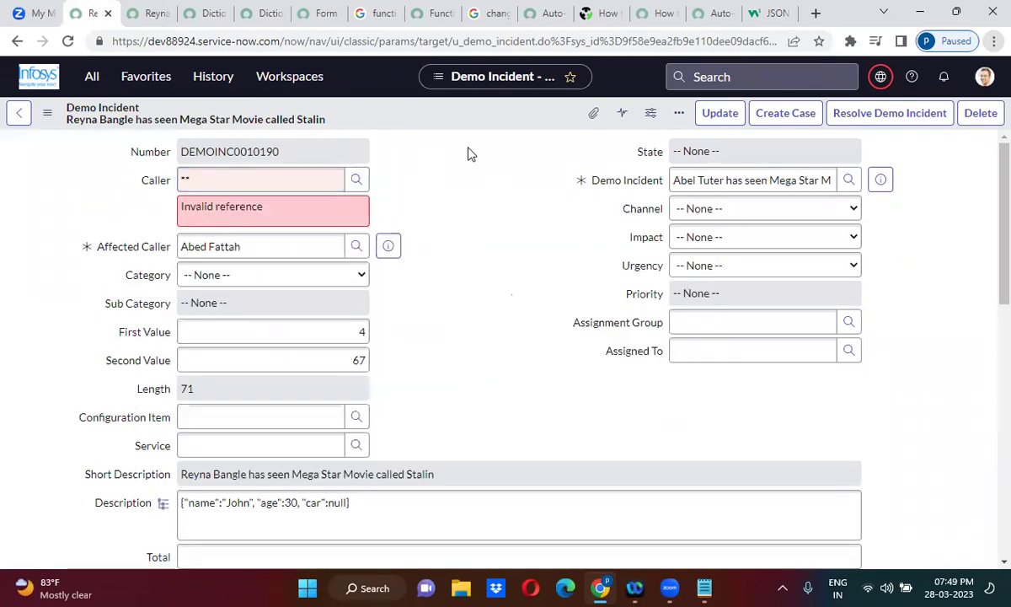
{"action": "left_click", "coordinate": [68, 42]}
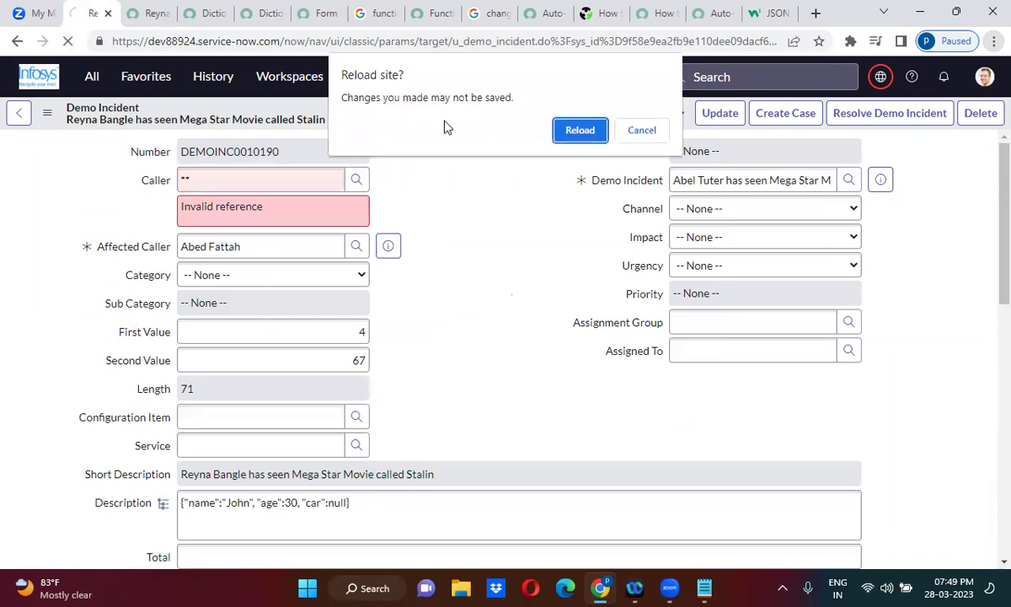
{"action": "left_click", "coordinate": [562, 127]}
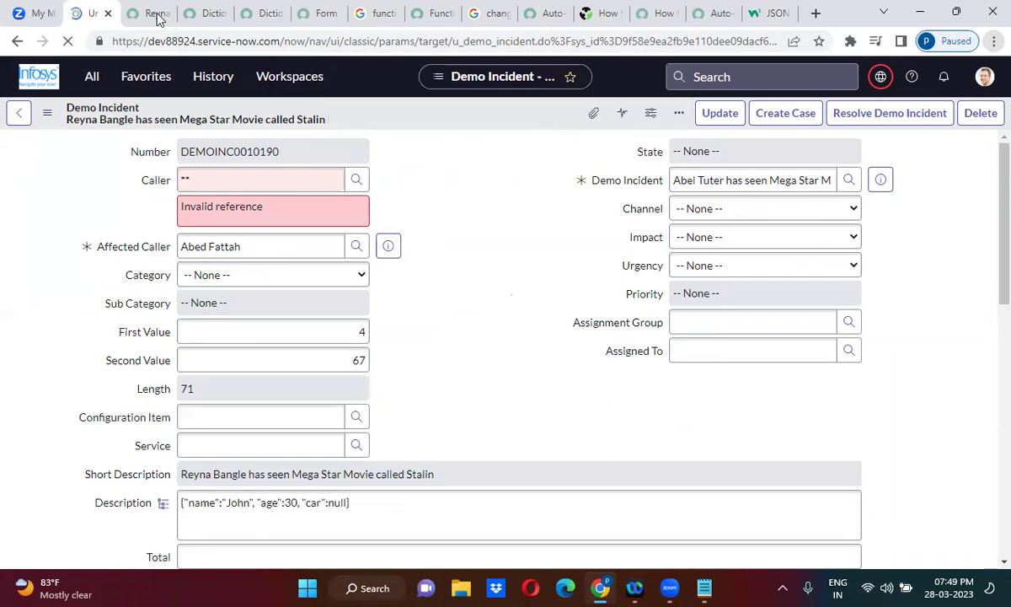
Check the user's Mobile phone field, clear the Caller again, and show the form's Configure menu.
{"action": "left_click", "coordinate": [153, 15]}
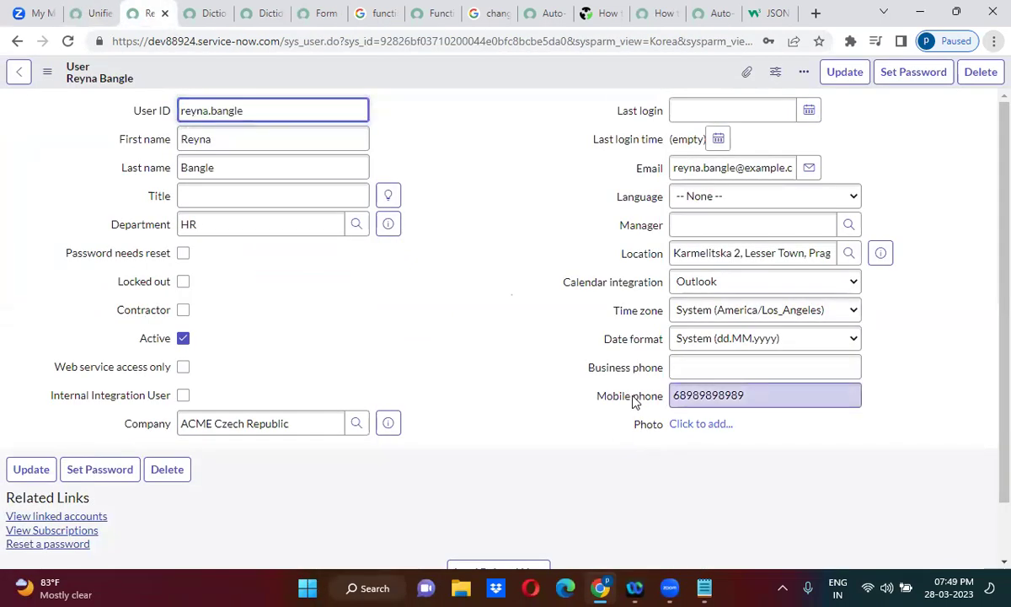
{"action": "right_click", "coordinate": [634, 401]}
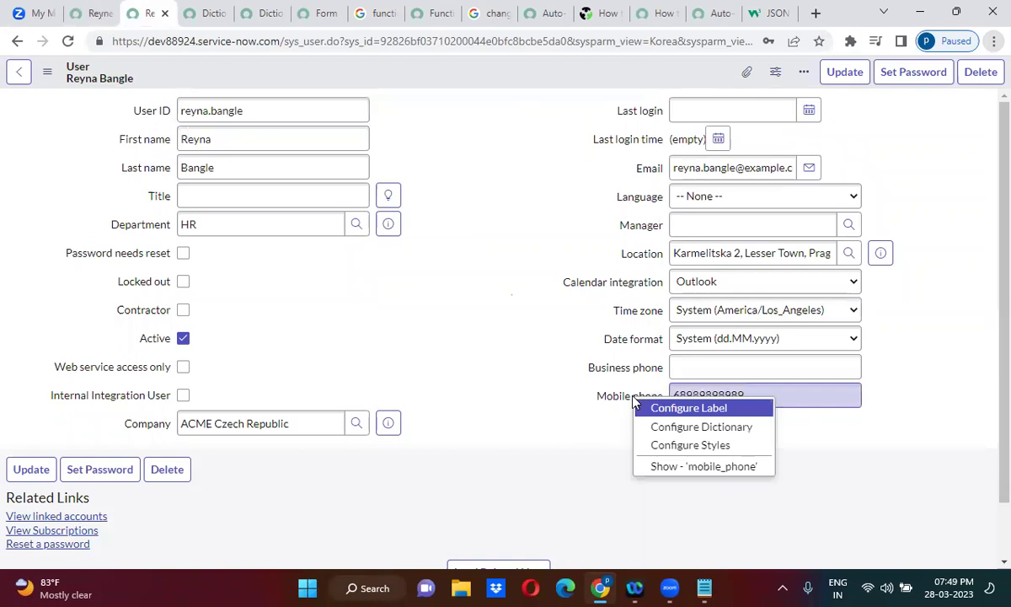
{"action": "left_click", "coordinate": [465, 228]}
{"action": "left_click", "coordinate": [91, 14]}
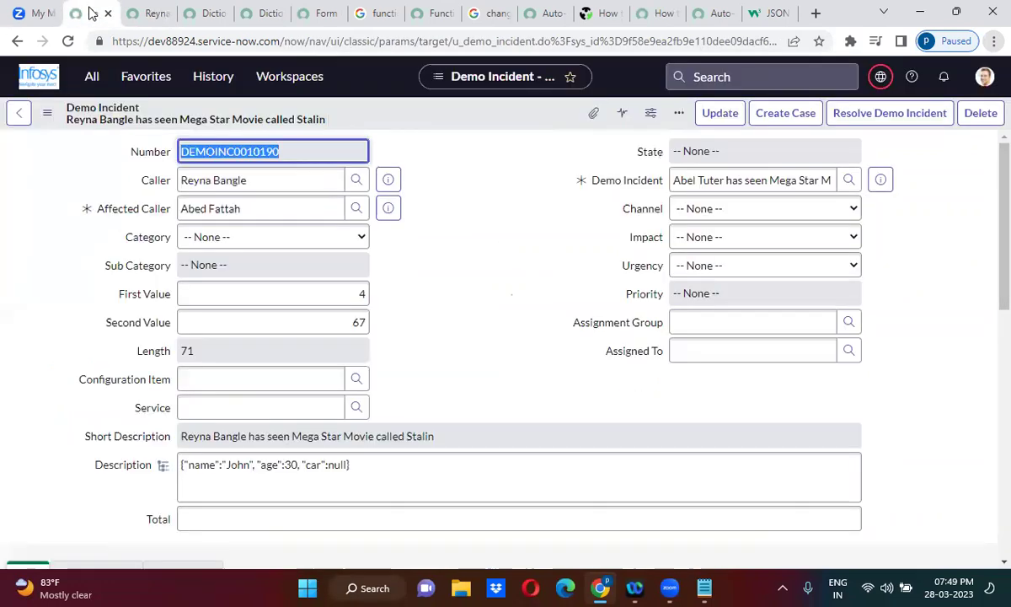
{"action": "left_click_drag", "start_coordinate": [250, 167], "coordinate": [252, 180]}
{"action": "triple_click", "coordinate": [252, 179]}
{"action": "key", "text": "BackSpace"}
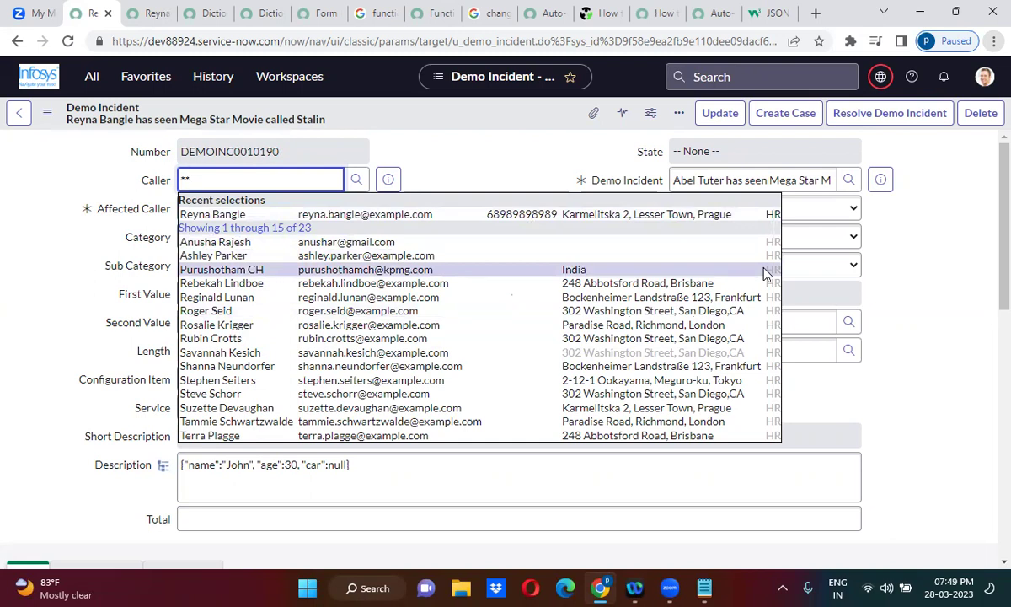
{"action": "left_click", "coordinate": [482, 153]}
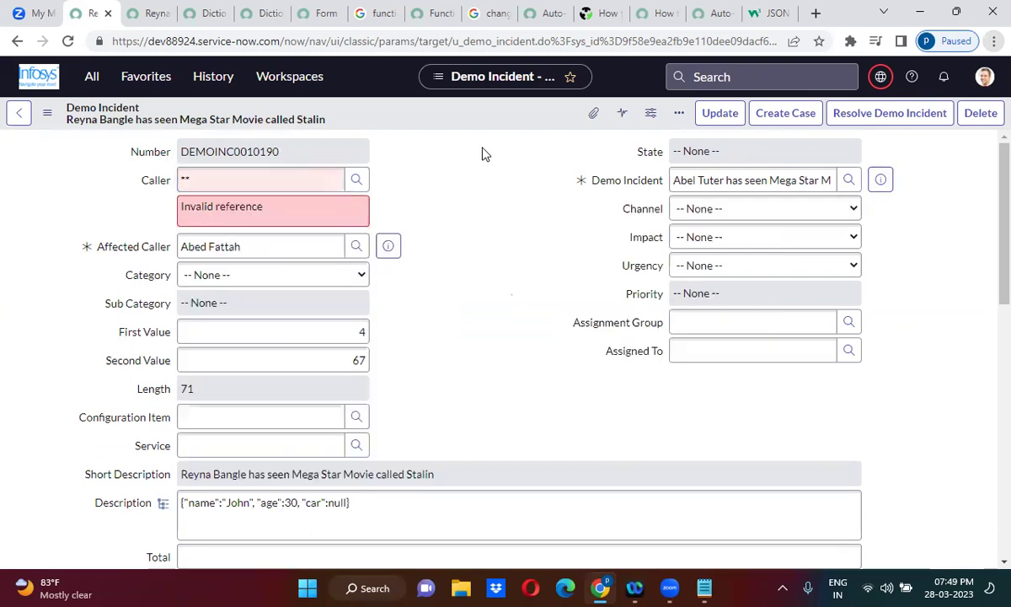
{"action": "right_click", "coordinate": [401, 120]}
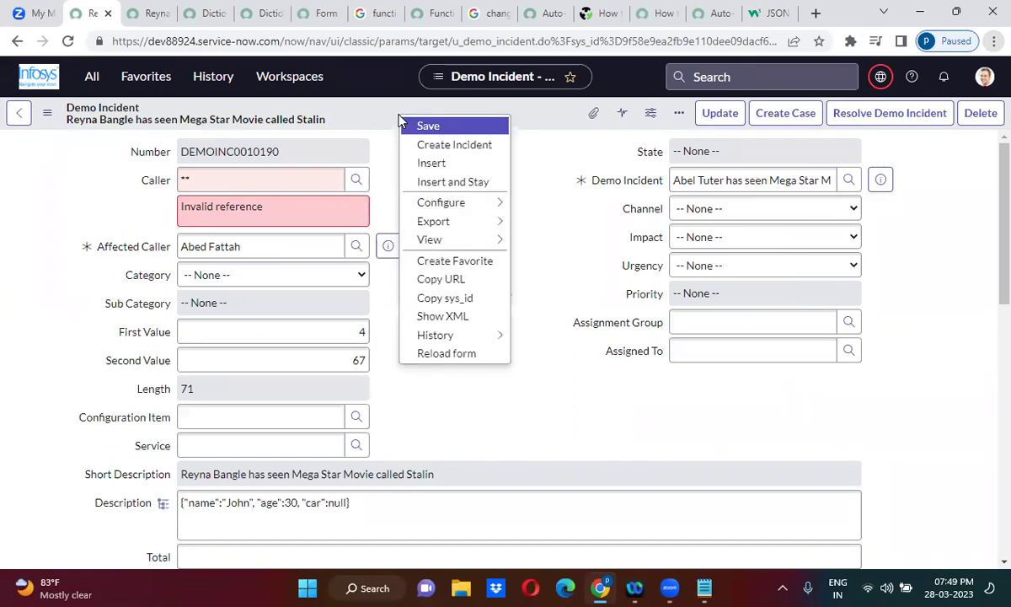
{"action": "mouse_move", "coordinate": [438, 204]}
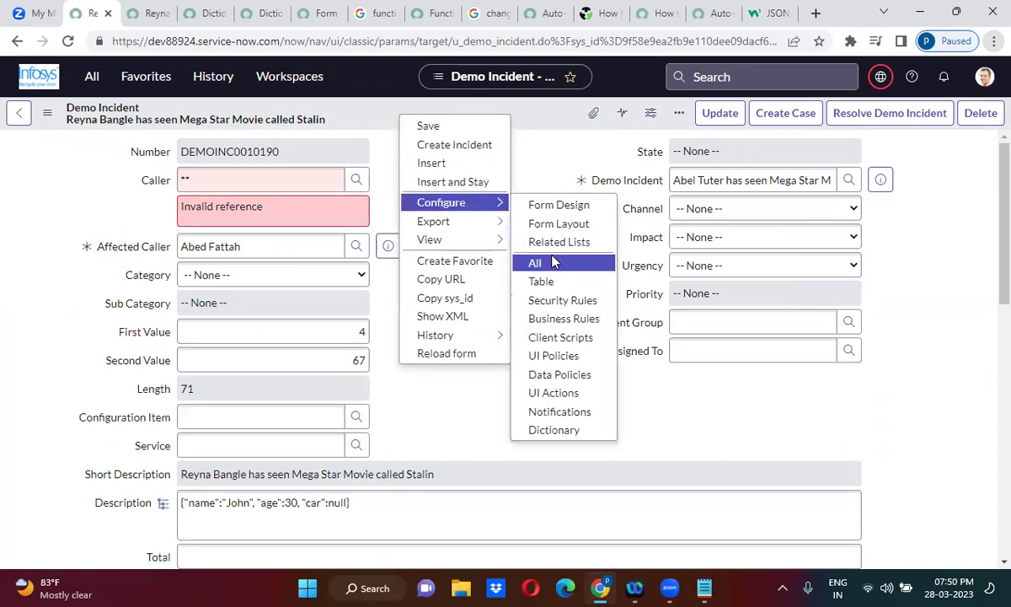
Choose Configure > Form Layout and leave the record without saving.
{"action": "left_click", "coordinate": [552, 228]}
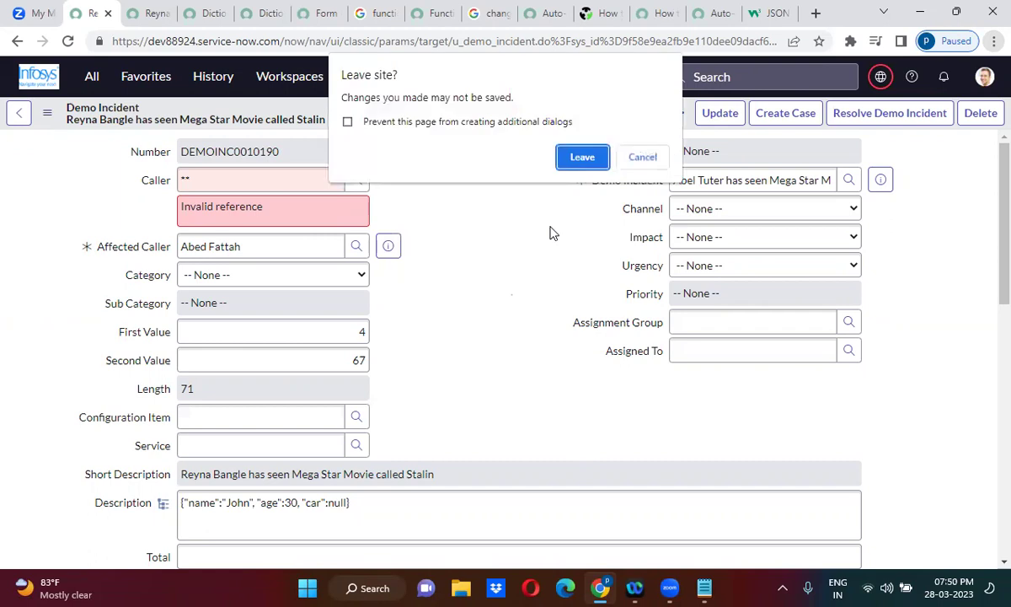
{"action": "left_click", "coordinate": [581, 156]}
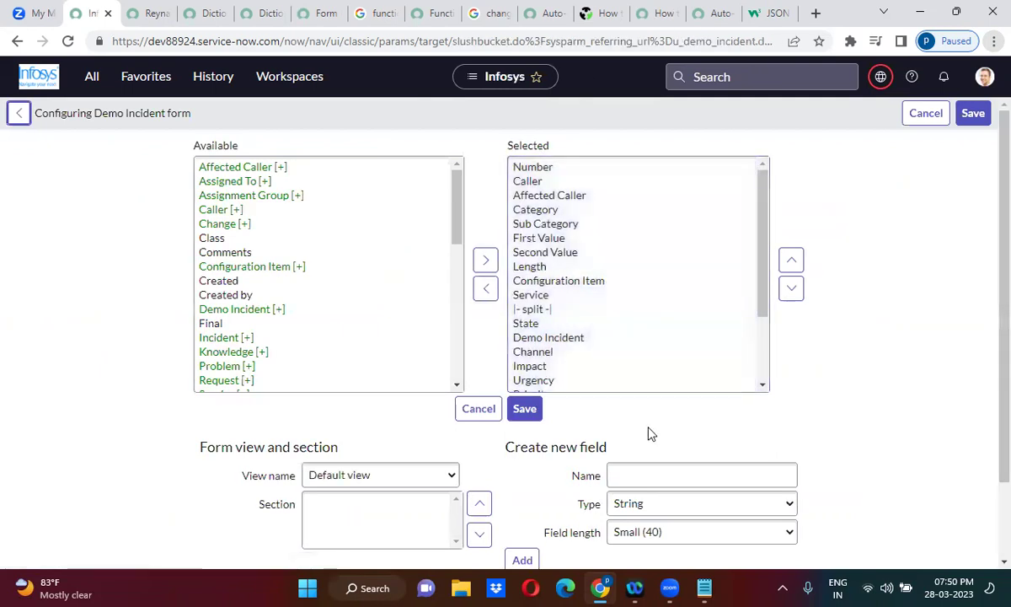
Name the new field 'Watch List' and set its type to List.
{"action": "scroll", "coordinate": [649, 431], "scroll_direction": "down", "scroll_amount": 2}
{"action": "left_click", "coordinate": [633, 408]}
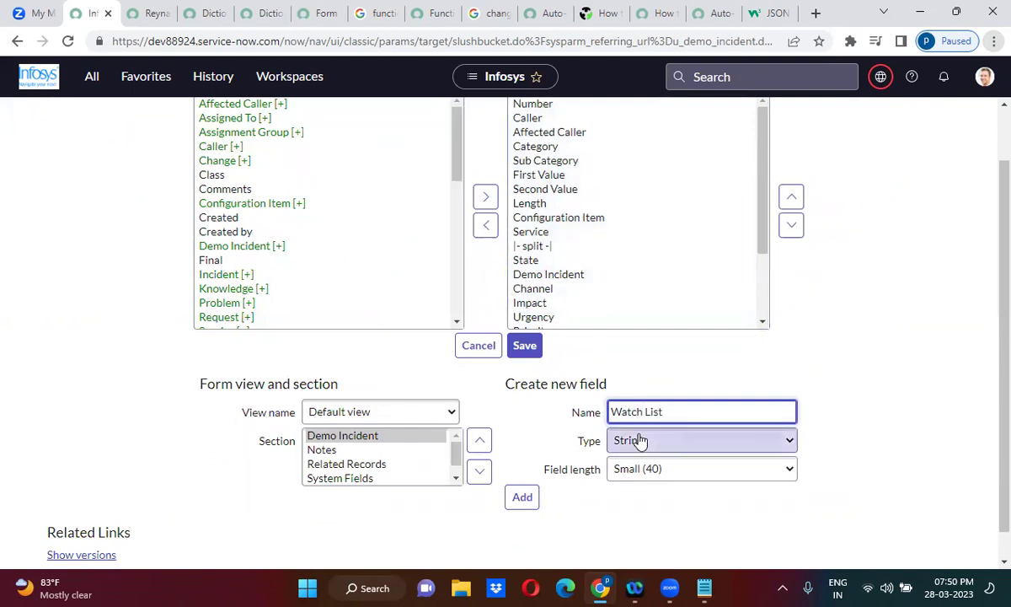
{"action": "left_click", "coordinate": [639, 441]}
{"action": "type", "text": "list"}
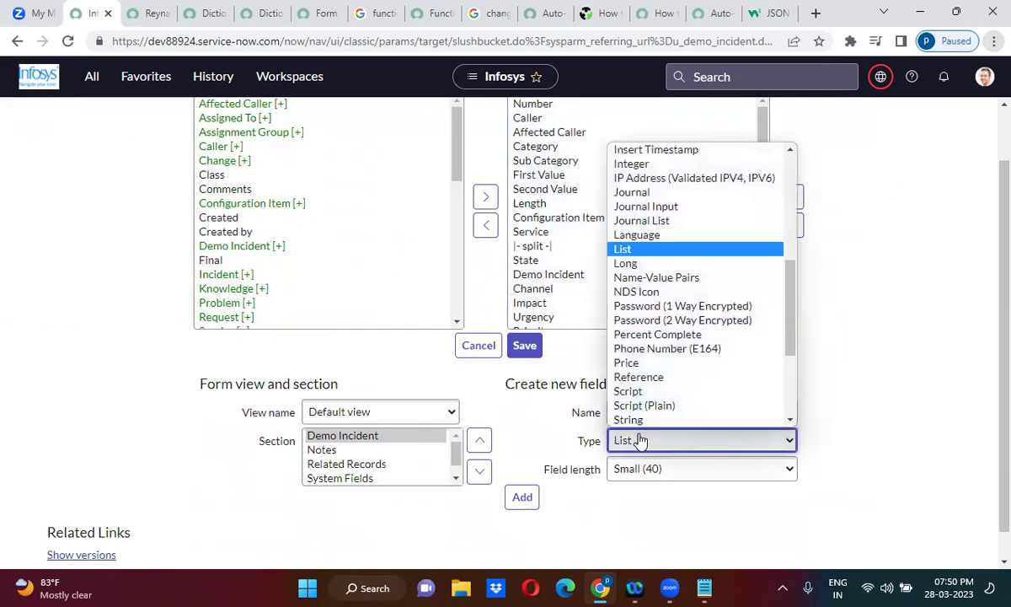
{"action": "left_click", "coordinate": [627, 247]}
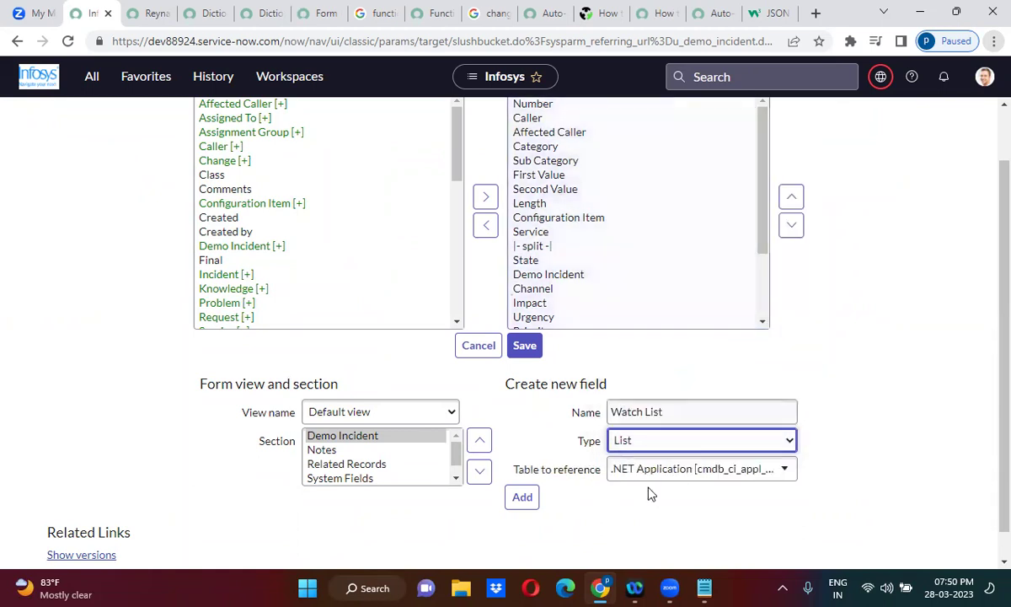
{"action": "left_click", "coordinate": [861, 418]}
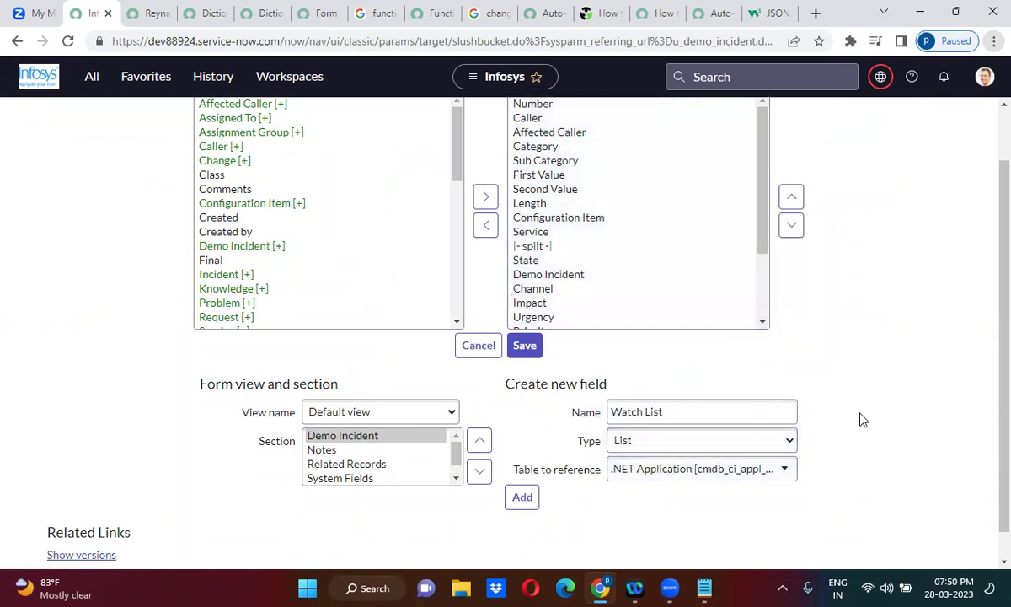
{"action": "scroll", "coordinate": [861, 419], "scroll_direction": "down", "scroll_amount": 1}
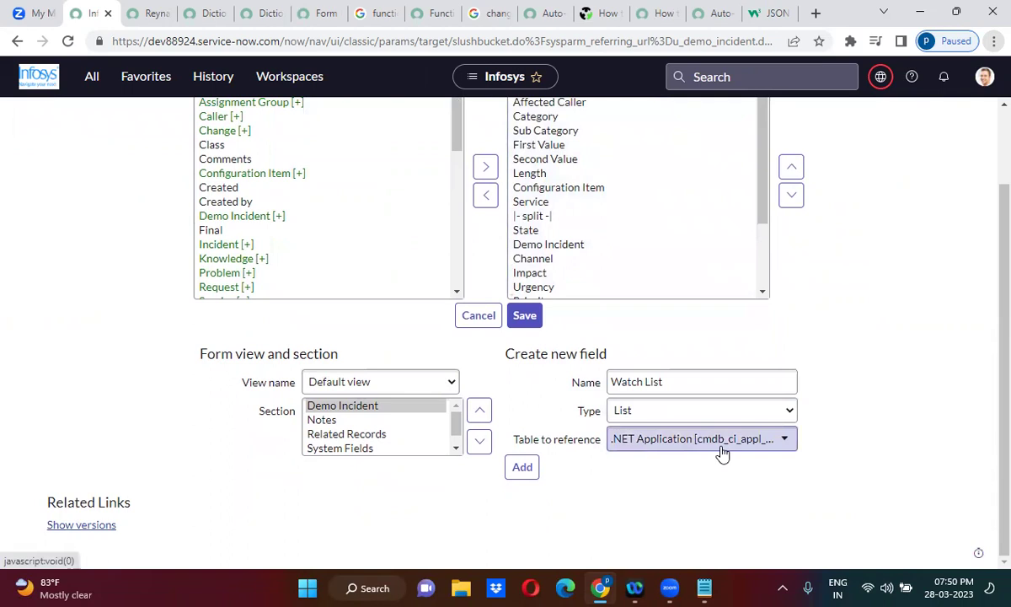
Set the table to reference to User [sys_user] and add the field.
{"action": "left_click", "coordinate": [693, 450]}
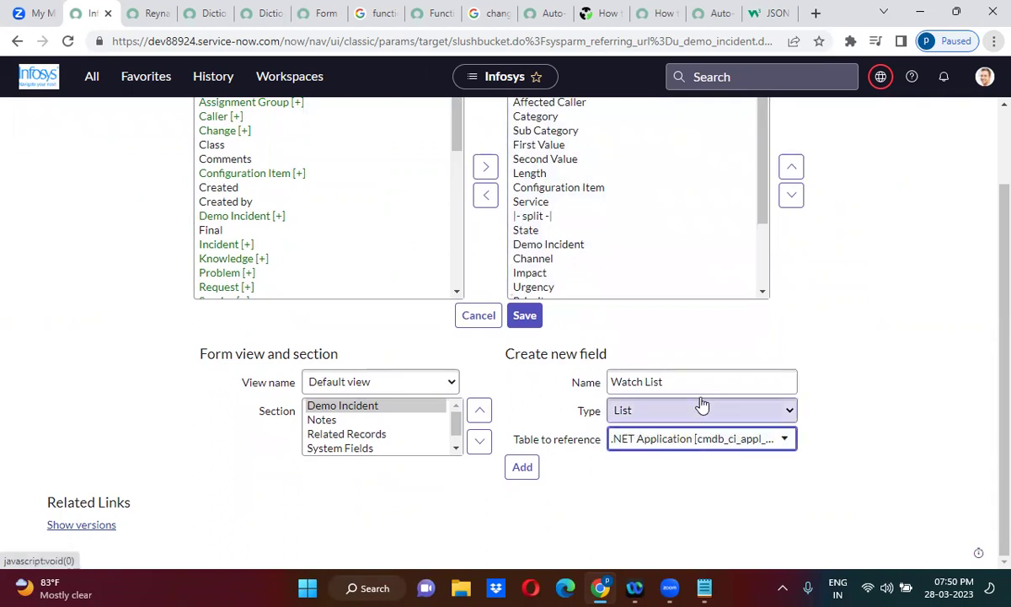
{"action": "left_click", "coordinate": [671, 443]}
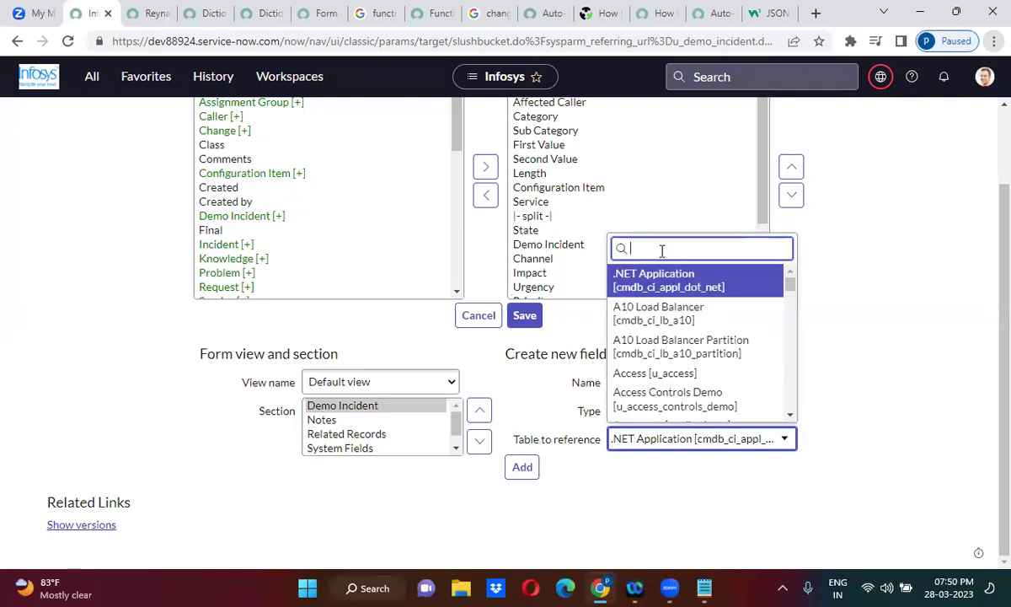
{"action": "type", "text": "users"}
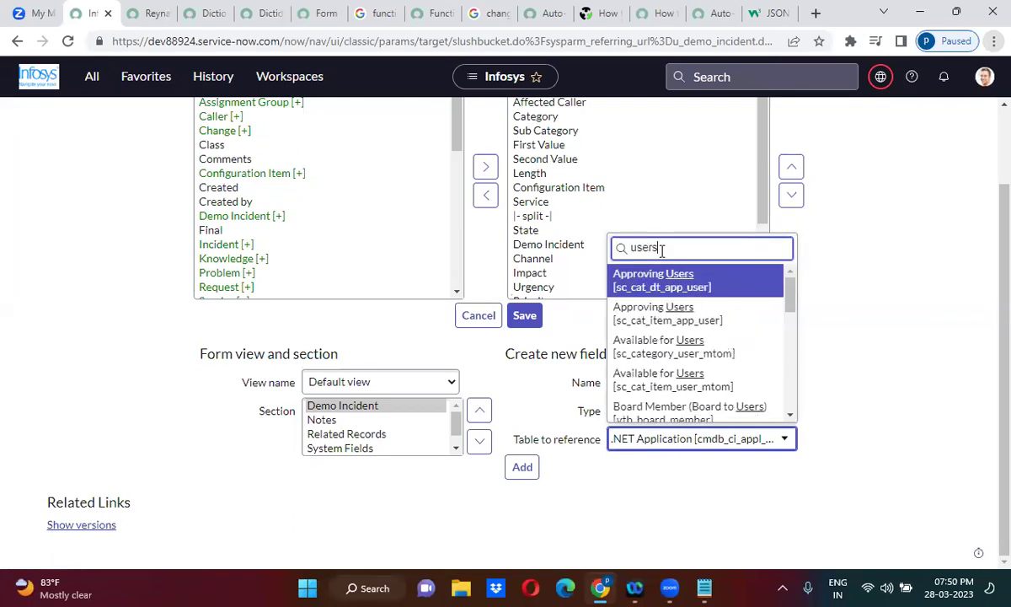
{"action": "key", "text": "BackSpace"}
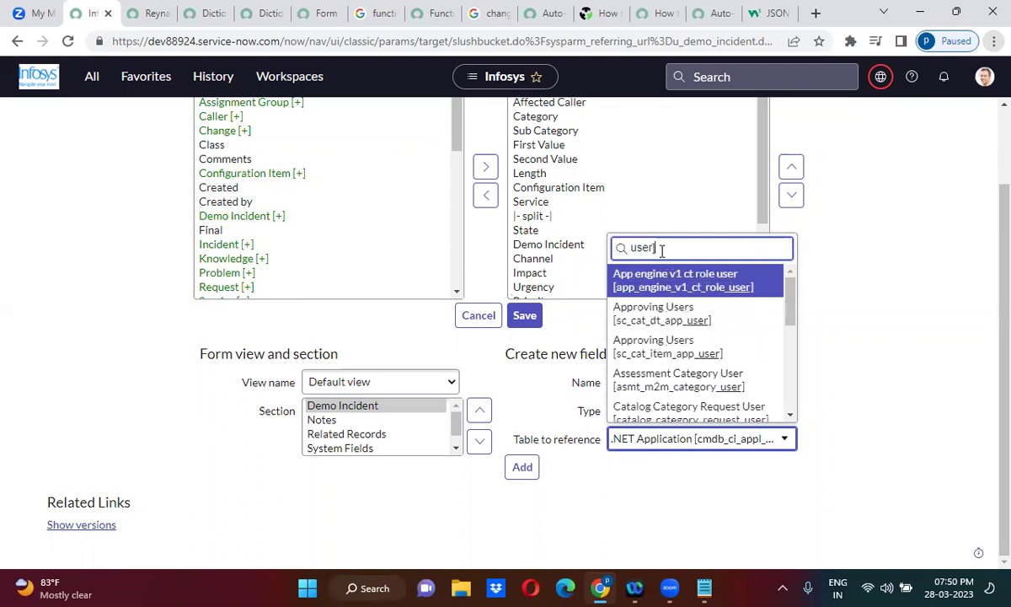
{"action": "type", "text": "sys"}
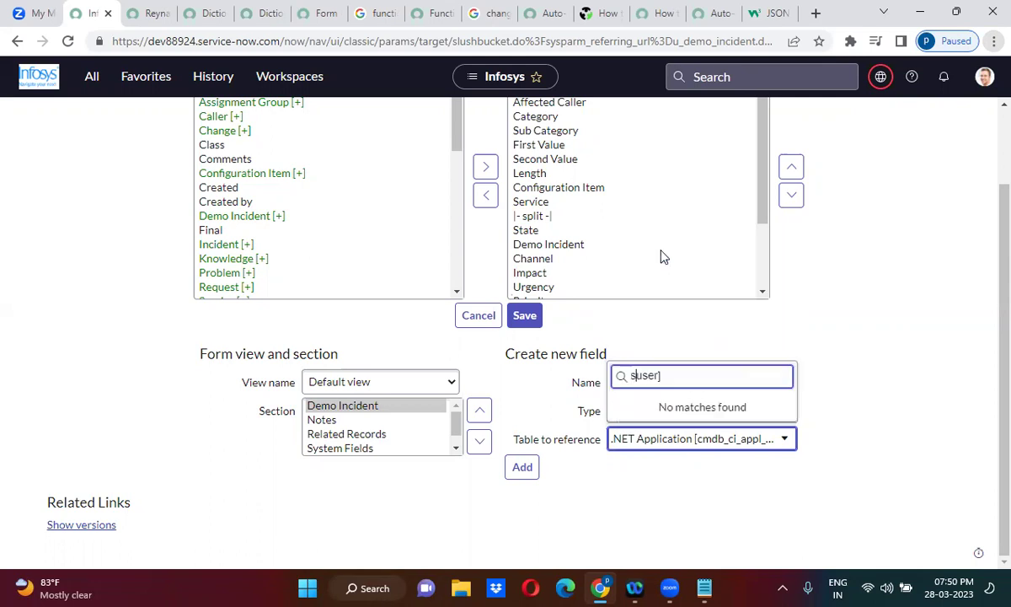
{"action": "type", "text": "_"}
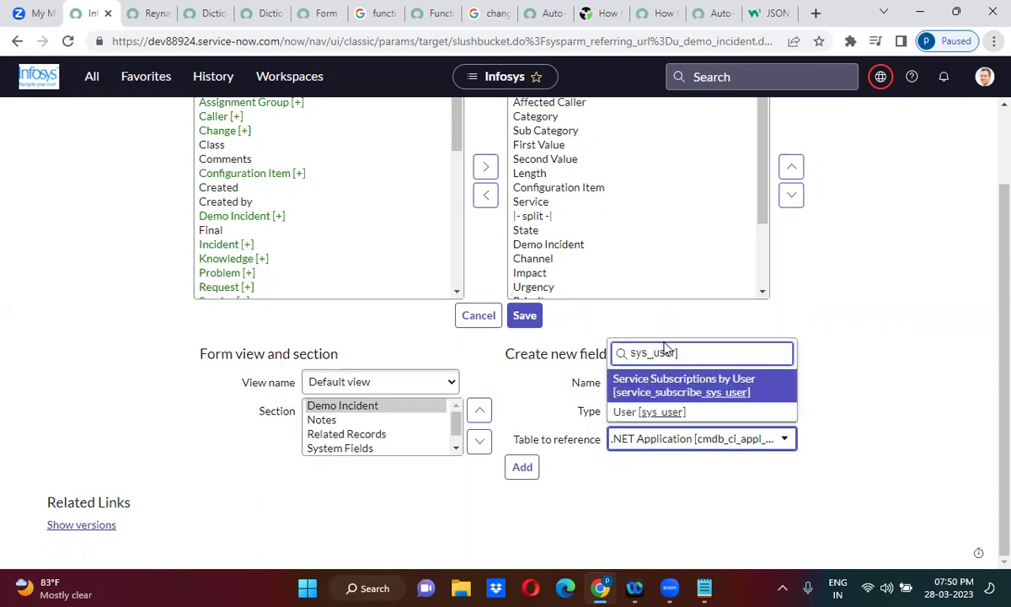
{"action": "left_click", "coordinate": [662, 412]}
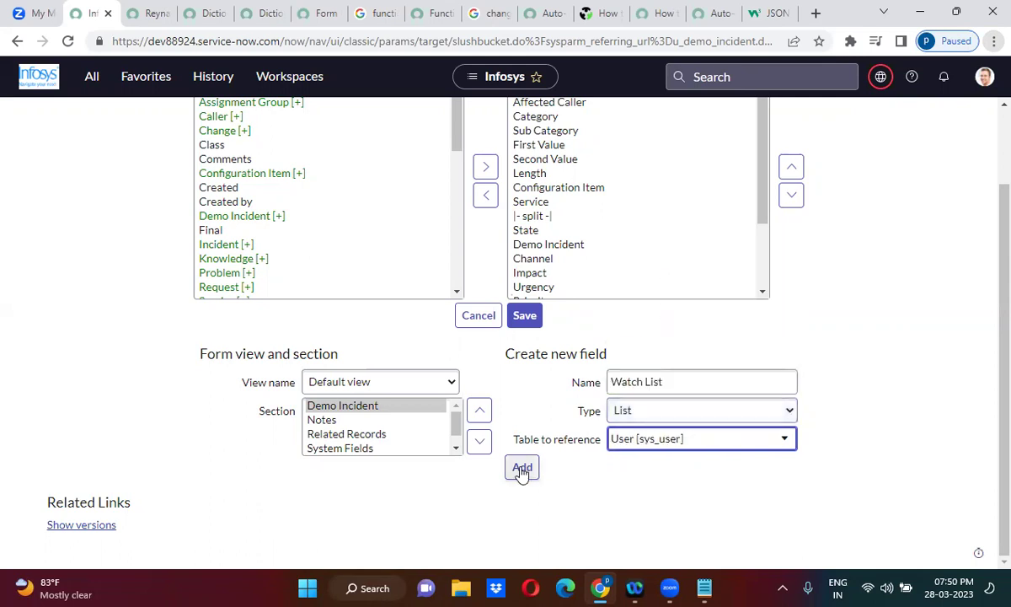
{"action": "left_click", "coordinate": [522, 467]}
{"action": "scroll", "coordinate": [767, 191], "scroll_direction": "up", "scroll_amount": 3}
Remove Watch List from the Demo Incident section and switch to the Notes section.
{"action": "left_click_drag", "start_coordinate": [769, 214], "coordinate": [758, 289]}
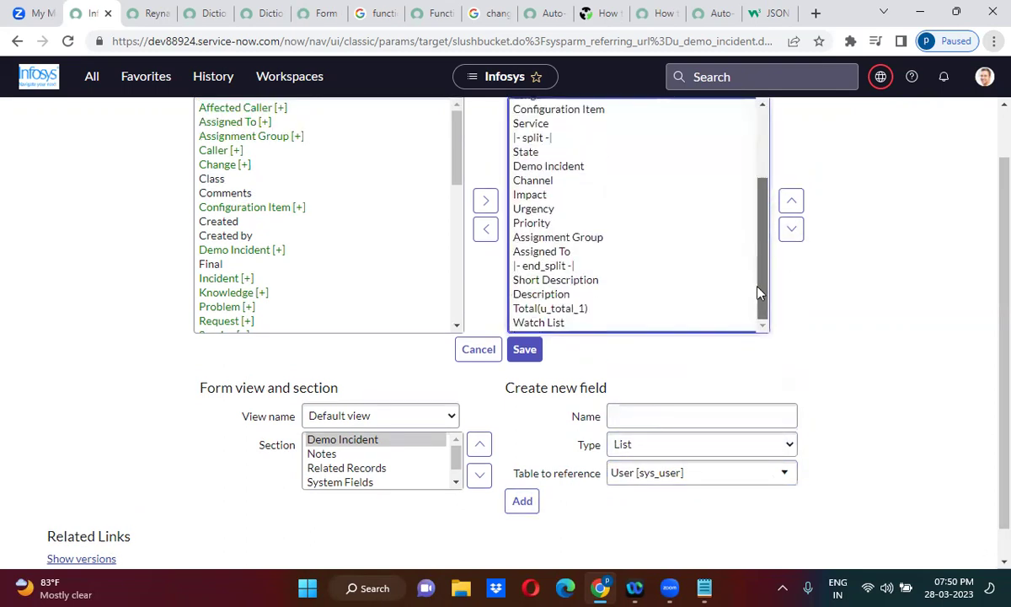
{"action": "left_click", "coordinate": [570, 325]}
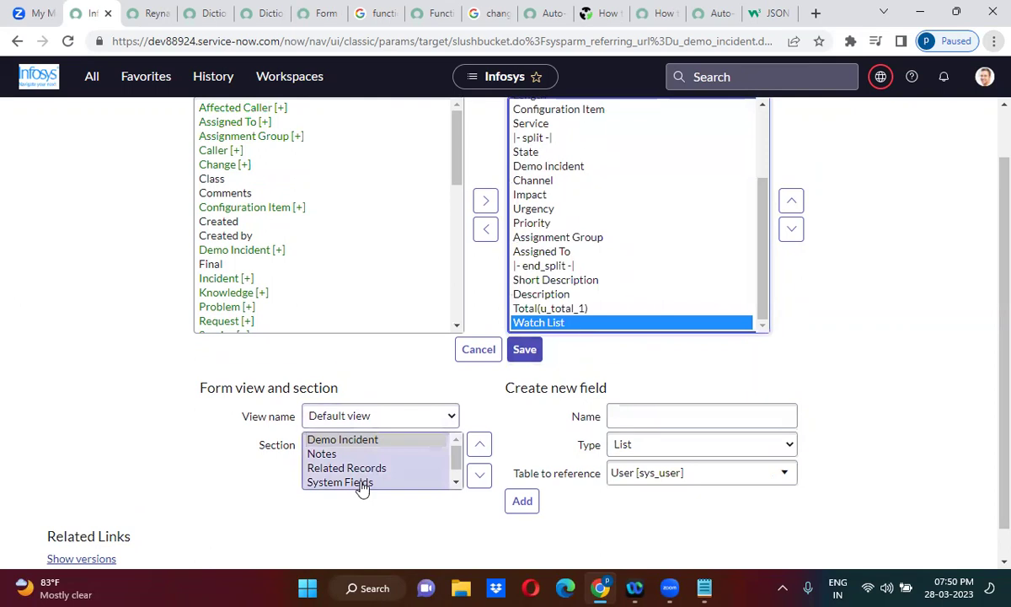
{"action": "left_click", "coordinate": [485, 238]}
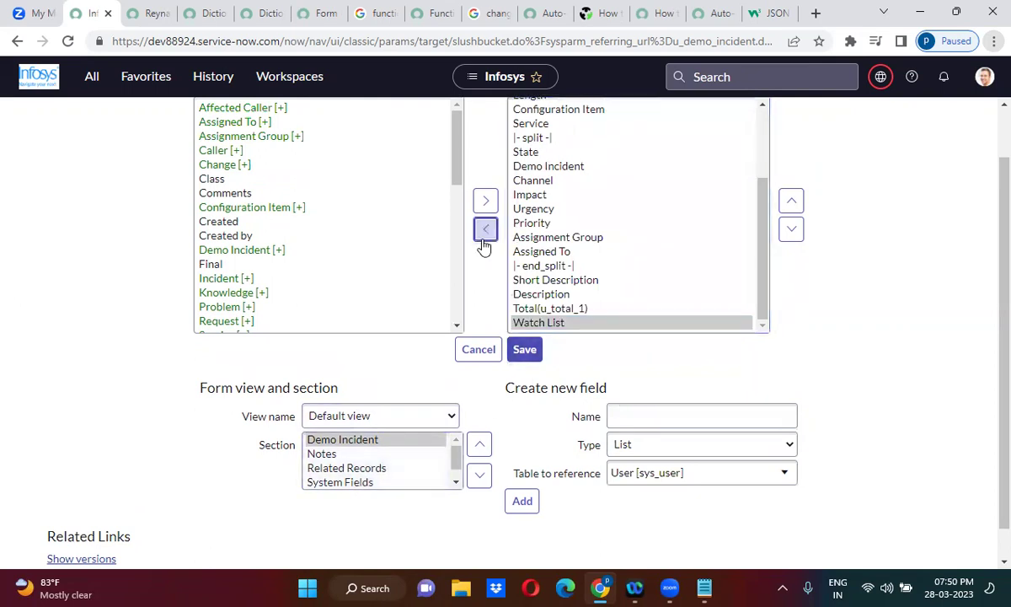
{"action": "left_click", "coordinate": [339, 455]}
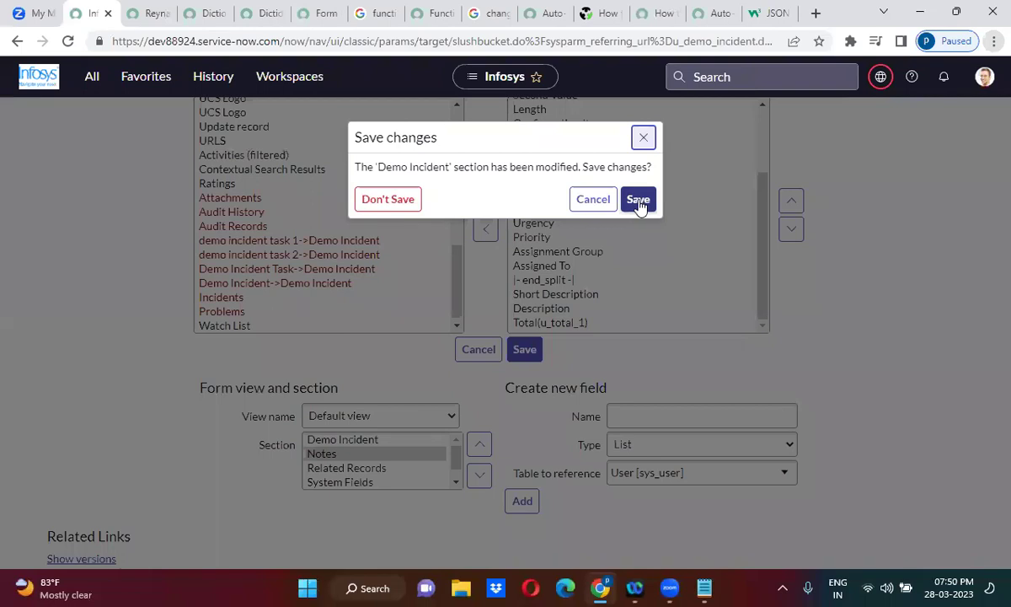
{"action": "left_click", "coordinate": [404, 200]}
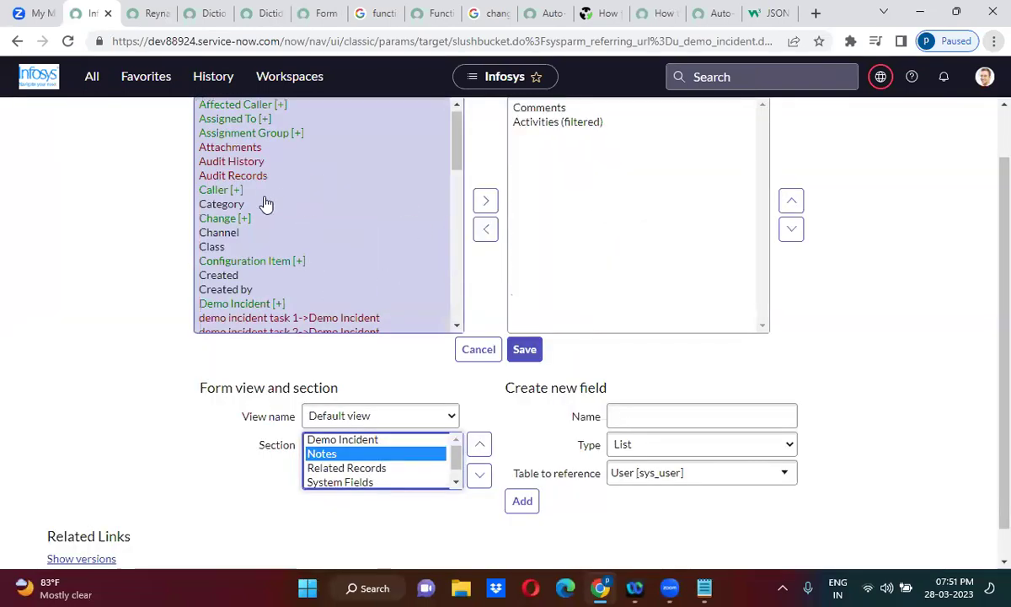
Add Watch List to Notes, move it to the top, and save the layout.
{"action": "left_click", "coordinate": [245, 209]}
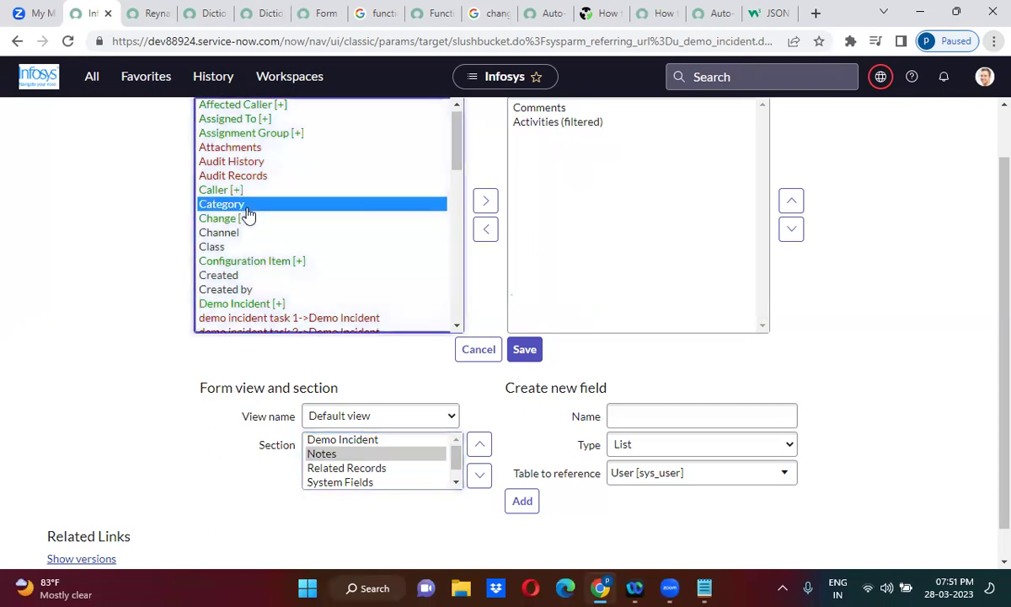
{"action": "key", "text": "End"}
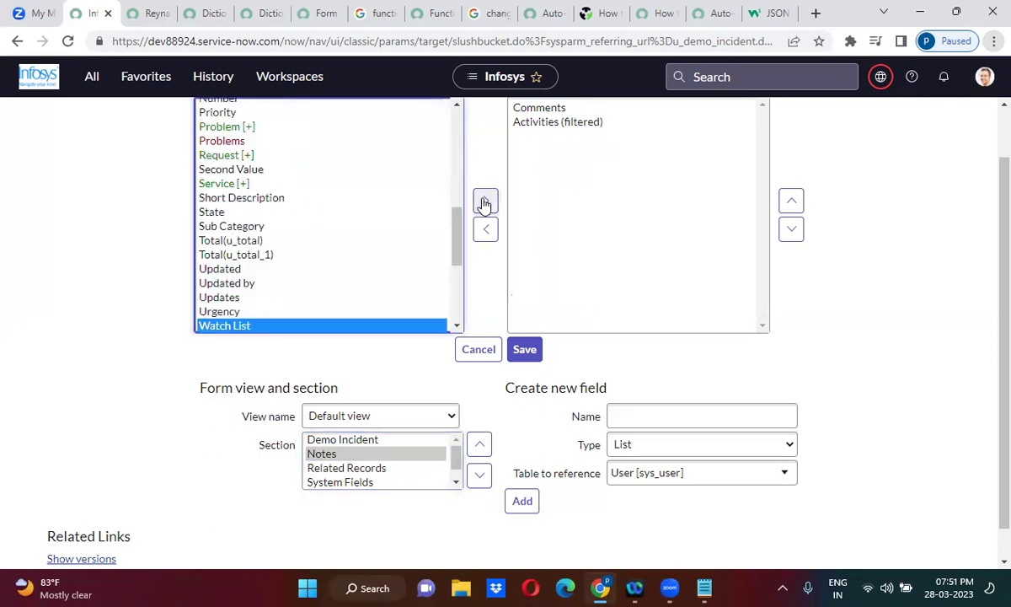
{"action": "left_click", "coordinate": [484, 202]}
{"action": "left_click", "coordinate": [792, 199]}
{"action": "left_click", "coordinate": [794, 199]}
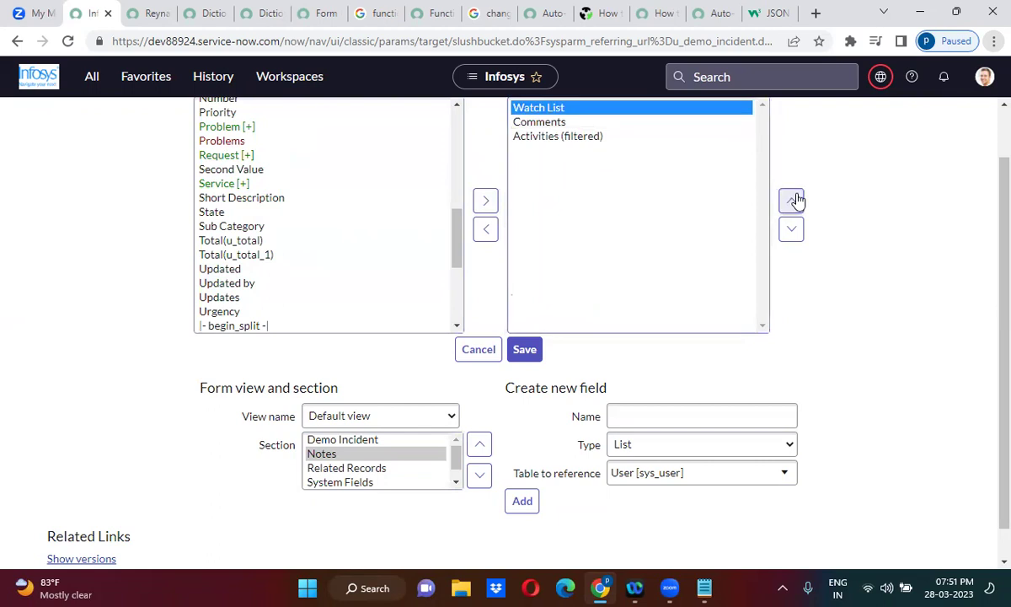
{"action": "left_click", "coordinate": [530, 351]}
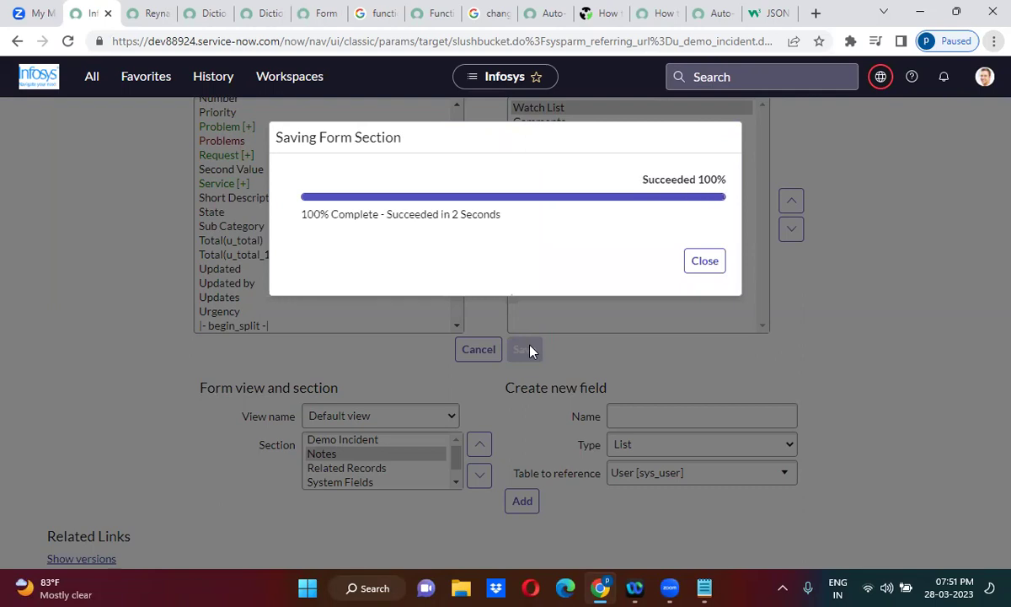
{"action": "left_click", "coordinate": [699, 260]}
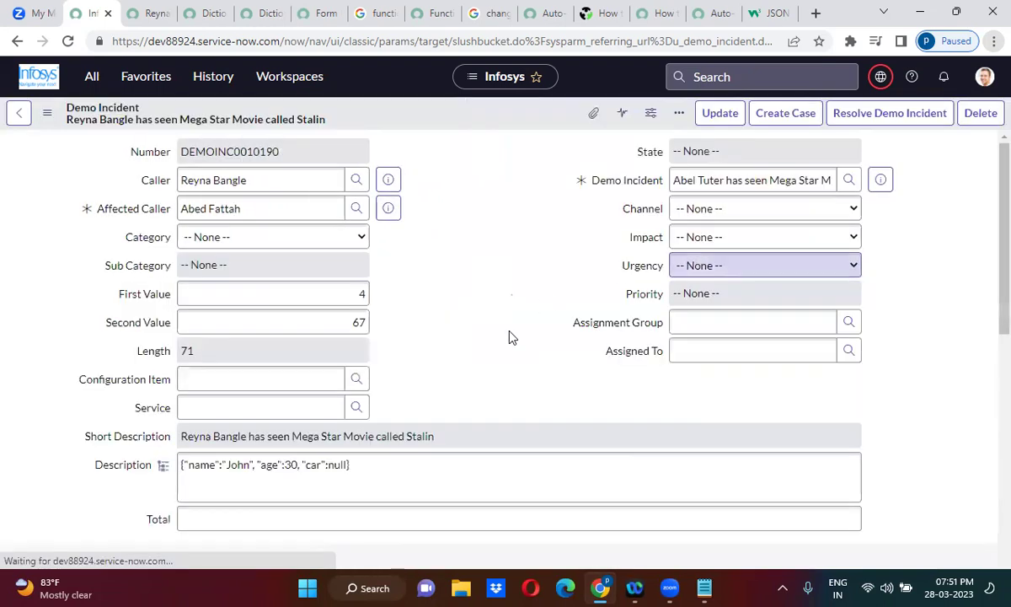
{"action": "scroll", "coordinate": [509, 337], "scroll_direction": "down", "scroll_amount": 5}
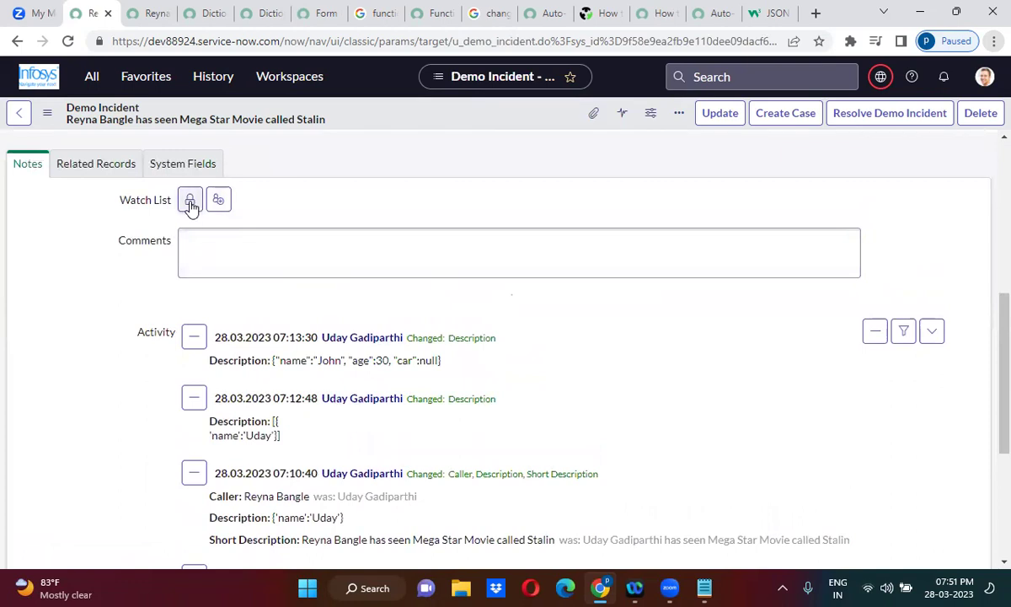
{"action": "left_click", "coordinate": [191, 201]}
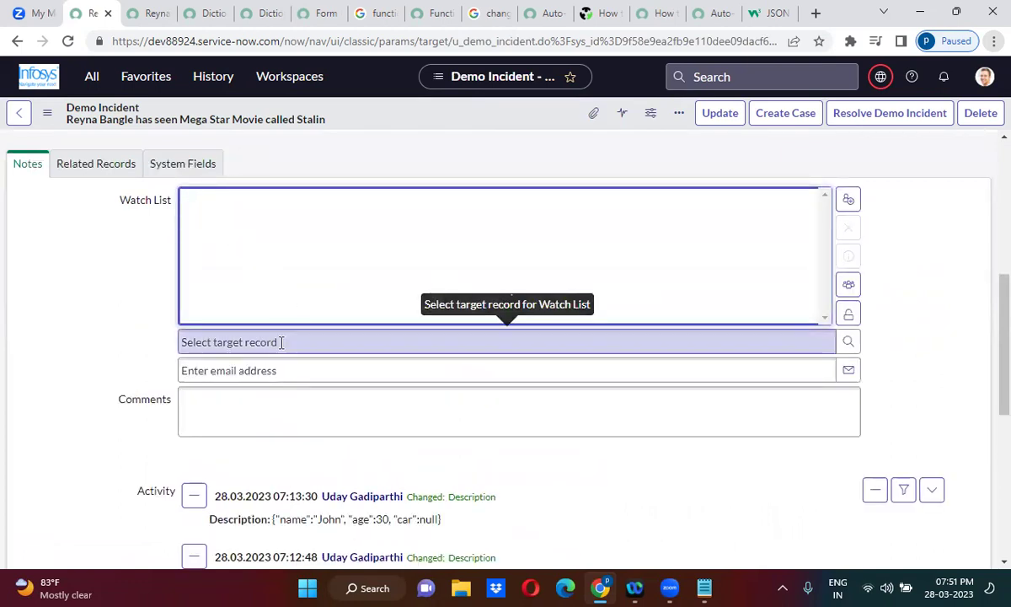
{"action": "left_click", "coordinate": [848, 315]}
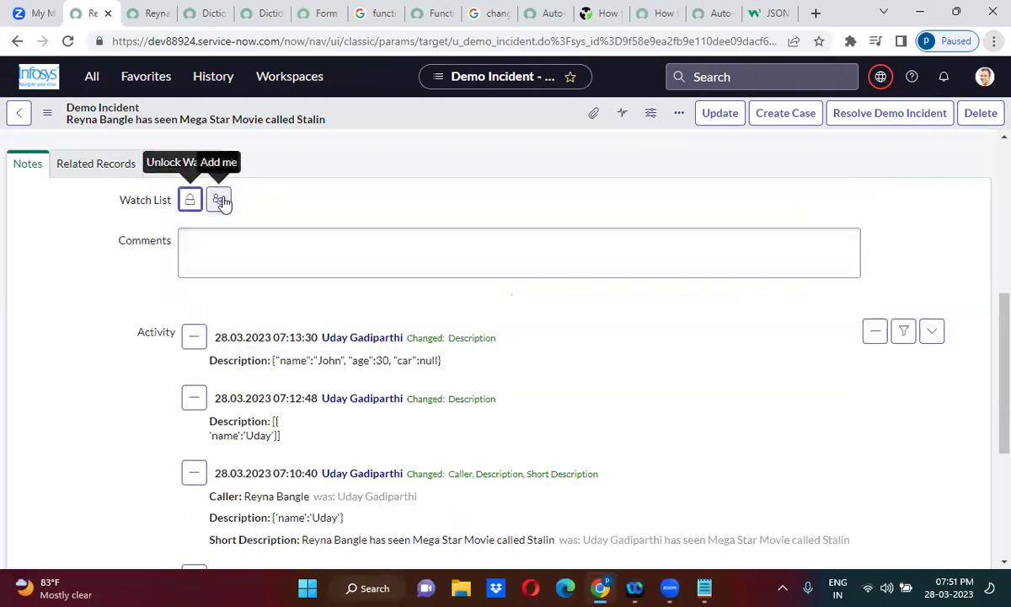
{"action": "left_click", "coordinate": [221, 200]}
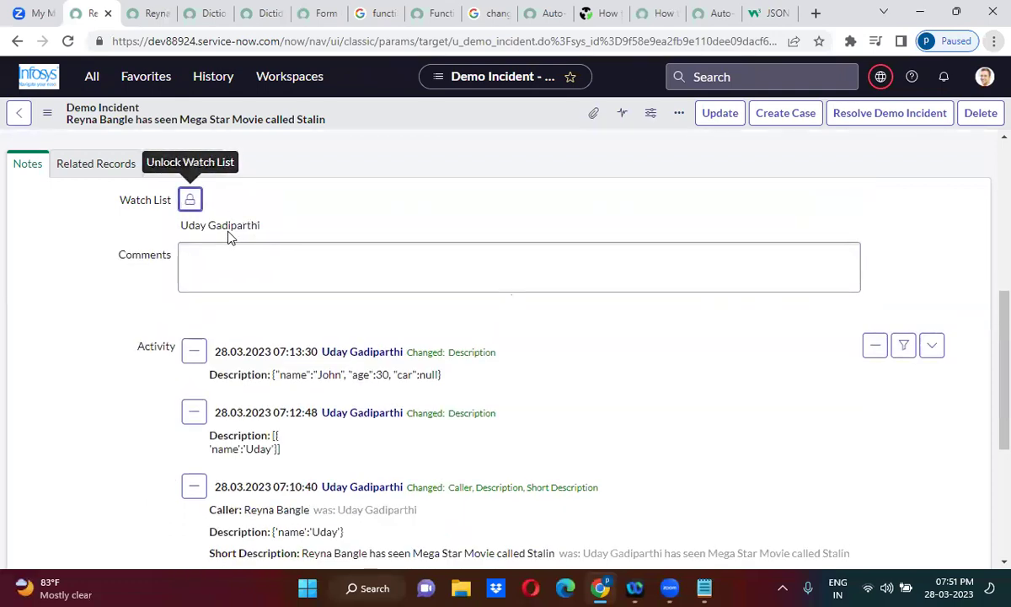
{"action": "left_click", "coordinate": [189, 201]}
{"action": "left_click", "coordinate": [295, 199]}
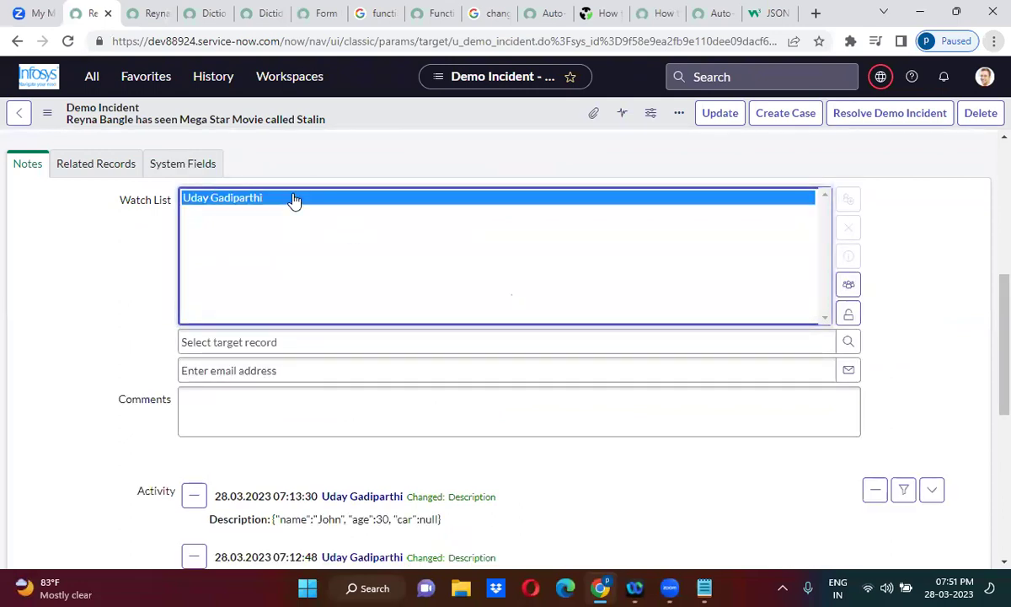
{"action": "left_click", "coordinate": [848, 228]}
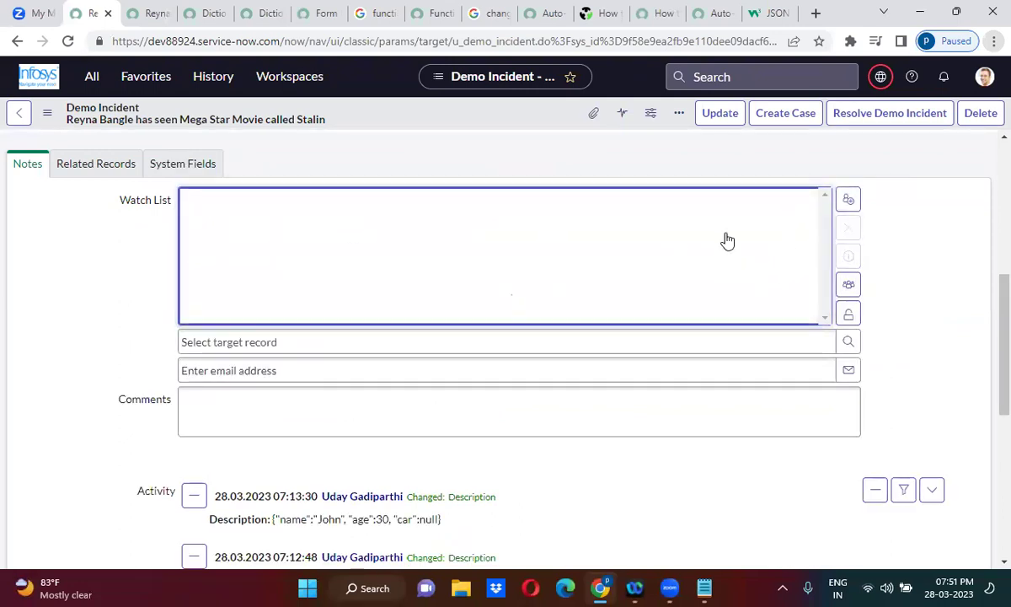
{"action": "left_click", "coordinate": [850, 313]}
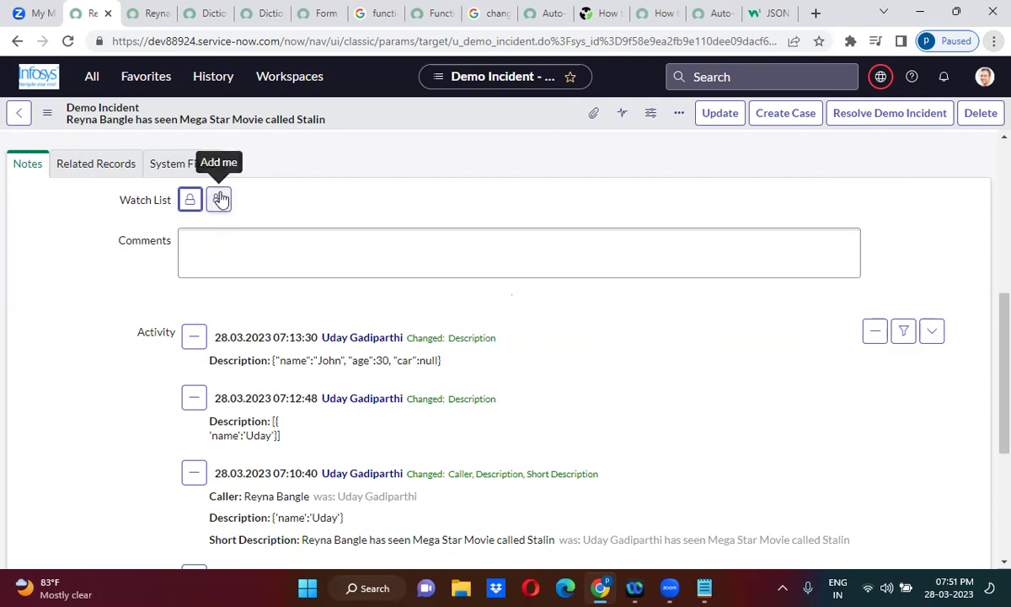
Open the Watch List field's dictionary entry and switch it to Advanced view.
{"action": "right_click", "coordinate": [146, 204]}
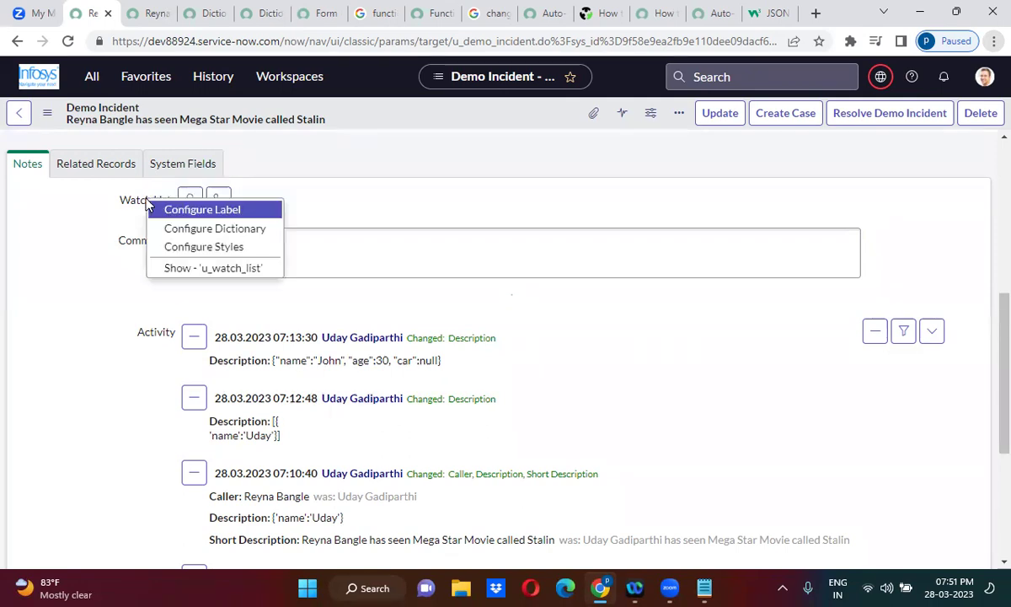
{"action": "left_click", "coordinate": [216, 231]}
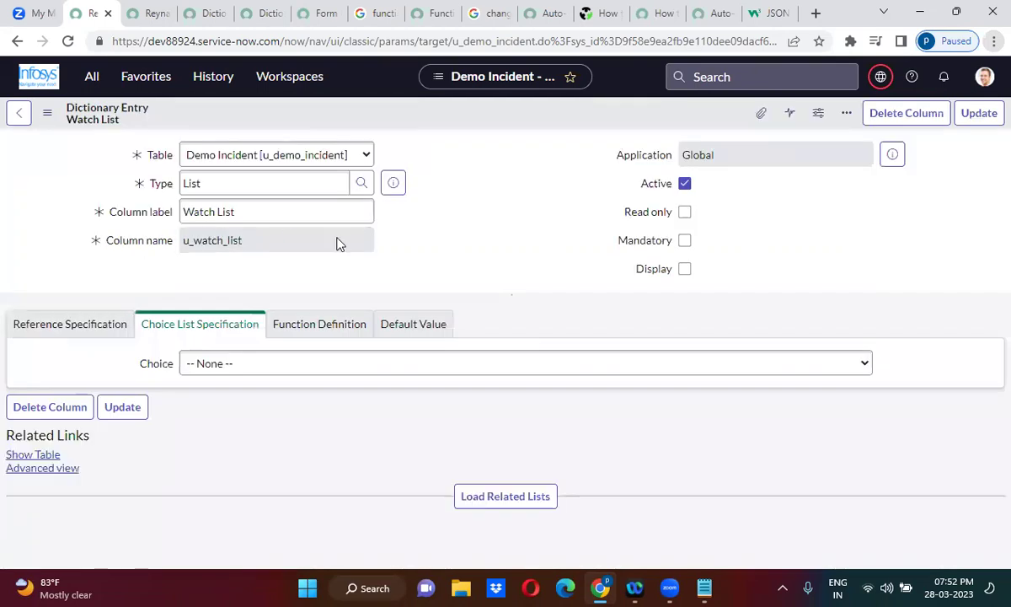
{"action": "scroll", "coordinate": [459, 262], "scroll_direction": "down", "scroll_amount": 1}
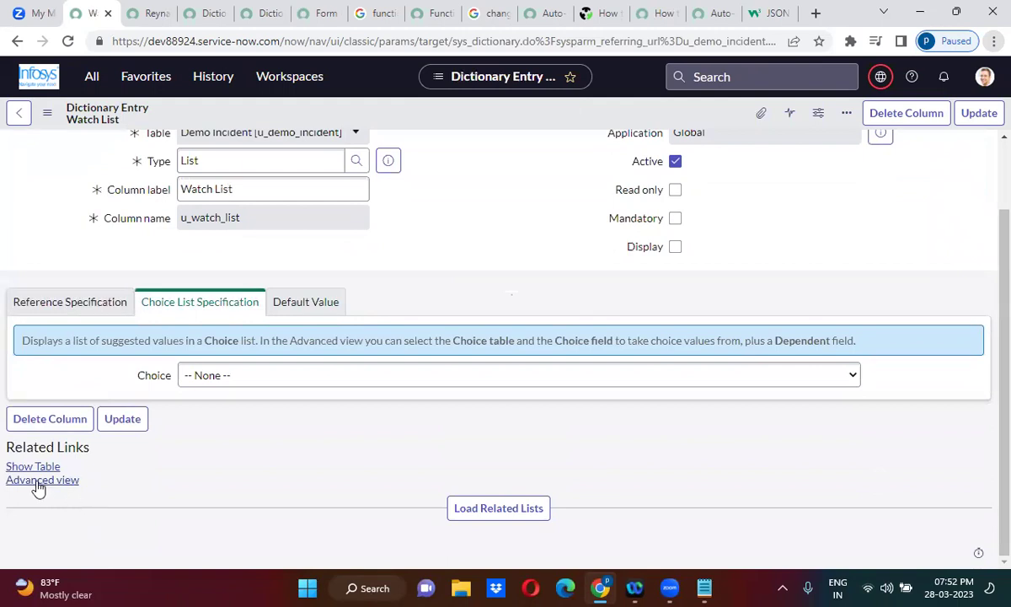
{"action": "left_click", "coordinate": [38, 481]}
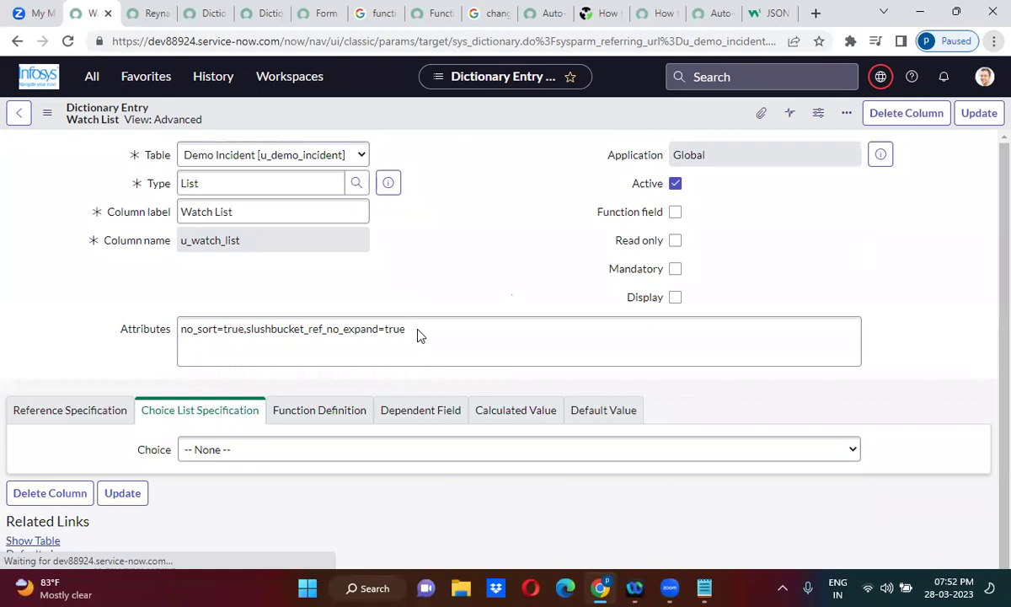
Append ',no_add_me' to the Watch List Attributes and save the dictionary entry.
{"action": "left_click", "coordinate": [416, 426]}
{"action": "type", "text": ",no_add_me"}
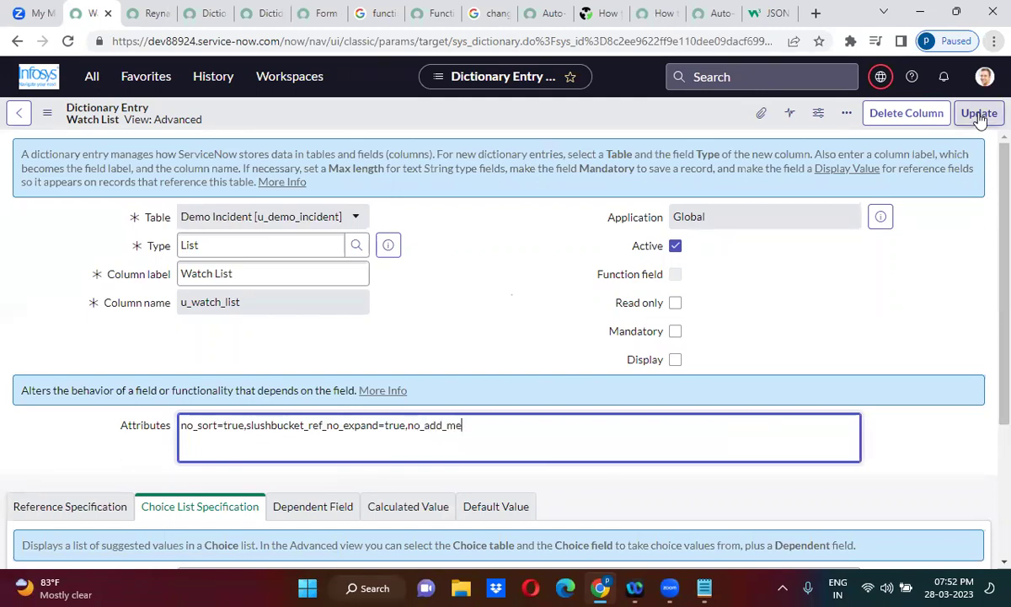
{"action": "left_click", "coordinate": [979, 118]}
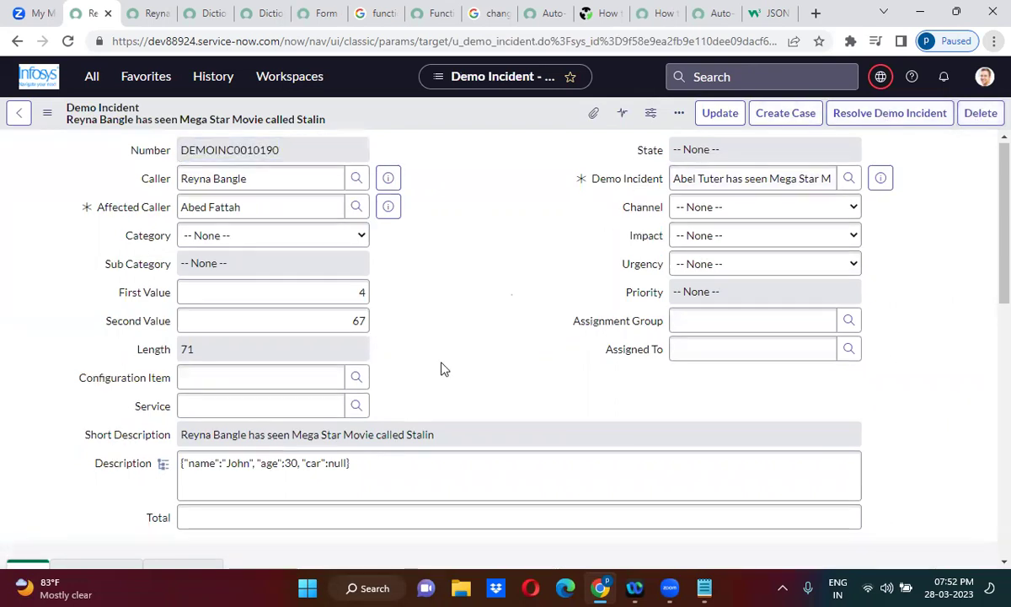
{"action": "scroll", "coordinate": [443, 369], "scroll_direction": "down", "scroll_amount": 5}
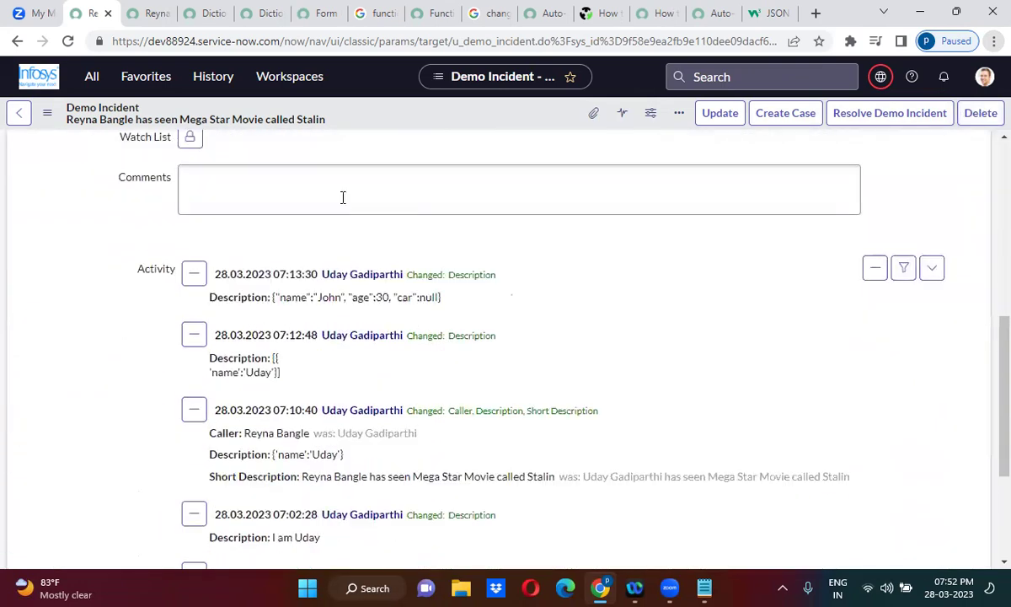
{"action": "scroll", "coordinate": [216, 150], "scroll_direction": "up", "scroll_amount": 2}
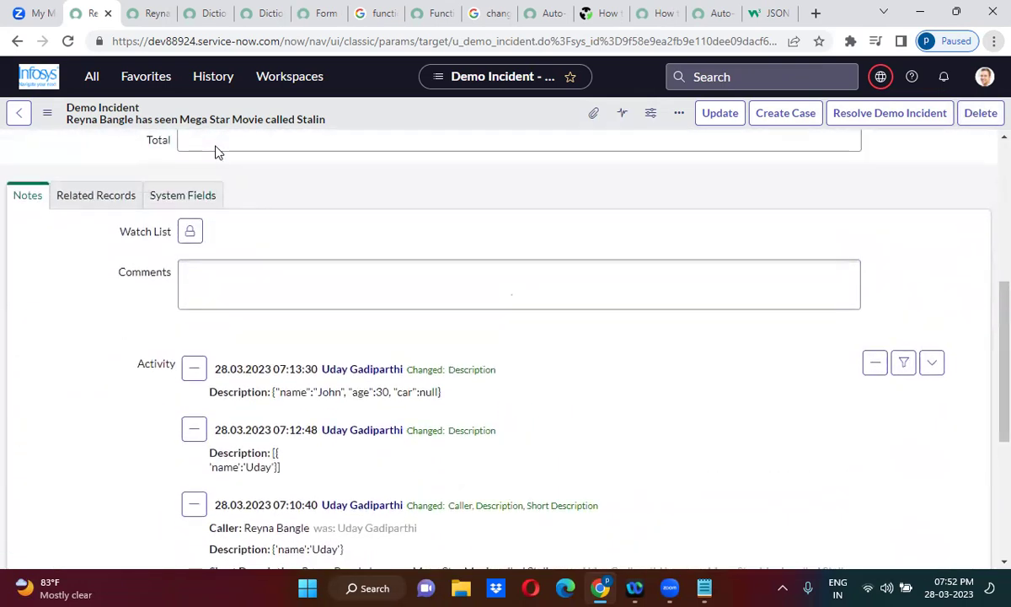